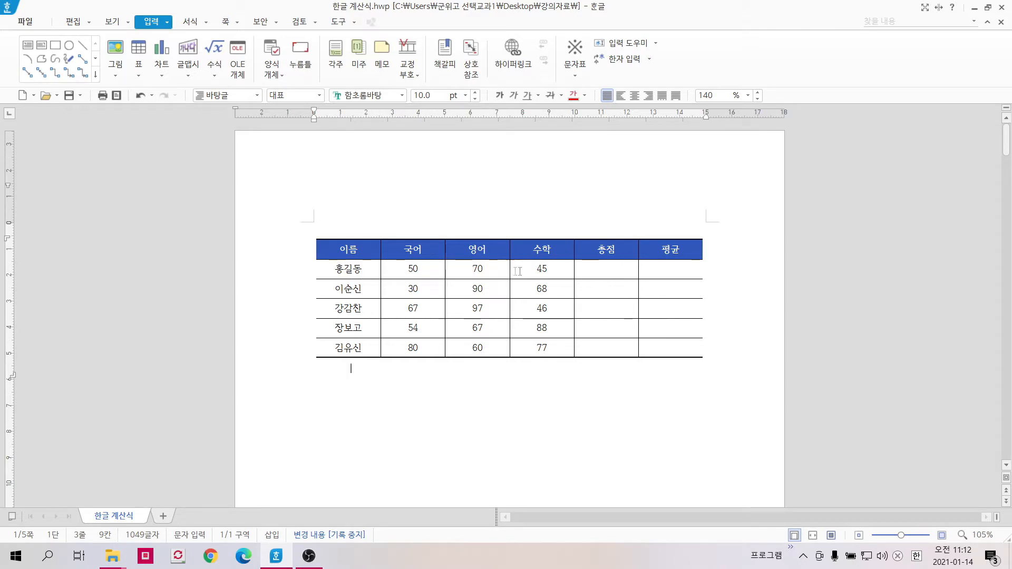
# - Insert the easy formula for horizontal sum (가로 합계) in the first data row's 총점 cell
pyautogui.click(587, 271)
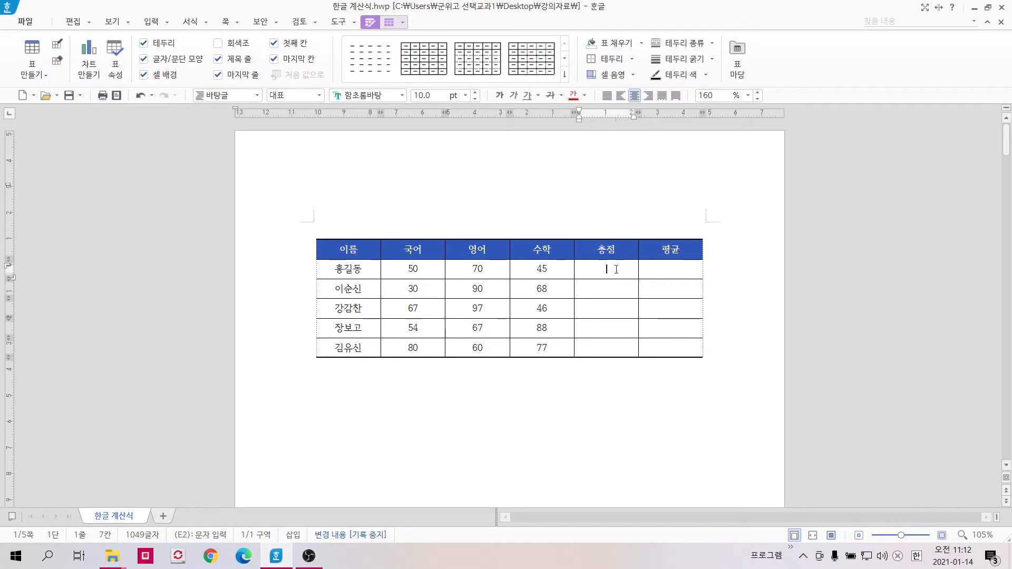
pyautogui.rightClick(617, 270)
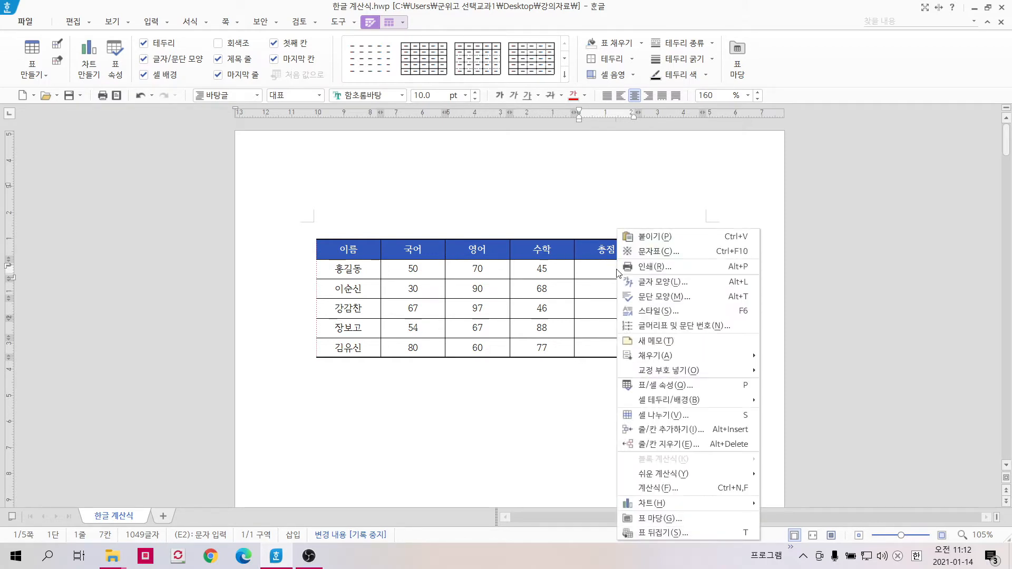
pyautogui.moveTo(672, 476)
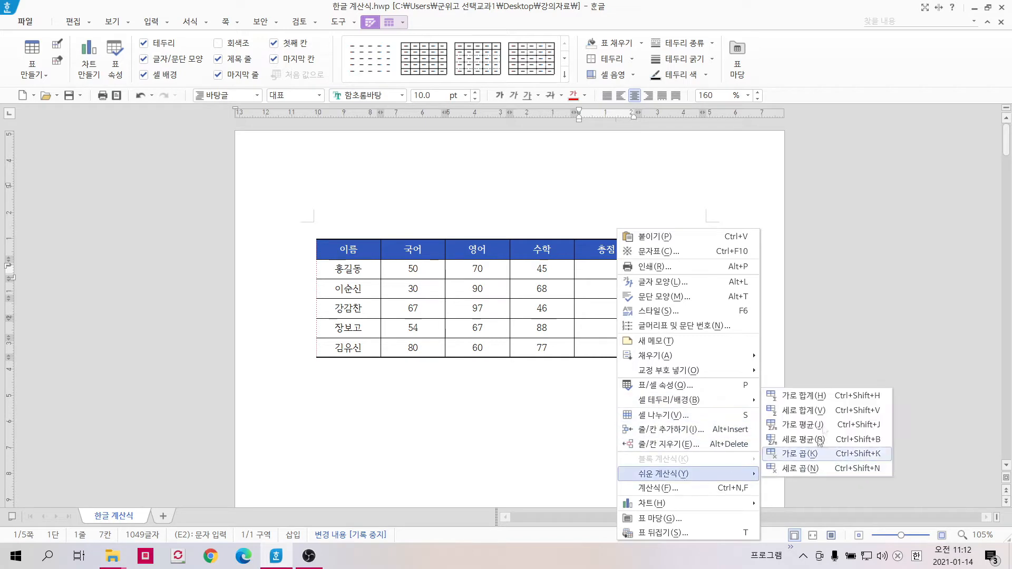
pyautogui.click(803, 395)
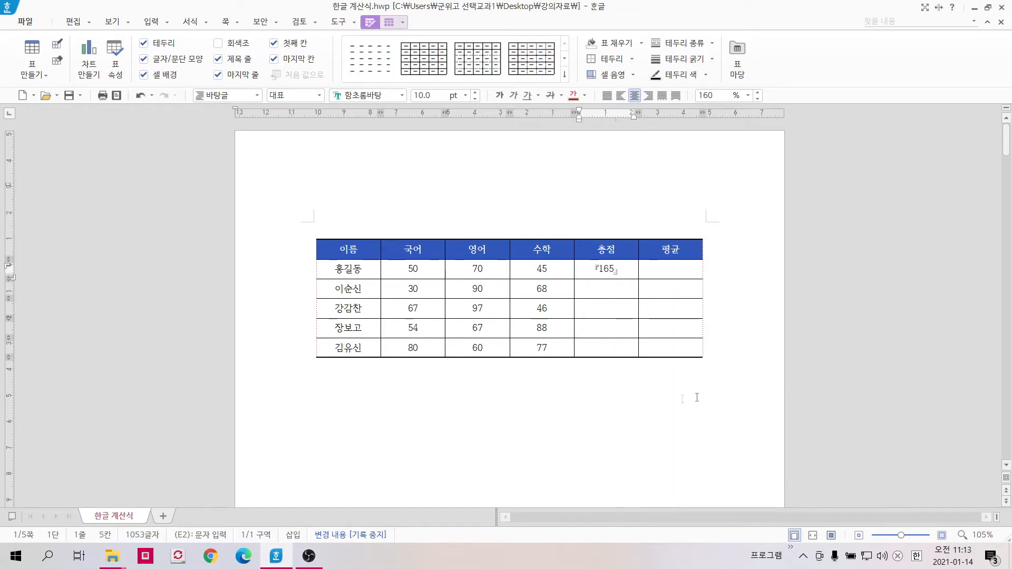
pyautogui.click(639, 399)
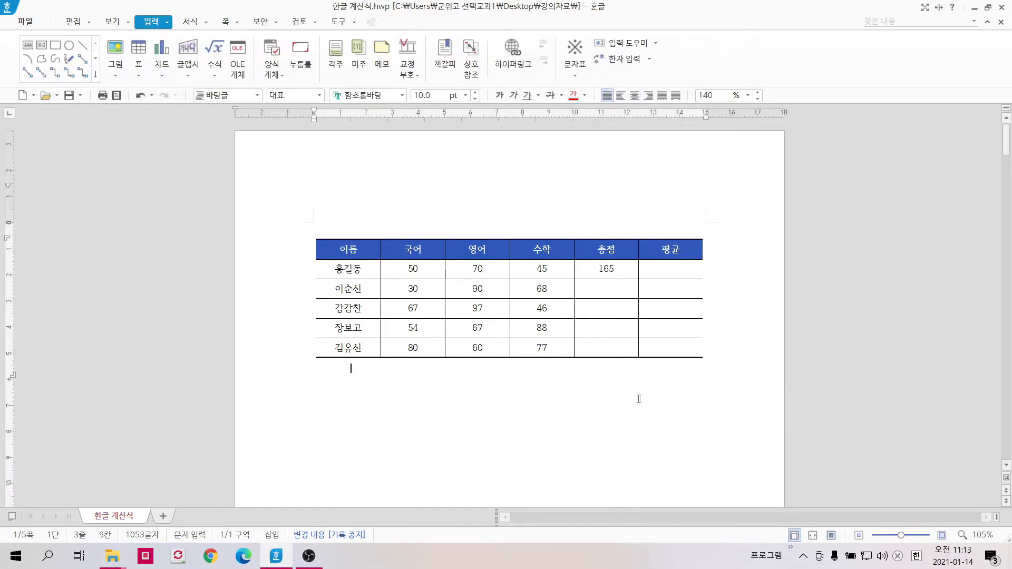
# - Copy the first row's 총점 formula into the four empty 총점 cells below it
pyautogui.click(625, 270)
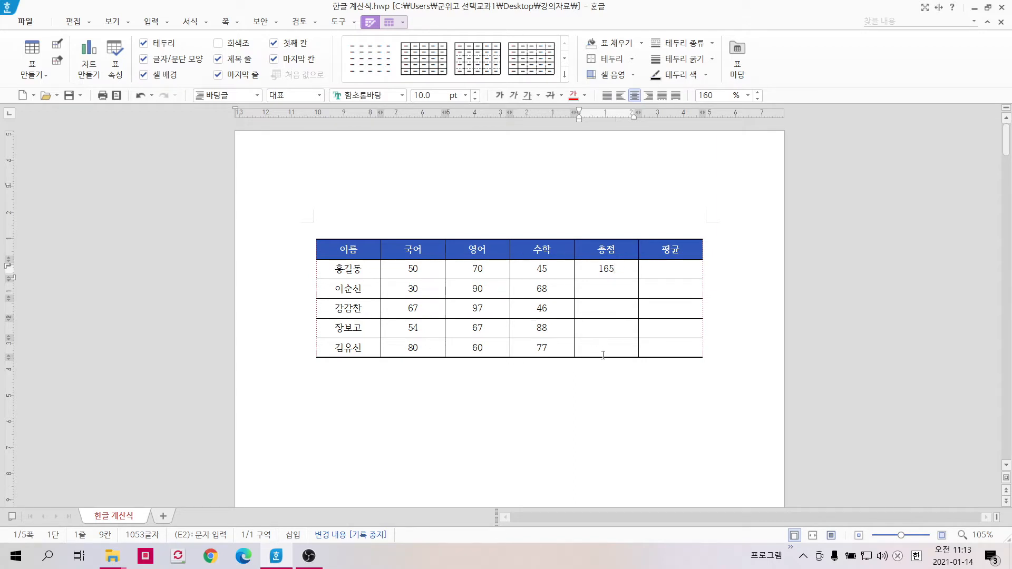
pyautogui.click(608, 269)
pyautogui.doubleClick(607, 269)
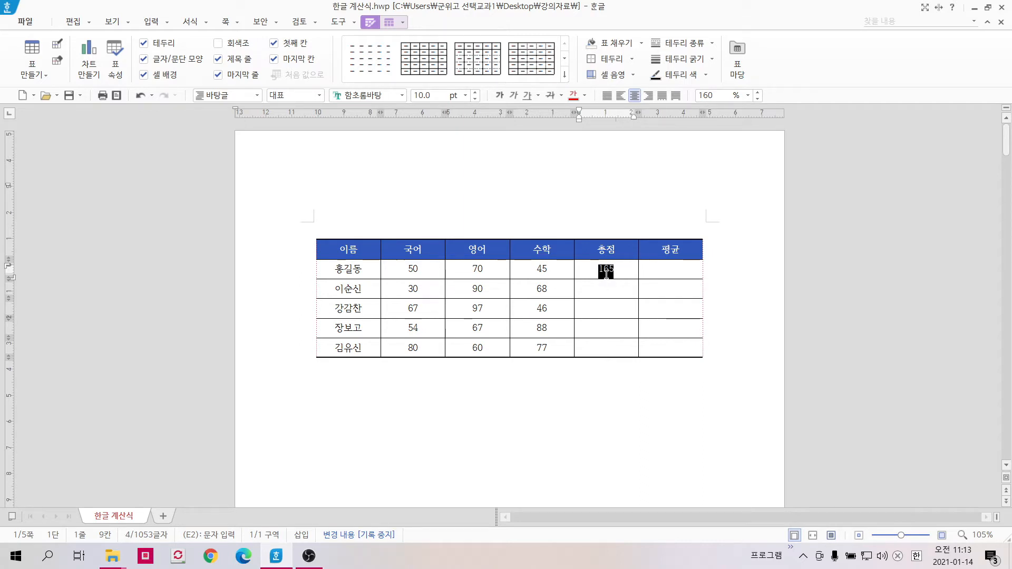
pyautogui.rightClick(606, 273)
pyautogui.click(609, 274)
pyautogui.doubleClick(609, 271)
pyautogui.rightClick(611, 274)
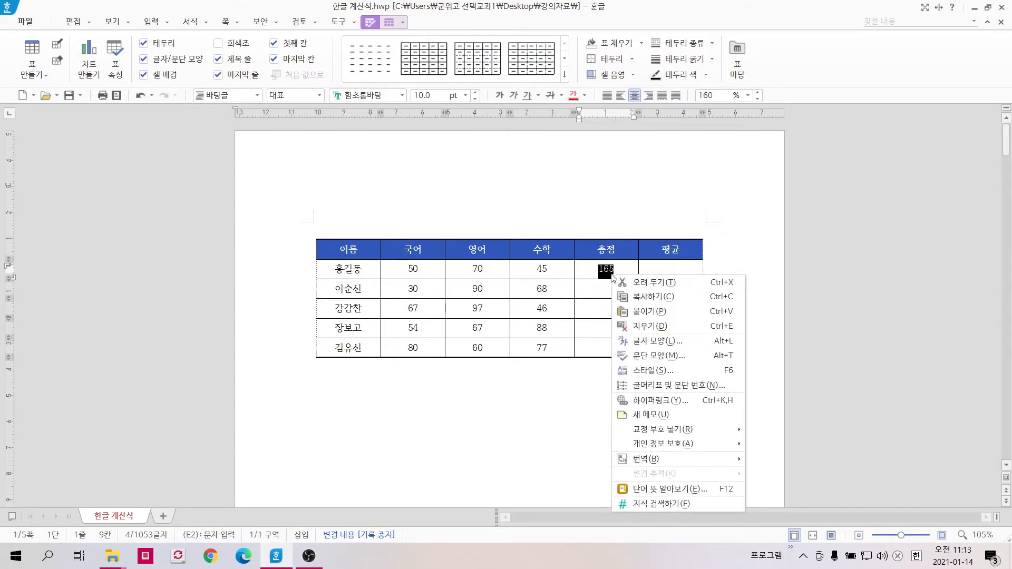
pyautogui.click(632, 296)
pyautogui.moveTo(617, 291); pyautogui.dragTo(620, 370)
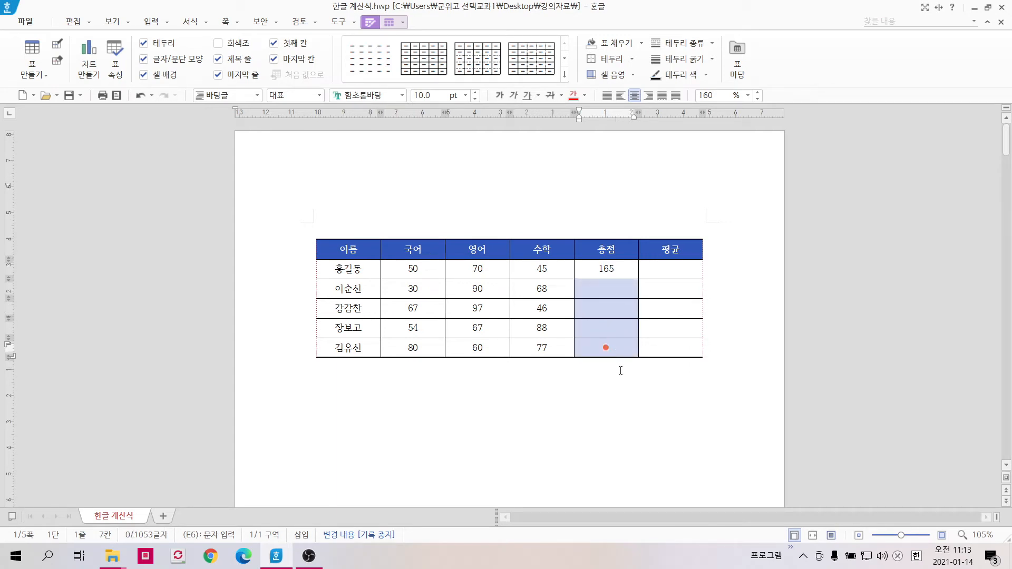
pyautogui.hotkey('ctrl', 'shift', 's')
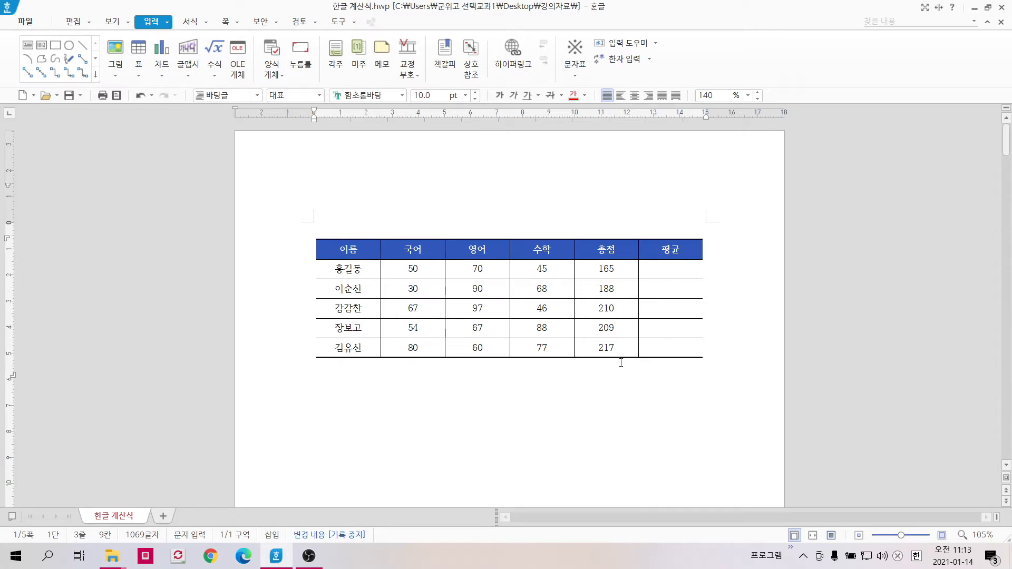
# - Insert the easy formula for horizontal average (가로 평균) in the first data row's 평균 cell
pyautogui.click(677, 271)
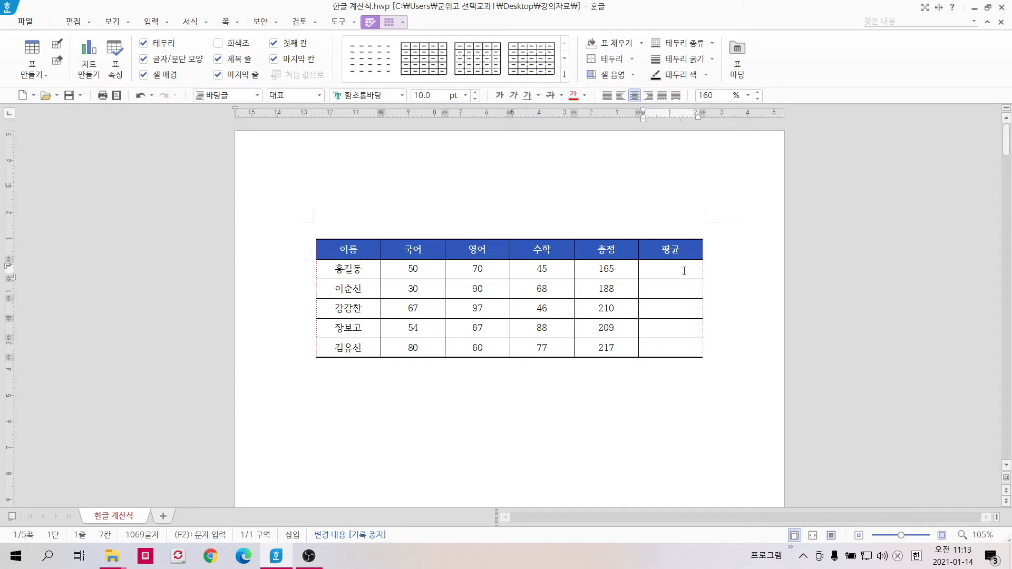
pyautogui.rightClick(684, 271)
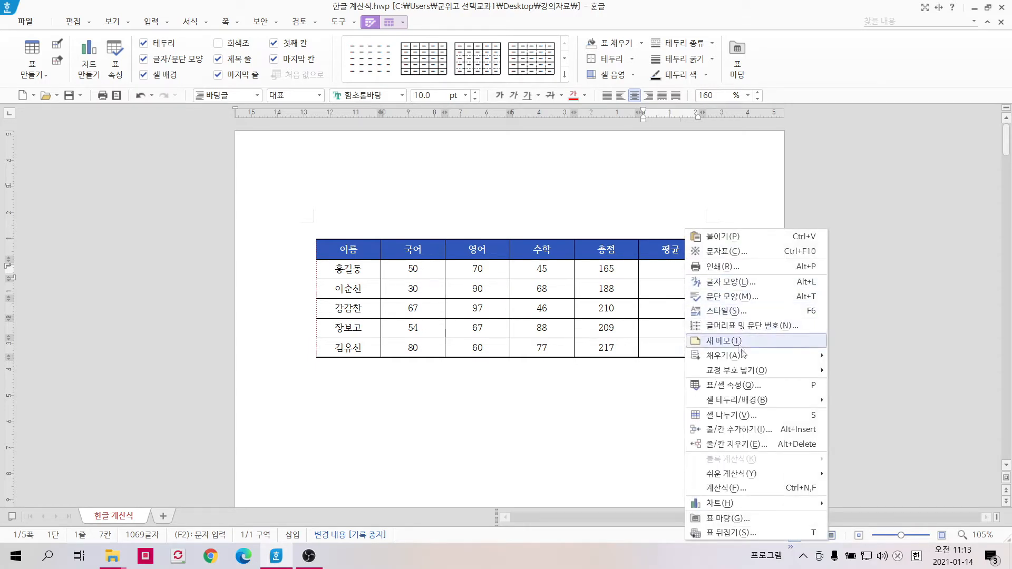
pyautogui.moveTo(753, 474)
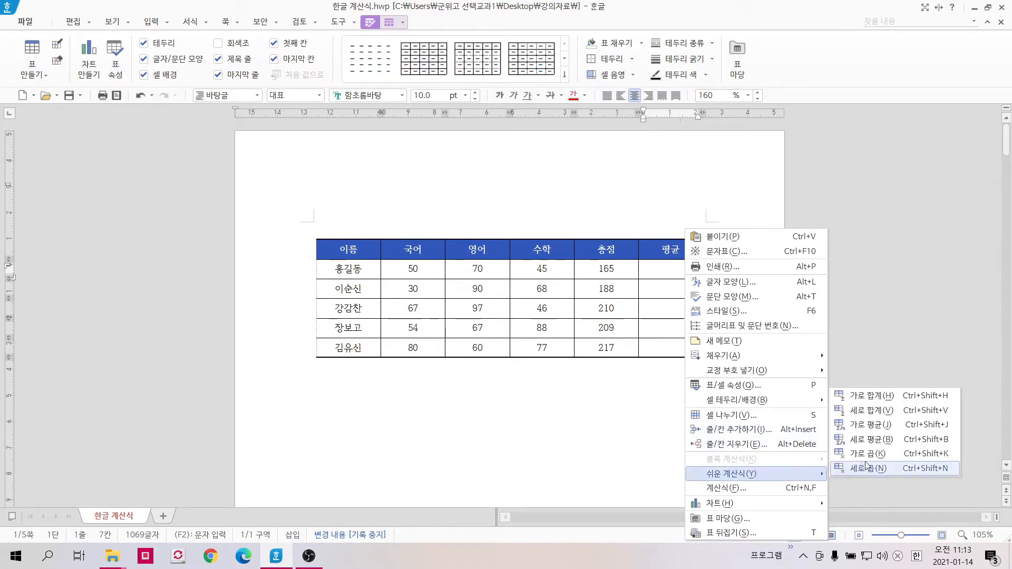
pyautogui.click(871, 428)
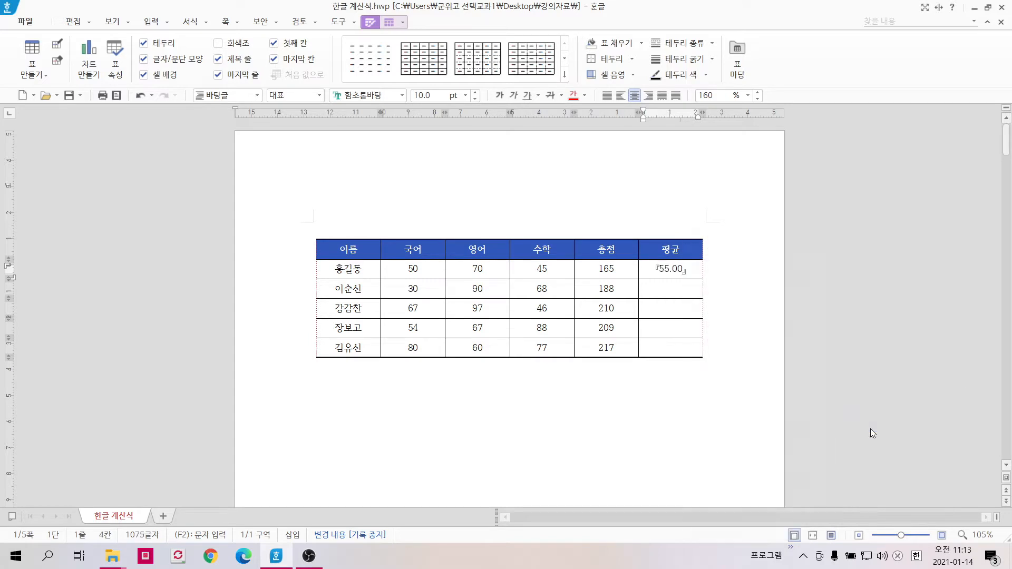
pyautogui.click(720, 409)
# - Copy the first row's 평균 formula into the four empty 평균 cells below it
pyautogui.click(680, 273)
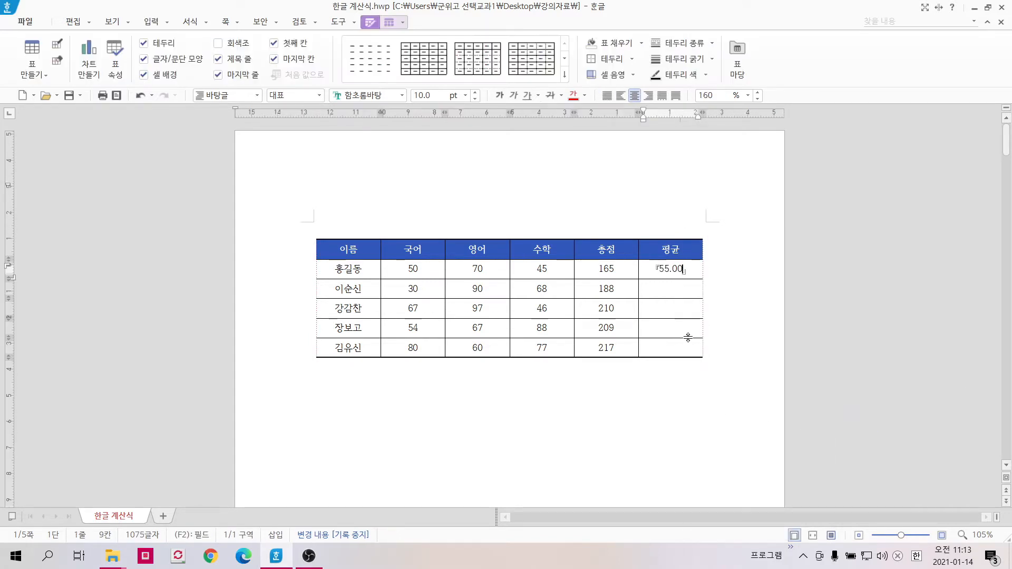
pyautogui.doubleClick(669, 272)
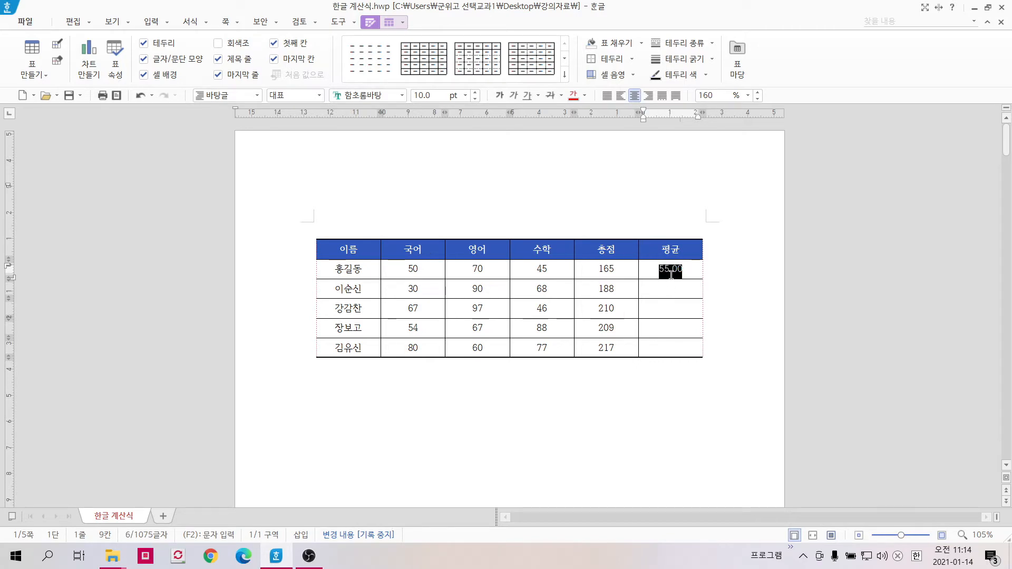
pyautogui.rightClick(671, 274)
pyautogui.click(663, 269)
pyautogui.doubleClick(663, 269)
pyautogui.rightClick(669, 276)
pyautogui.click(686, 298)
pyautogui.moveTo(680, 290); pyautogui.dragTo(681, 346)
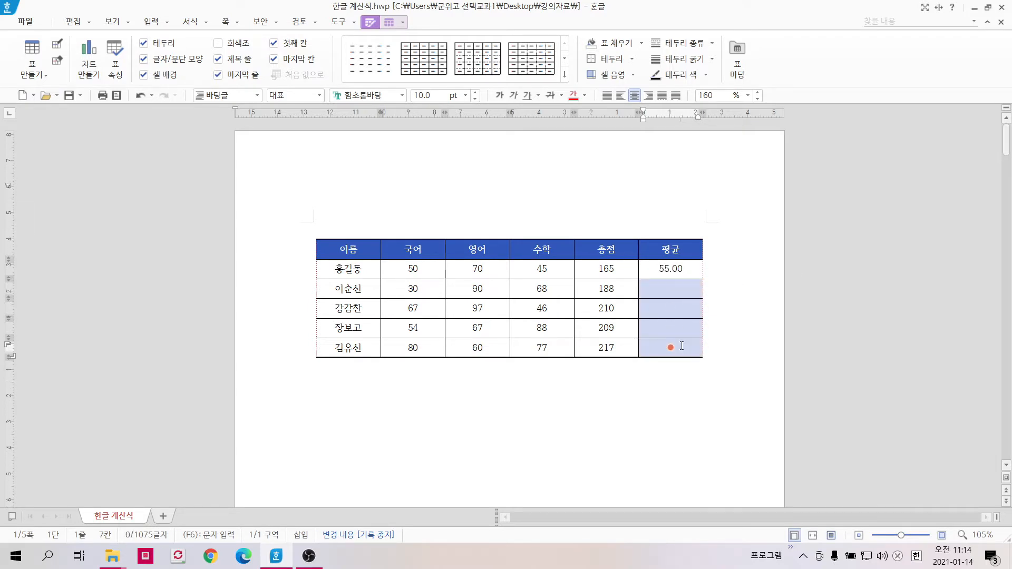
pyautogui.hotkey('ctrl', 'v')
pyautogui.click(693, 391)
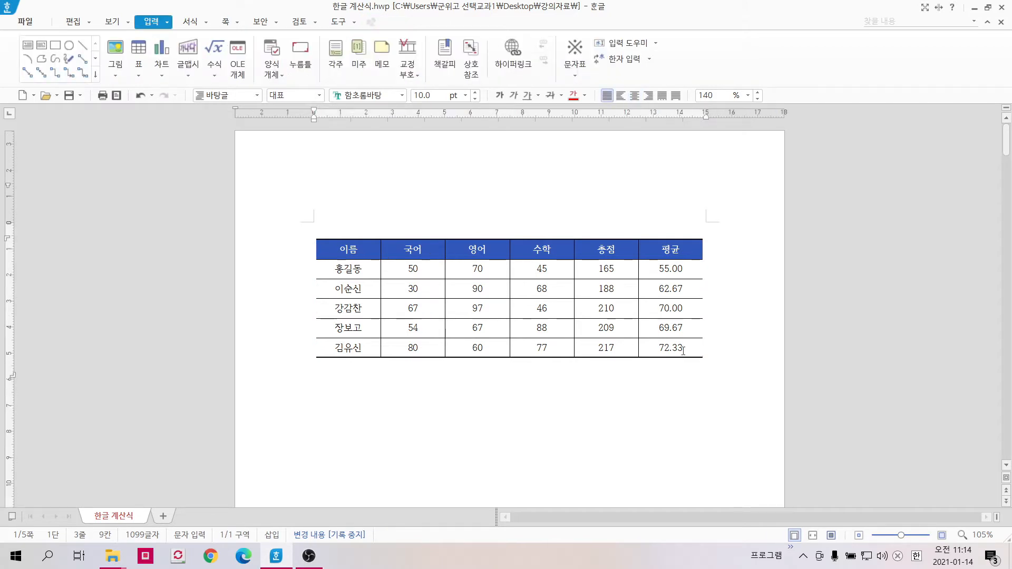
# - Edit the first row's 평균 formula to use the one-decimal format (소수점 이하 한 자리)
pyautogui.click(682, 271)
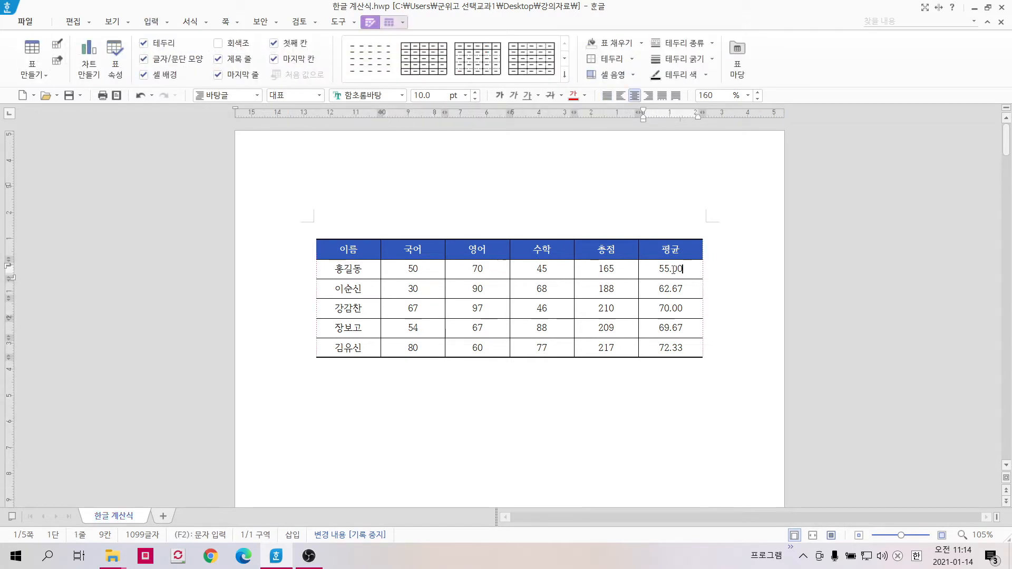
pyautogui.click(673, 270)
pyautogui.rightClick(678, 270)
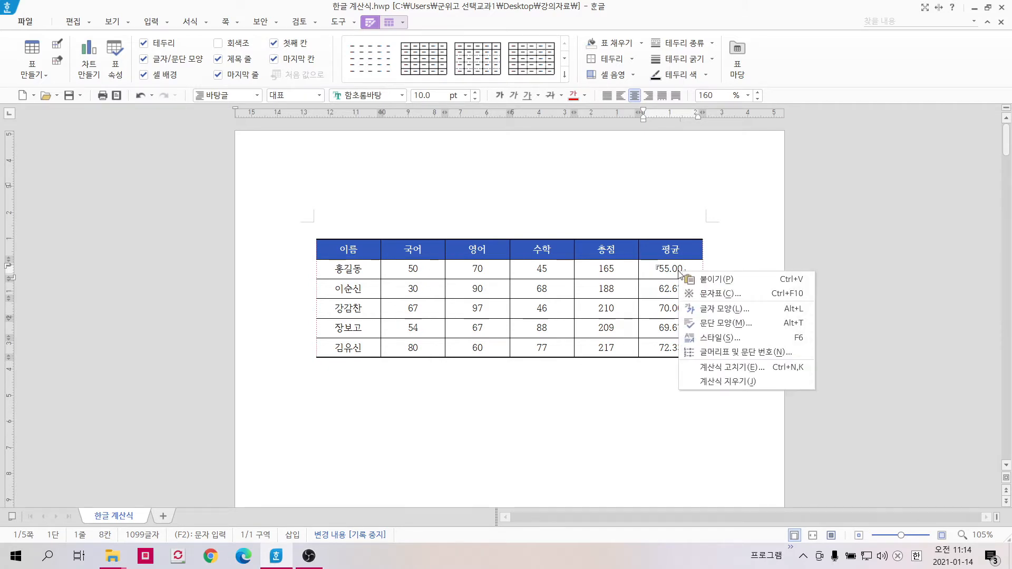
pyautogui.click(742, 369)
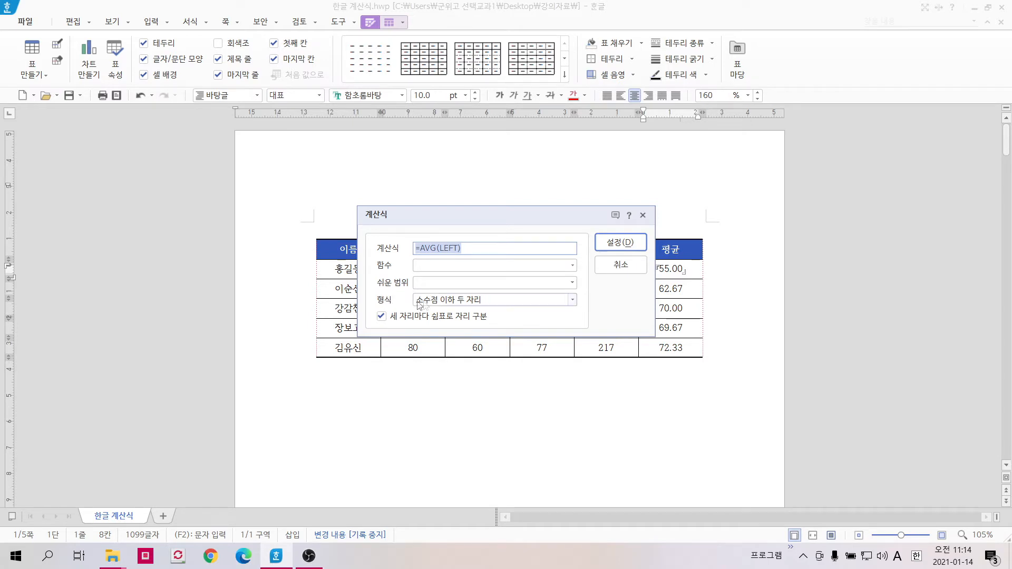
pyautogui.click(441, 300)
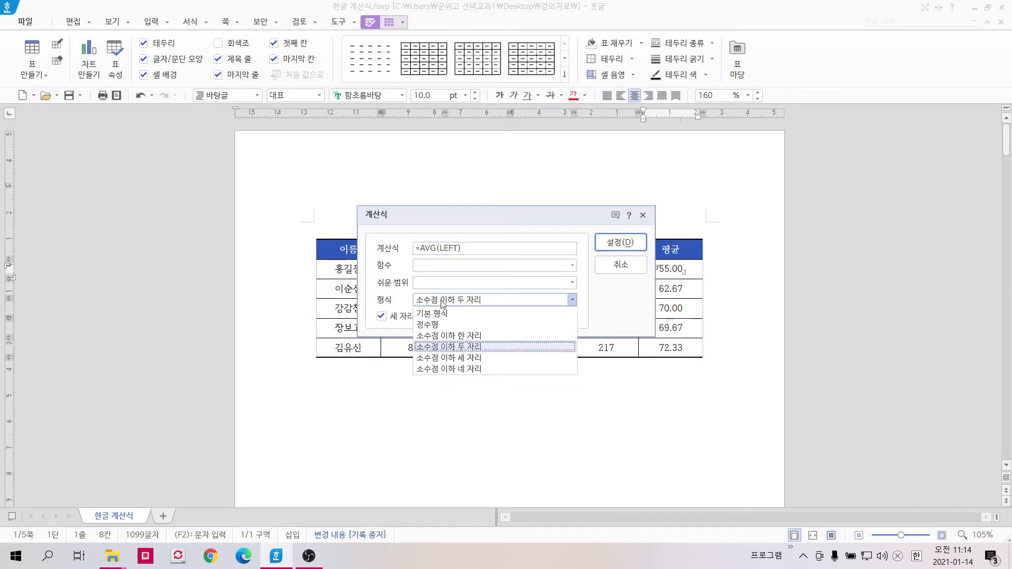
pyautogui.click(473, 336)
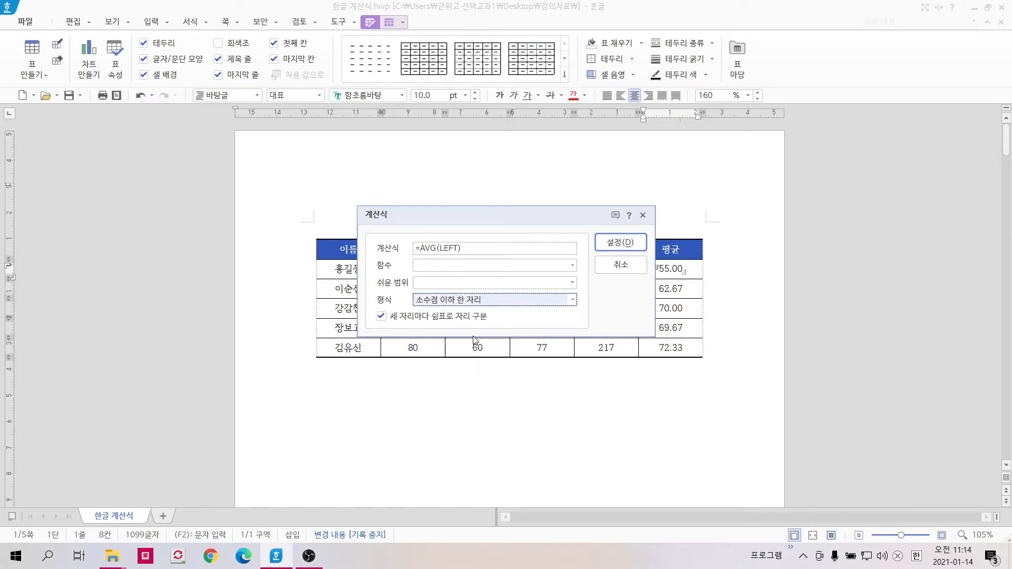
pyautogui.click(620, 243)
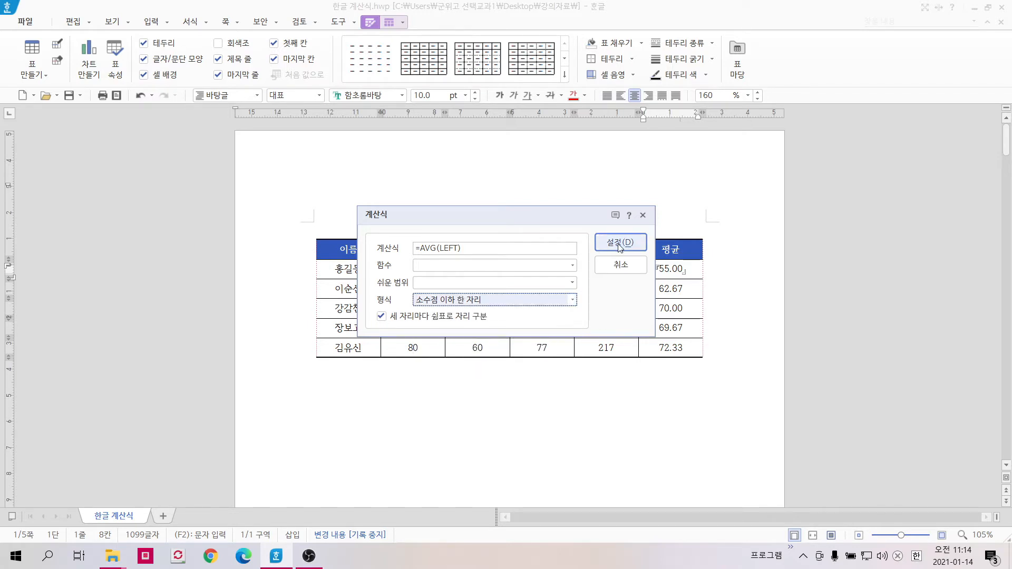
pyautogui.click(645, 364)
# - Copy the reformatted 평균 formula from the first row over the four 평균 cells below it
pyautogui.click(683, 272)
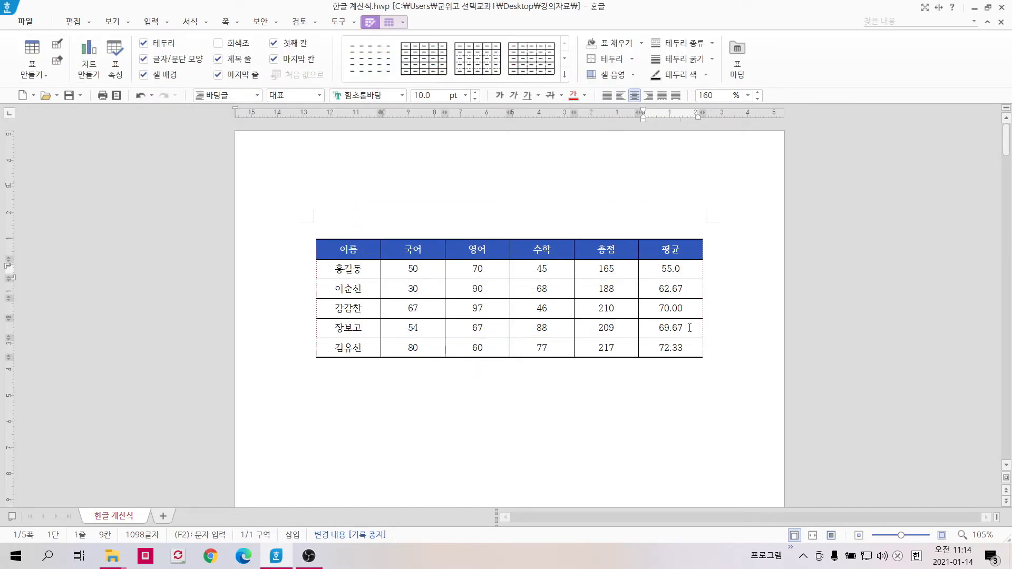
pyautogui.doubleClick(670, 270)
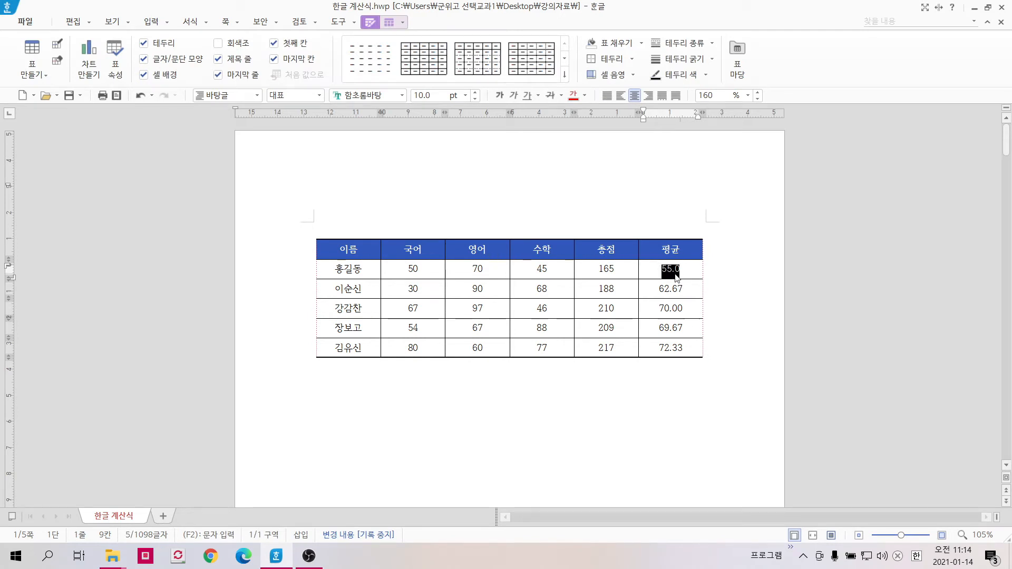
pyautogui.rightClick(673, 272)
pyautogui.click(712, 297)
pyautogui.click(666, 381)
pyautogui.moveTo(670, 289); pyautogui.dragTo(668, 343)
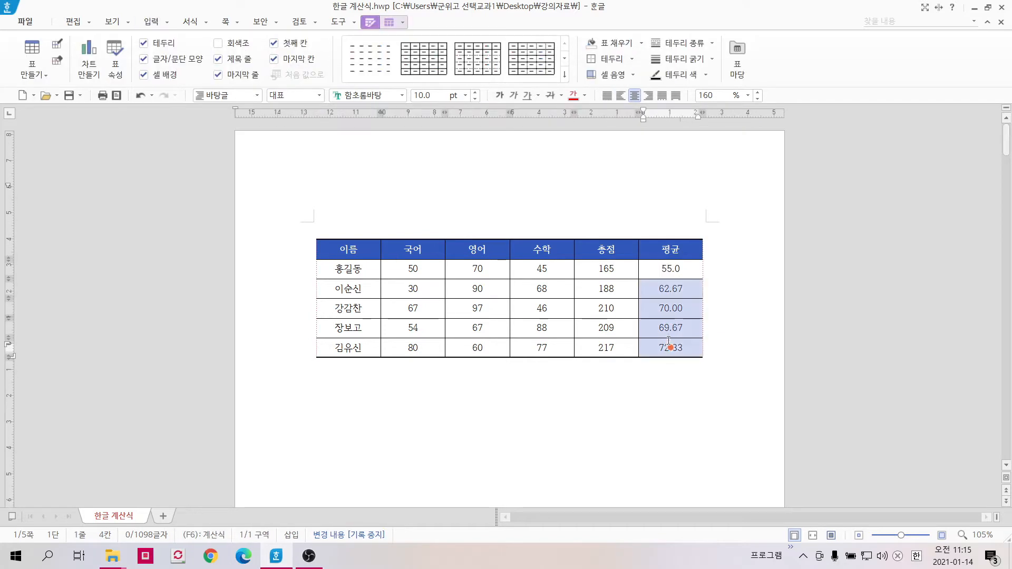
pyautogui.hotkey('ctrl', 'v')
pyautogui.click(685, 390)
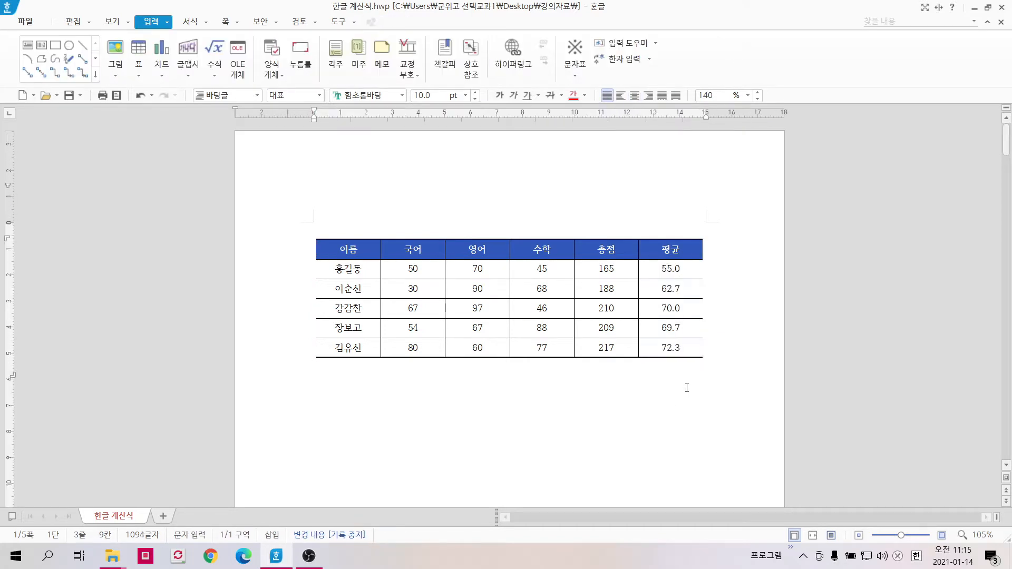
pyautogui.click(682, 307)
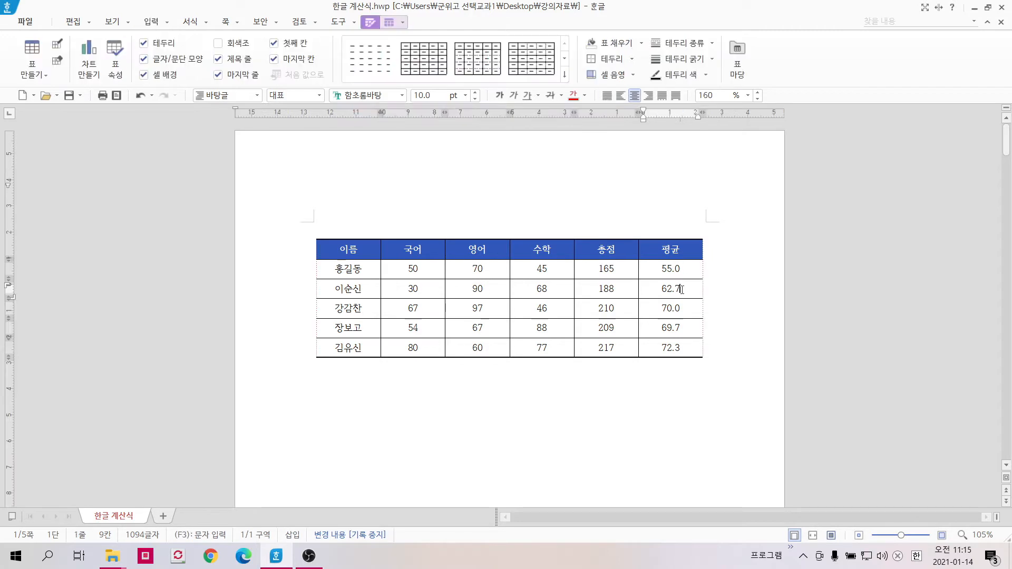
pyautogui.click(687, 346)
pyautogui.click(717, 363)
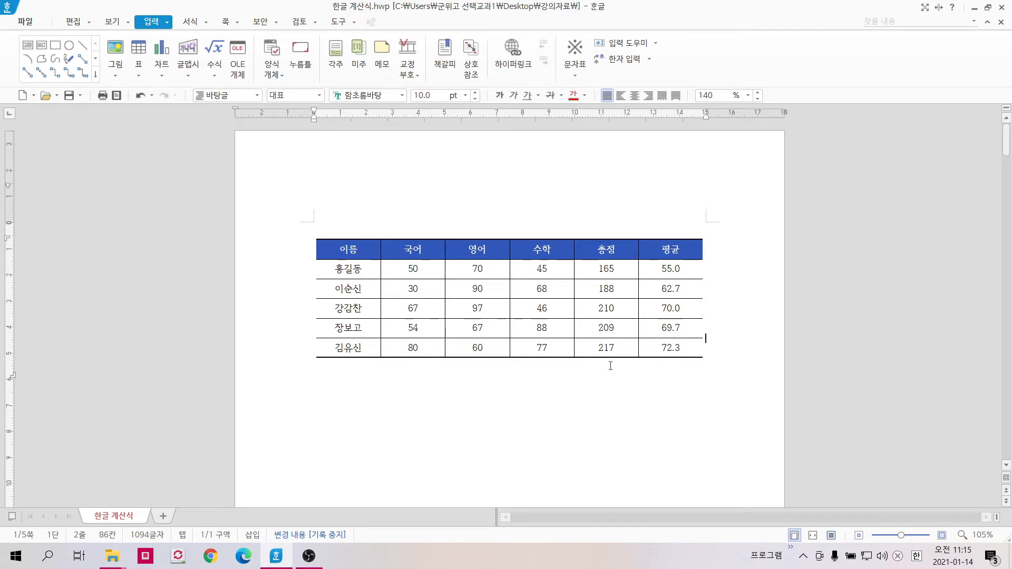
# - Insert the easy formula for horizontal sum (가로 합계) in the first data row's 총점 cell of the table with the 학번 column
pyautogui.scroll(-10, 610, 365)
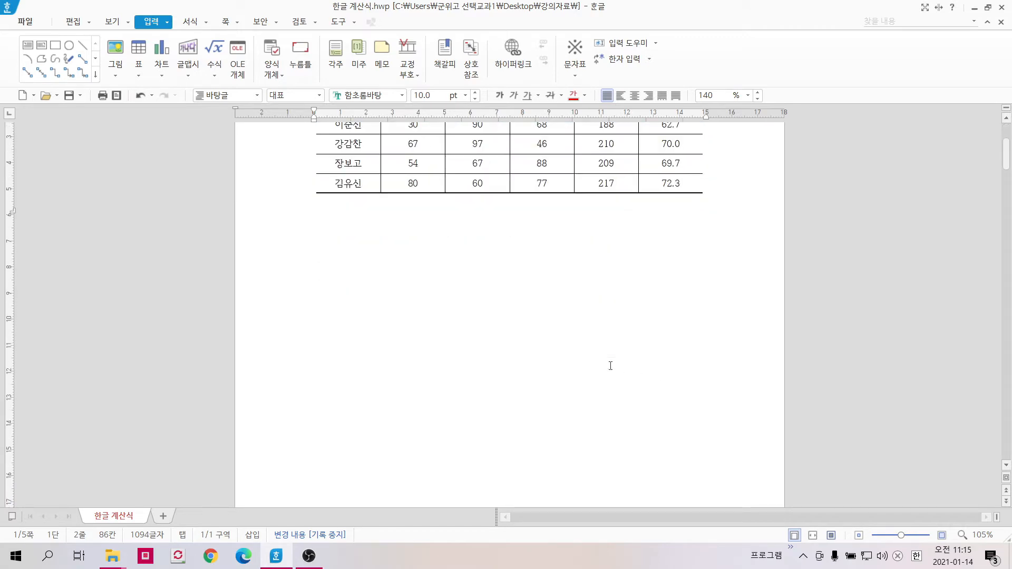
pyautogui.scroll(-3, 610, 364)
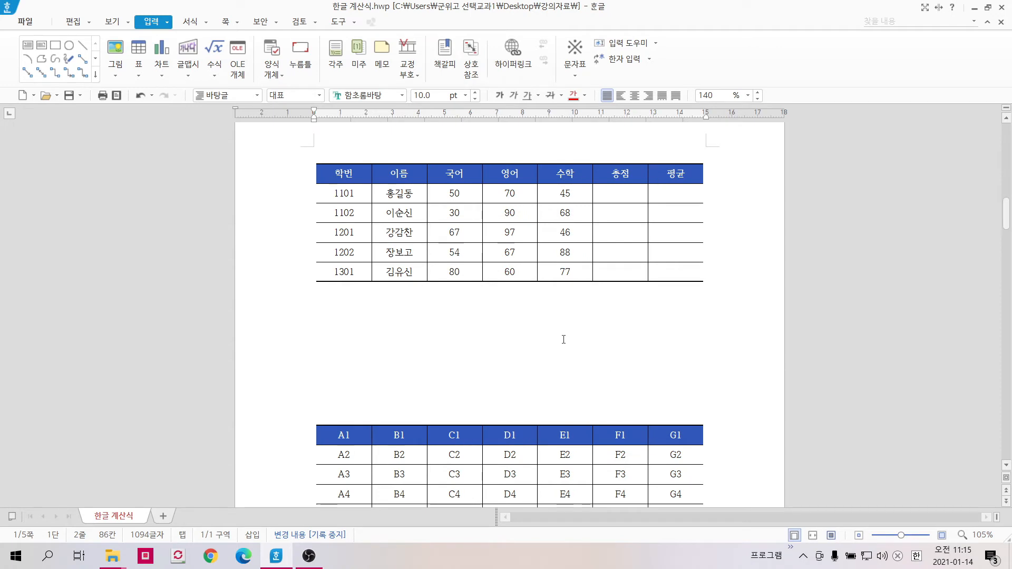
pyautogui.click(490, 322)
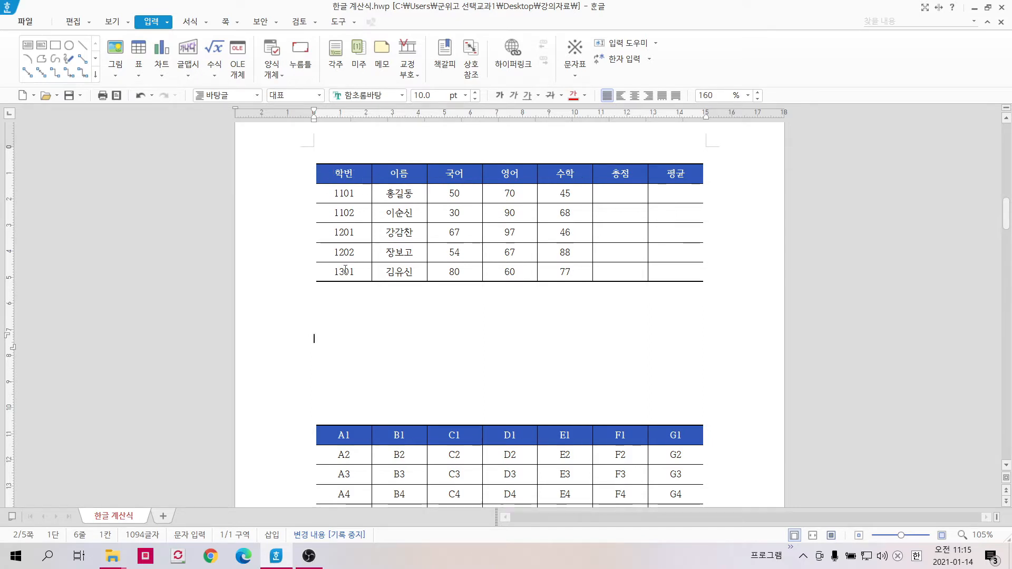
pyautogui.click(626, 197)
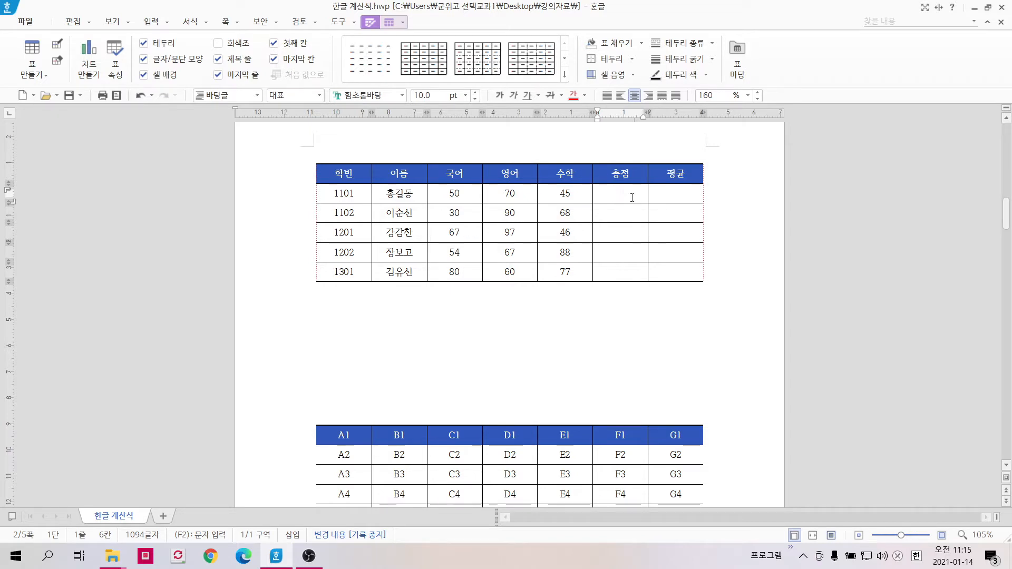
pyautogui.rightClick(632, 195)
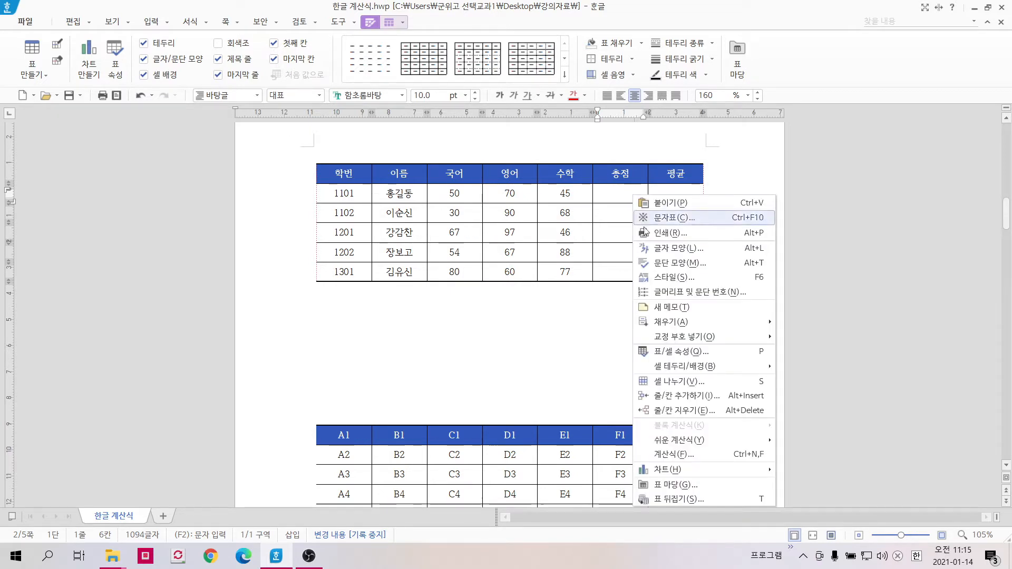
pyautogui.moveTo(687, 442)
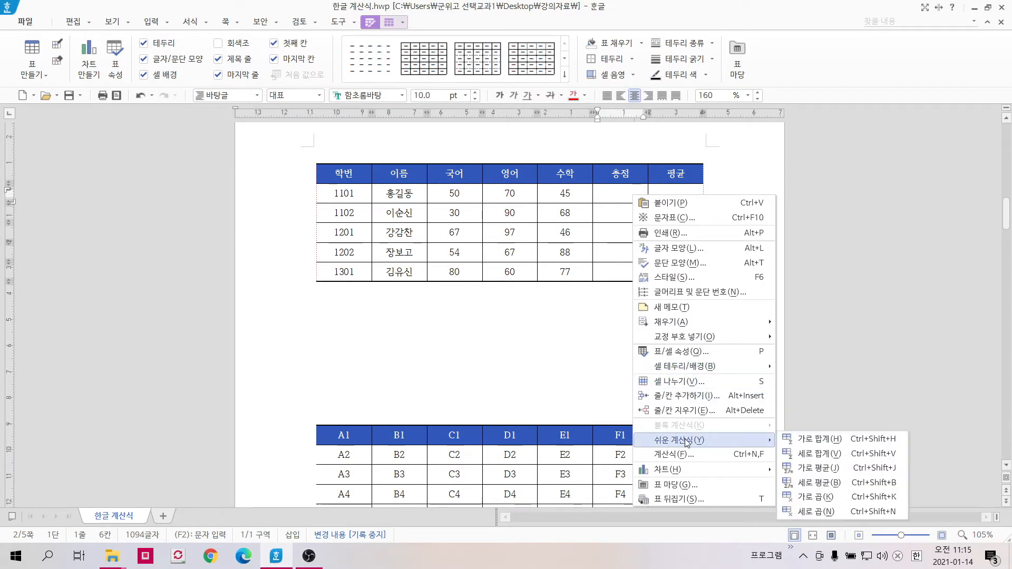
pyautogui.click(809, 444)
pyautogui.click(632, 350)
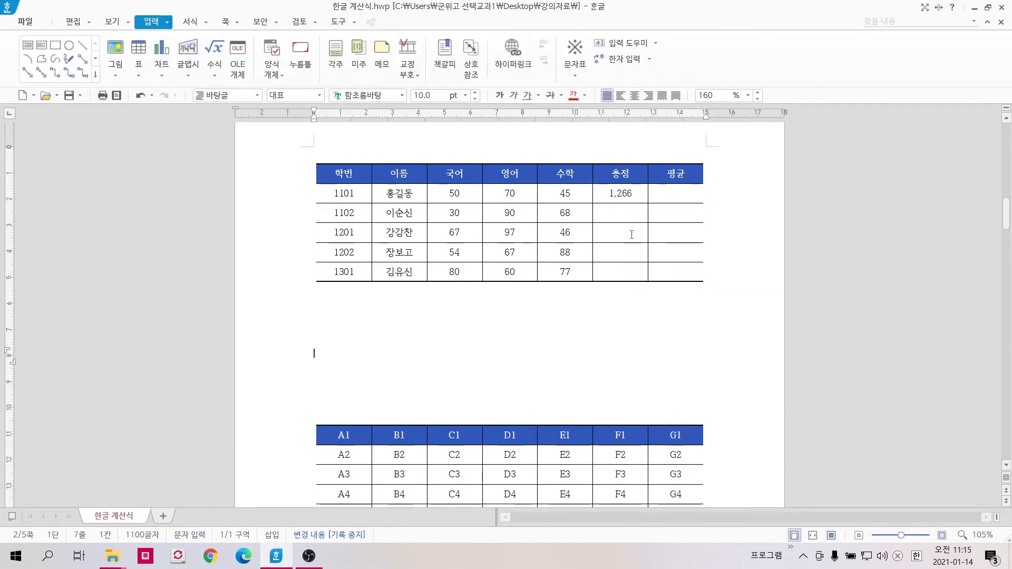
pyautogui.click(635, 195)
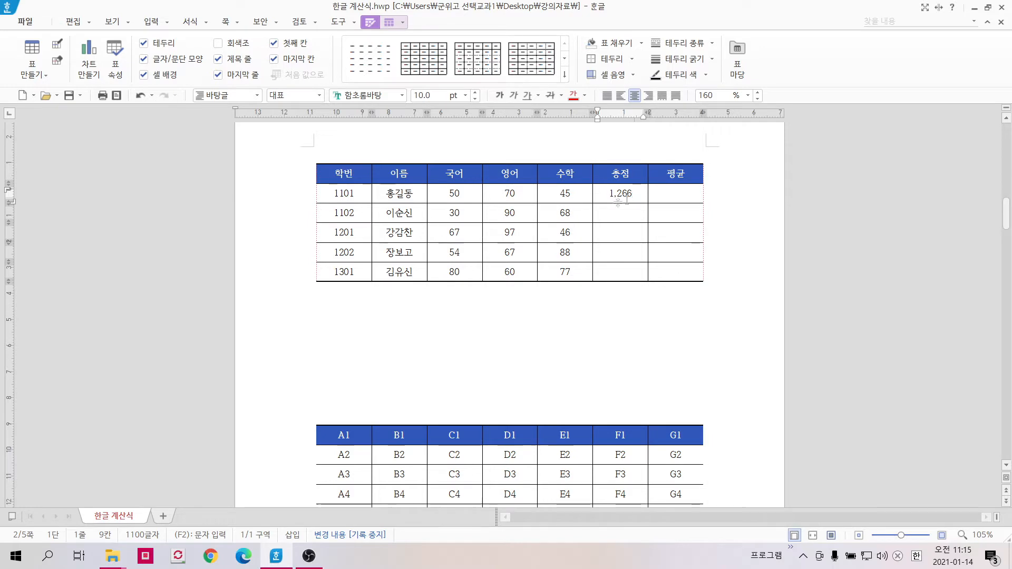
pyautogui.moveTo(448, 193); pyautogui.dragTo(548, 198)
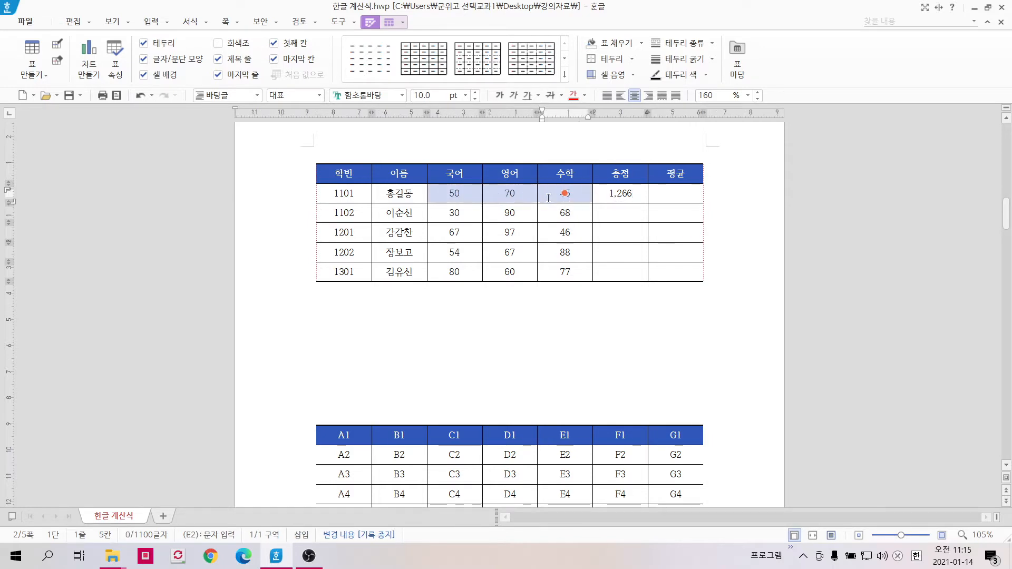
pyautogui.click(576, 308)
pyautogui.click(353, 193)
pyautogui.click(611, 196)
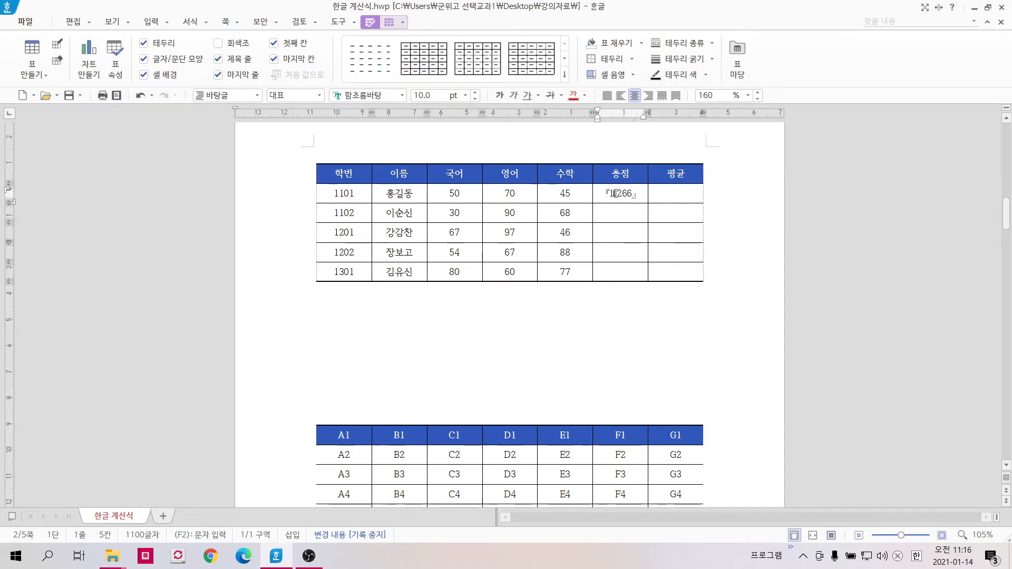
pyautogui.moveTo(472, 195); pyautogui.dragTo(562, 195)
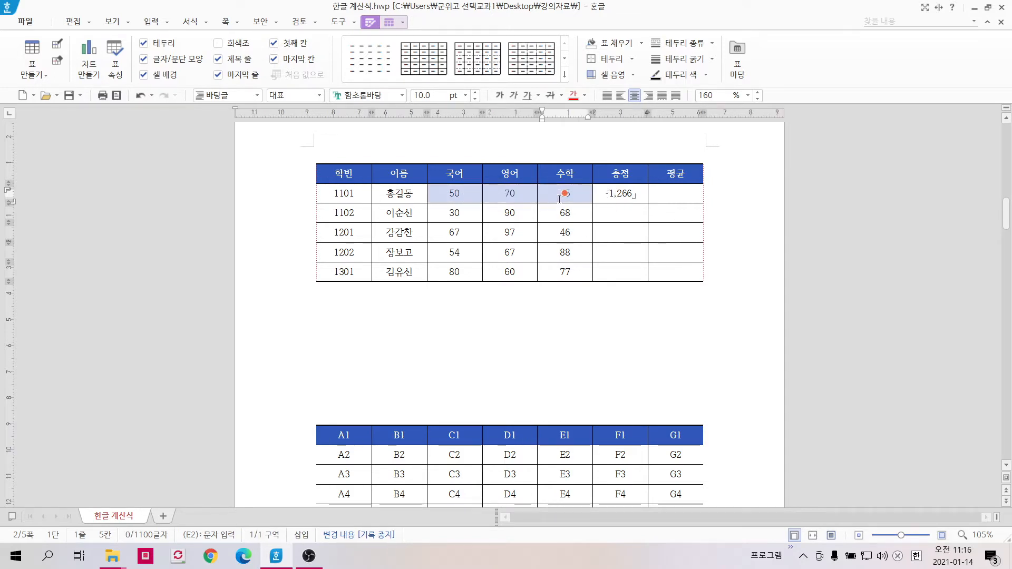
pyautogui.click(626, 352)
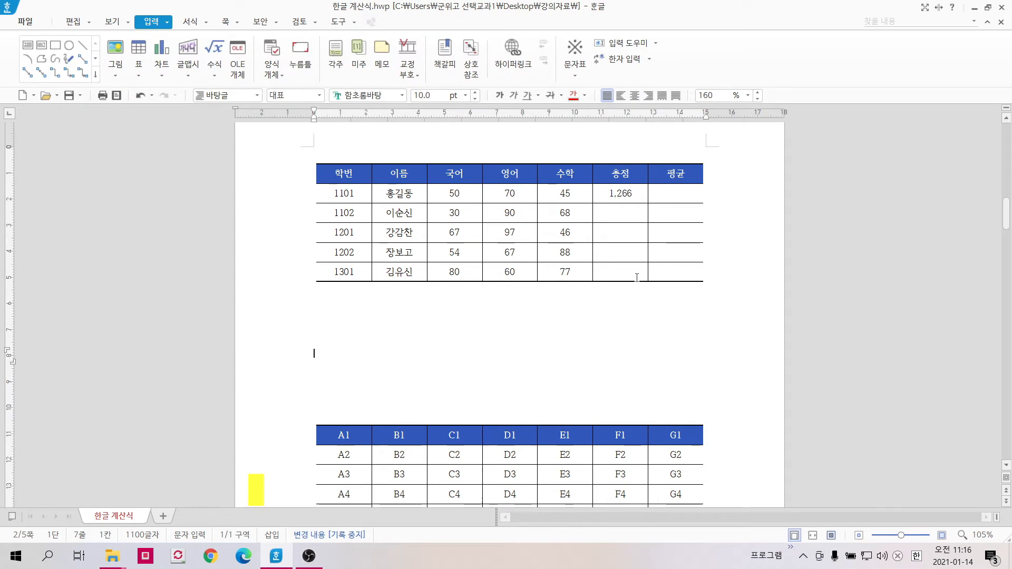
# - Delete the horizontal sum formula from the first data row's 총점 cell
pyautogui.click(643, 195)
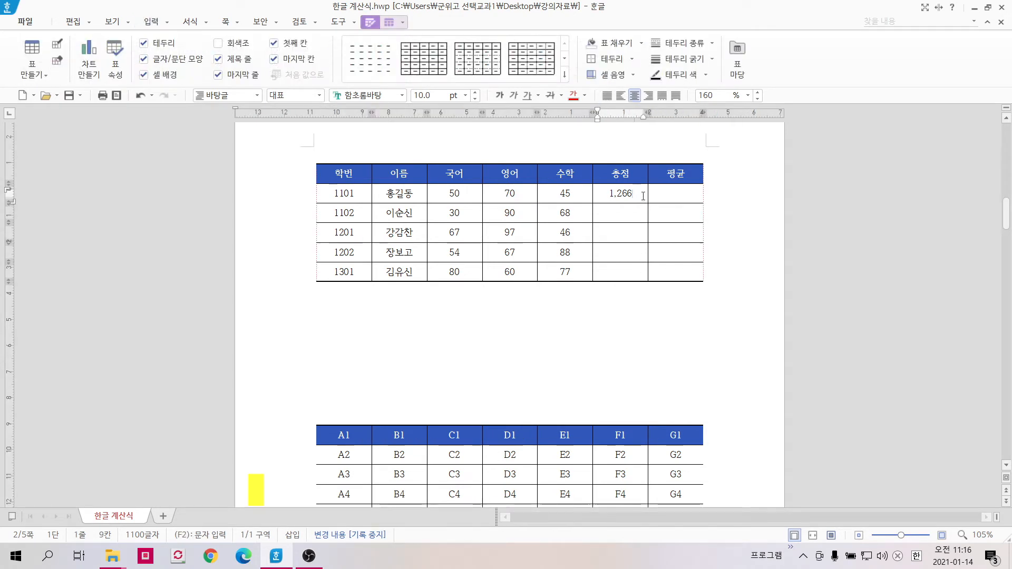
pyautogui.press('BackSpace')
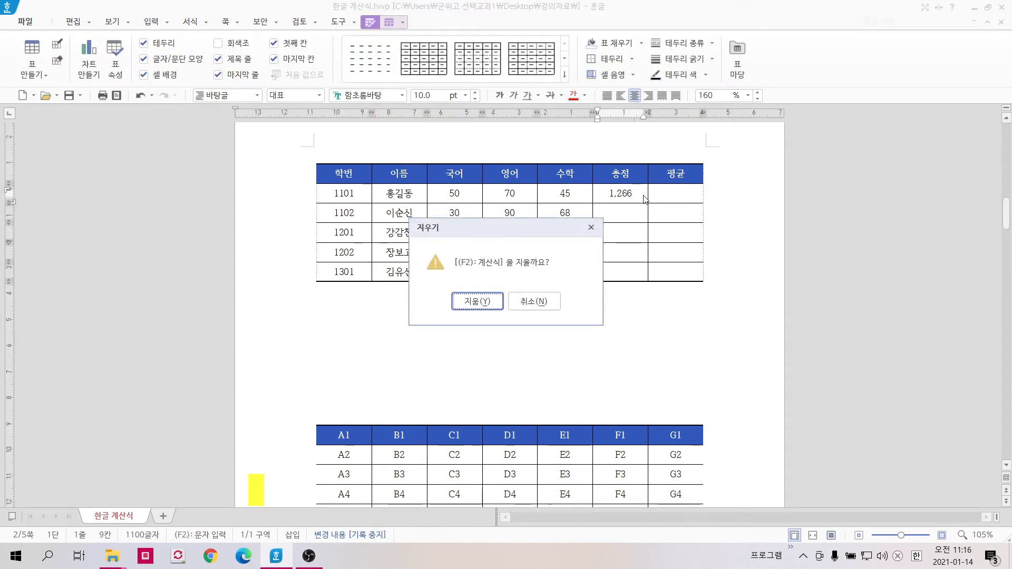
pyautogui.click(478, 302)
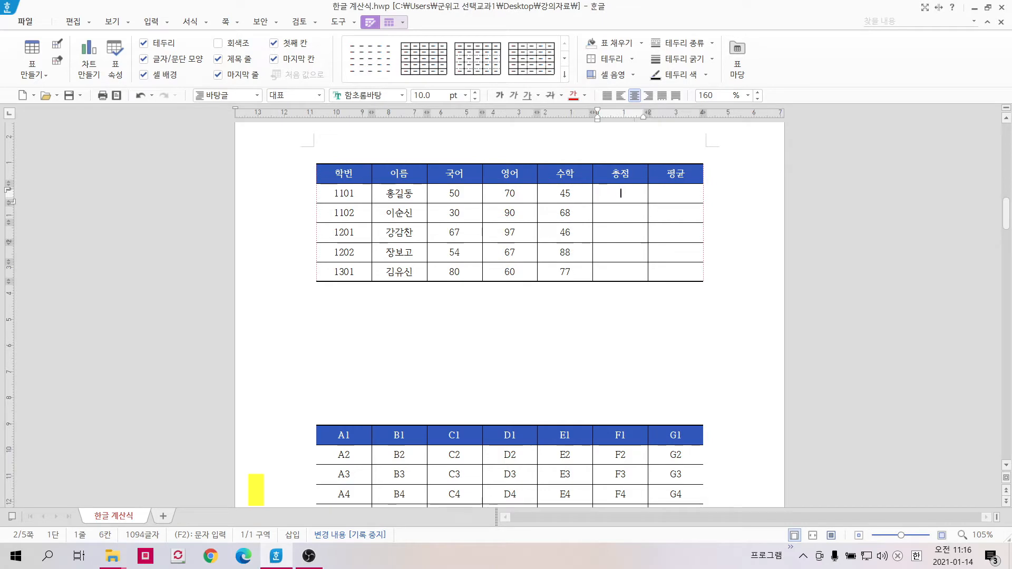
pyautogui.click(567, 336)
pyautogui.click(623, 196)
pyautogui.moveTo(471, 199); pyautogui.dragTo(563, 197)
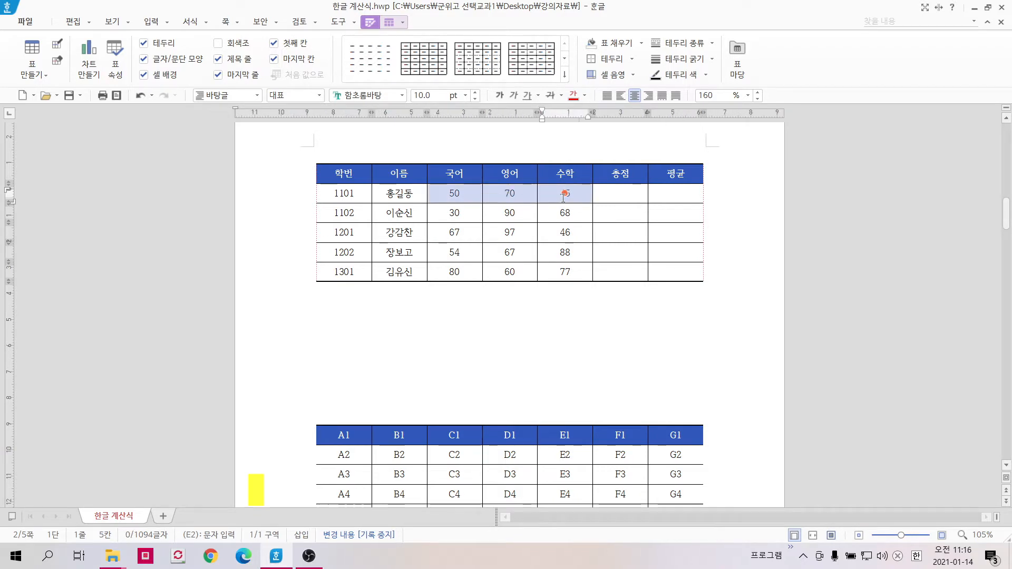
pyautogui.click(607, 198)
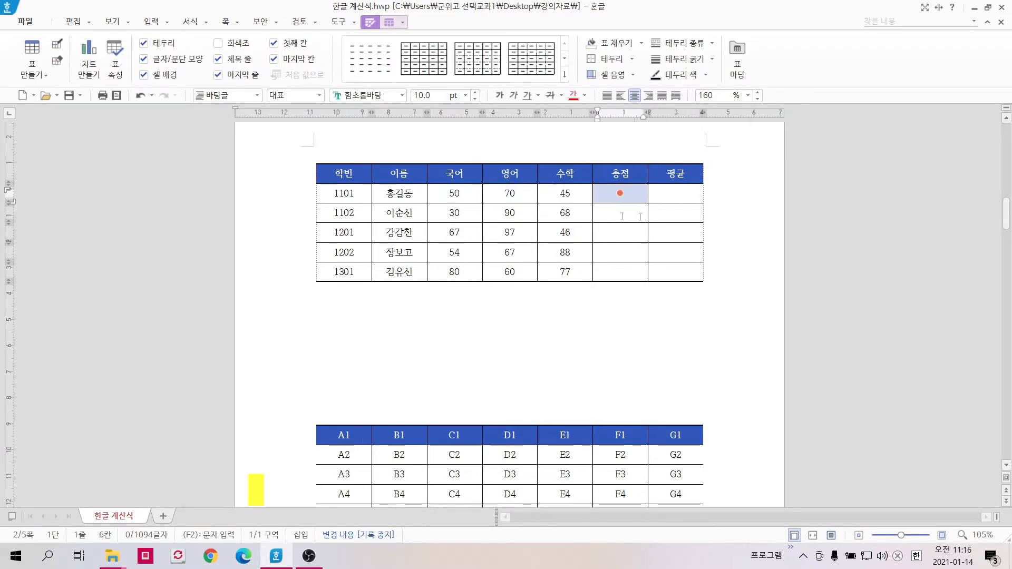
pyautogui.click(704, 240)
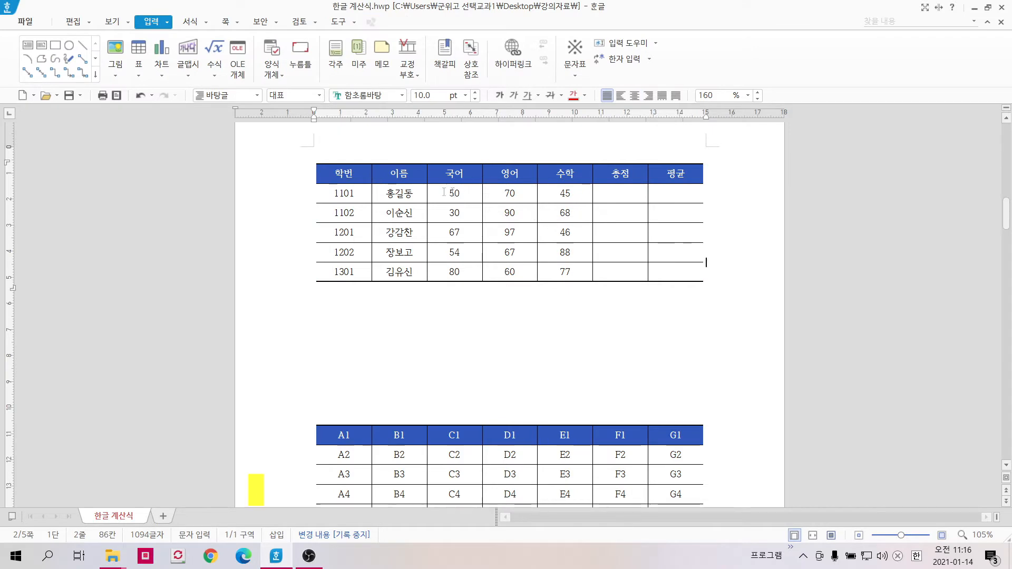
pyautogui.moveTo(387, 193); pyautogui.dragTo(406, 196)
pyautogui.click(609, 199)
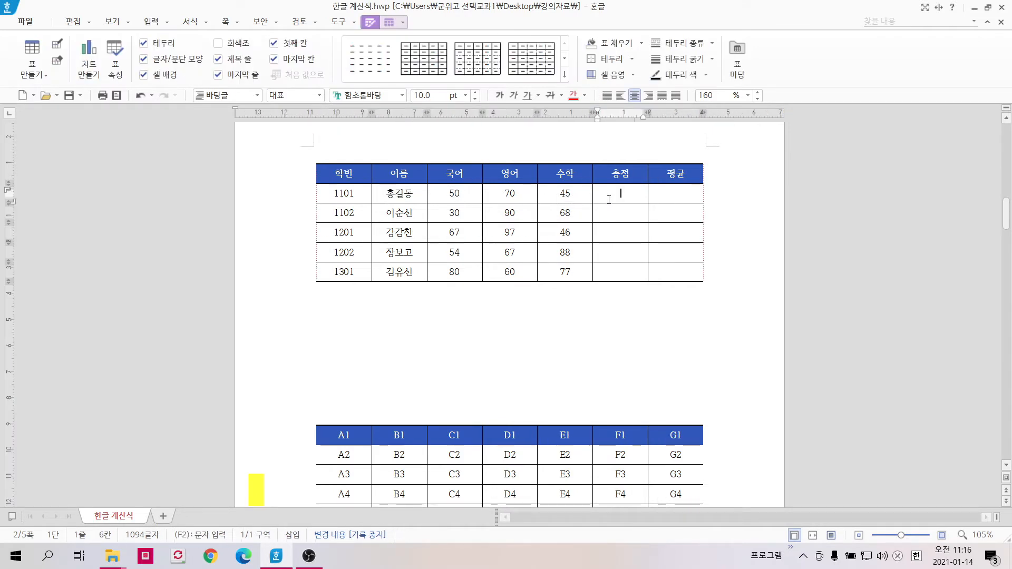
# - Total the first data row's 국어, 영어 and 수학 scores with the block sum formula (블록 합계)
pyautogui.moveTo(472, 199); pyautogui.dragTo(565, 196)
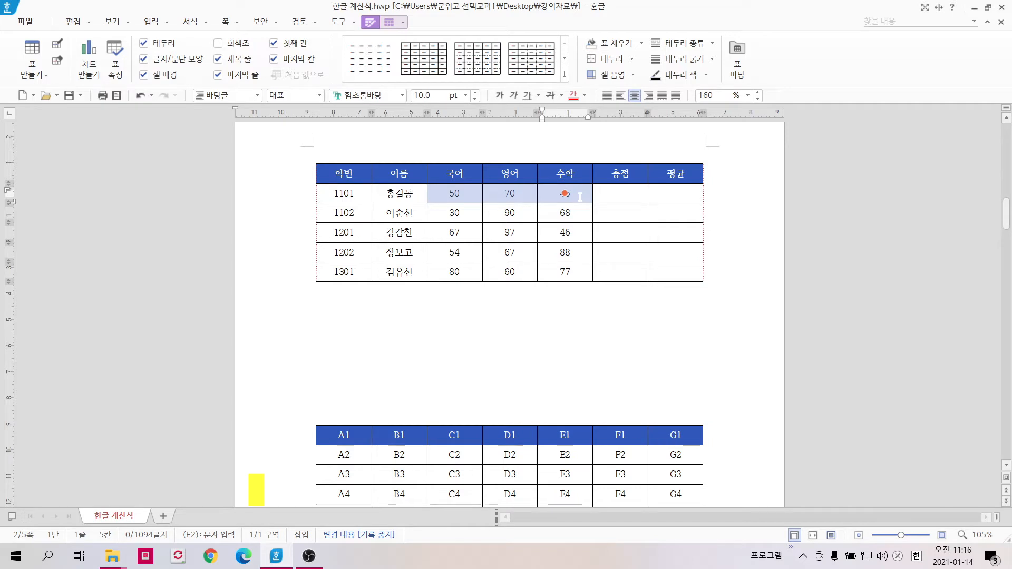
pyautogui.rightClick(581, 198)
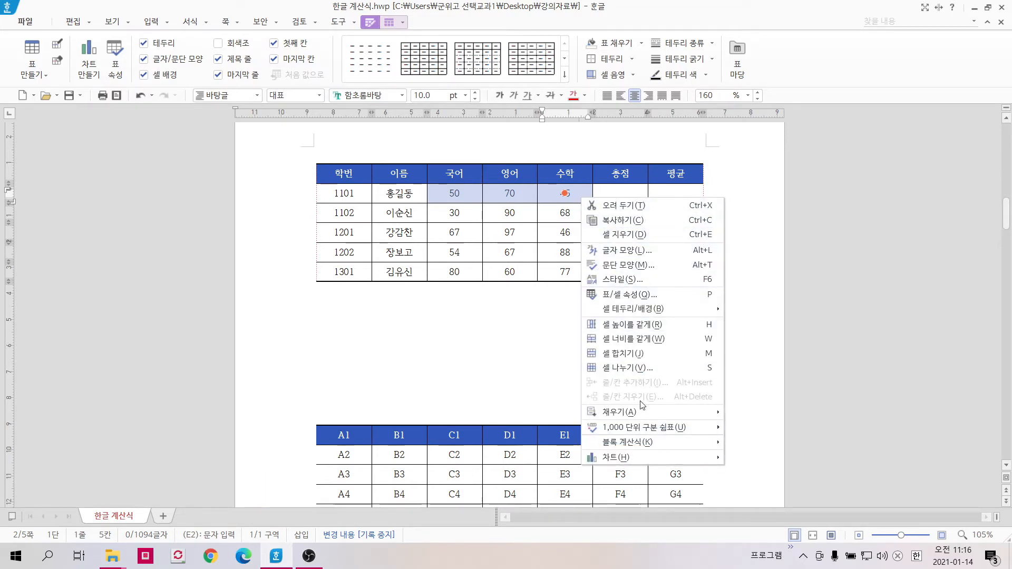
pyautogui.moveTo(630, 446)
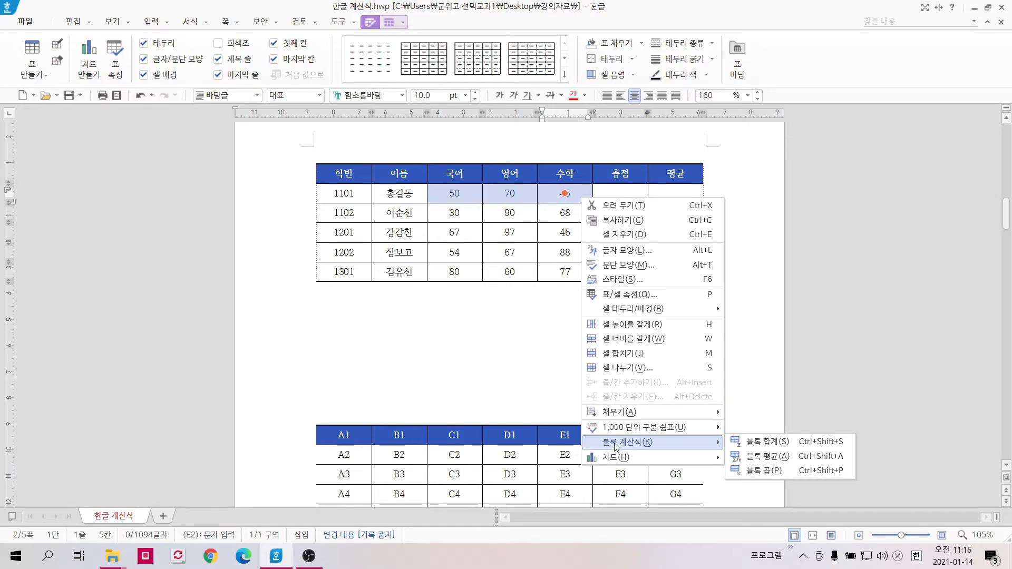
pyautogui.click(744, 442)
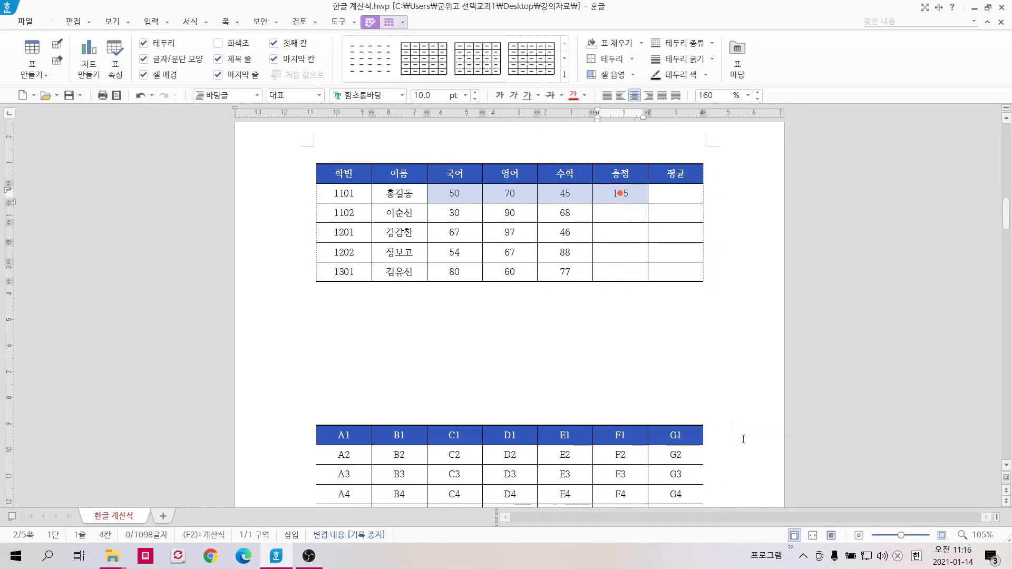
pyautogui.click(692, 365)
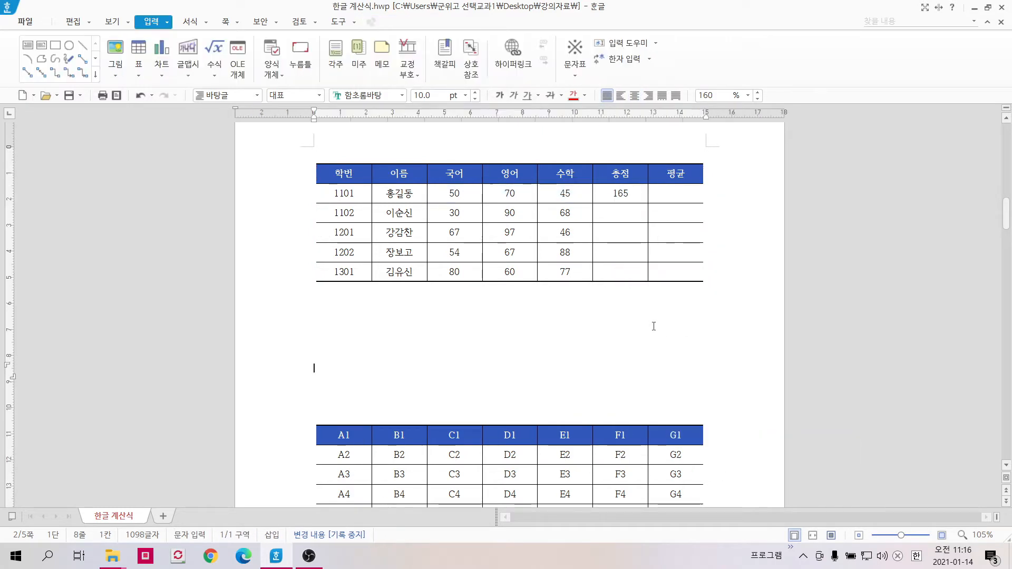
# - Copy the first data row's 총점 formula into the four empty 총점 cells below it
pyautogui.doubleClick(625, 196)
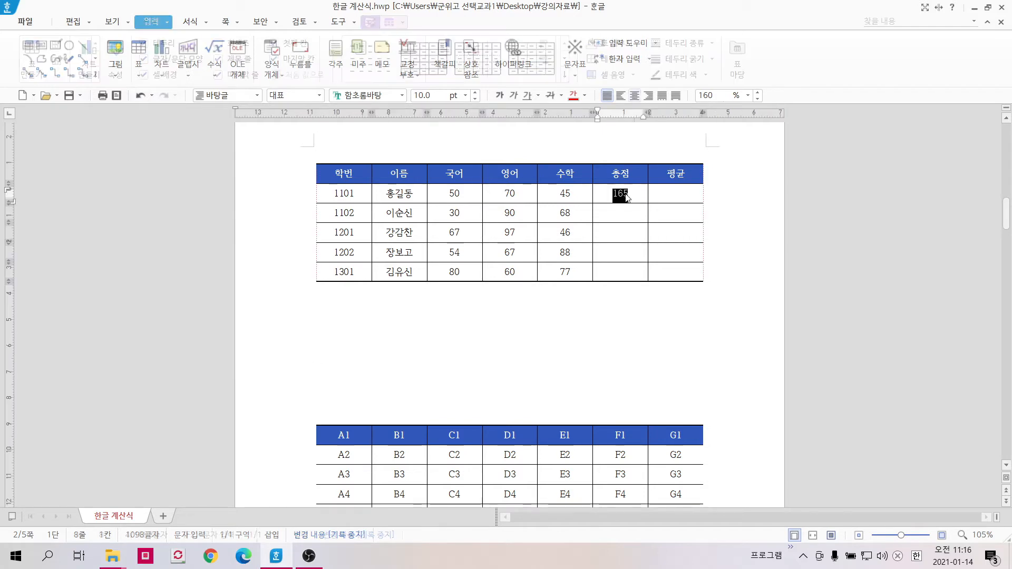
pyautogui.rightClick(626, 196)
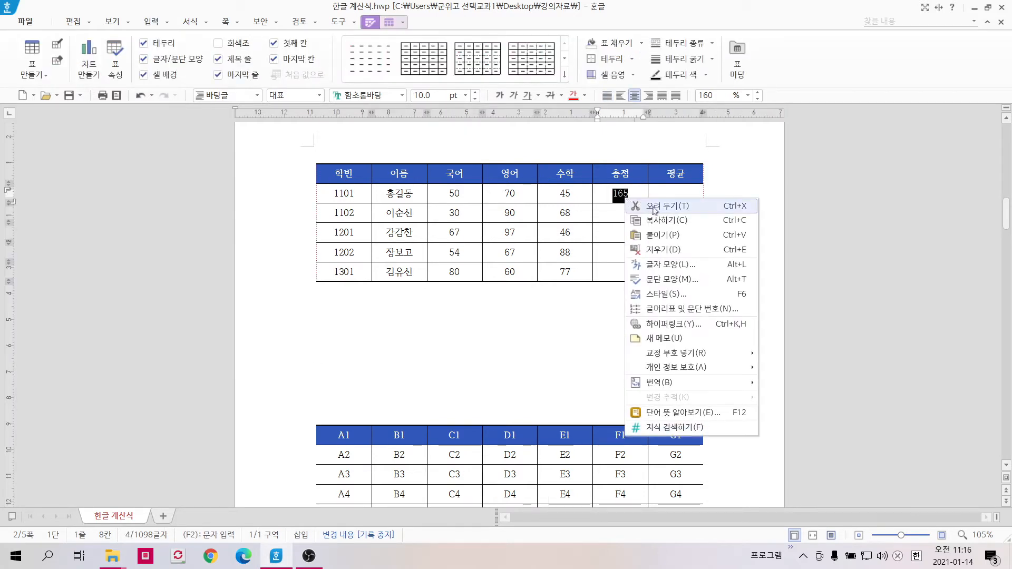
pyautogui.click(640, 213)
pyautogui.moveTo(621, 213); pyautogui.dragTo(624, 269)
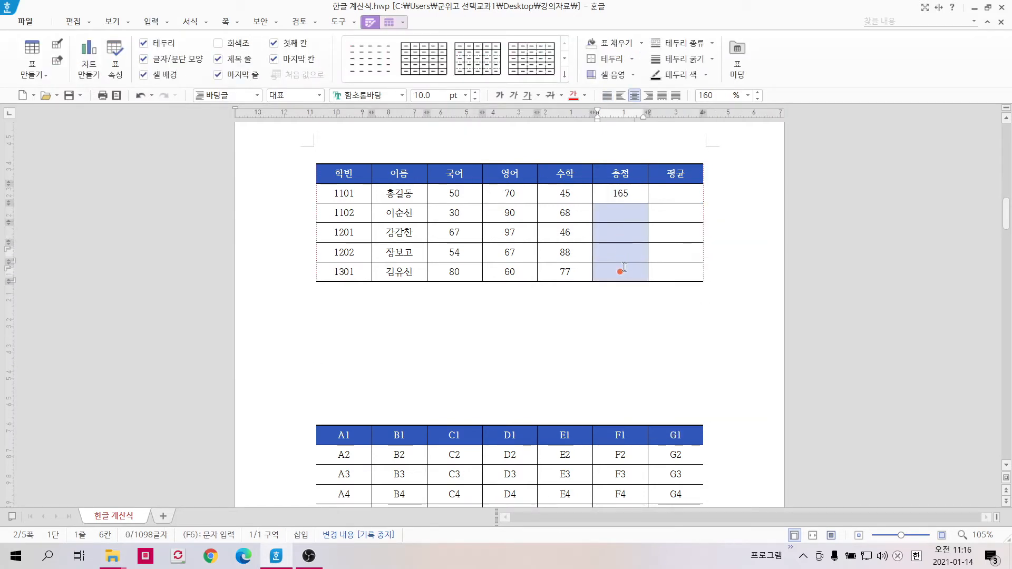
pyautogui.hotkey('ctrl', 'v')
pyautogui.click(618, 310)
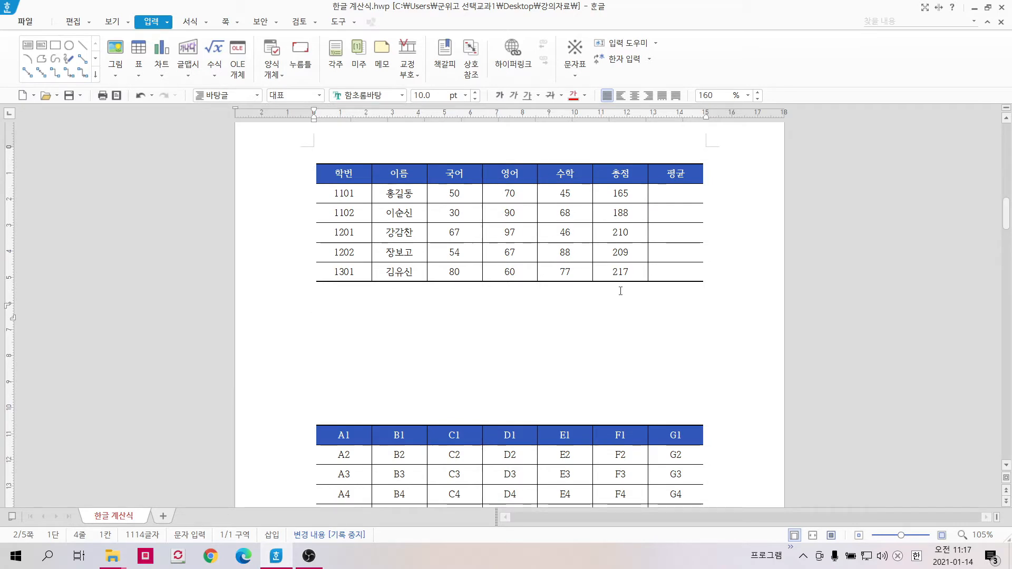
pyautogui.click(677, 194)
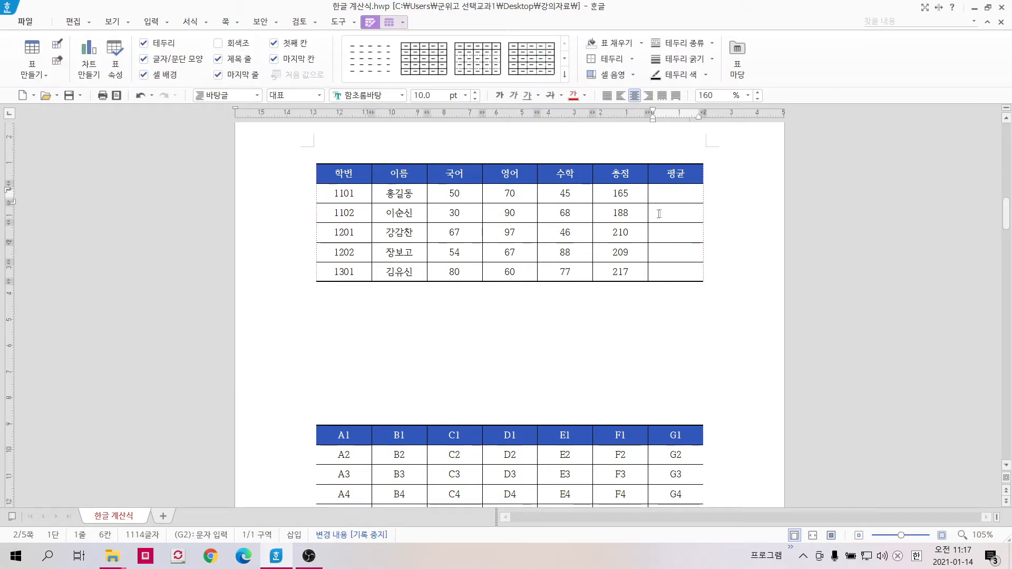
pyautogui.rightClick(690, 193)
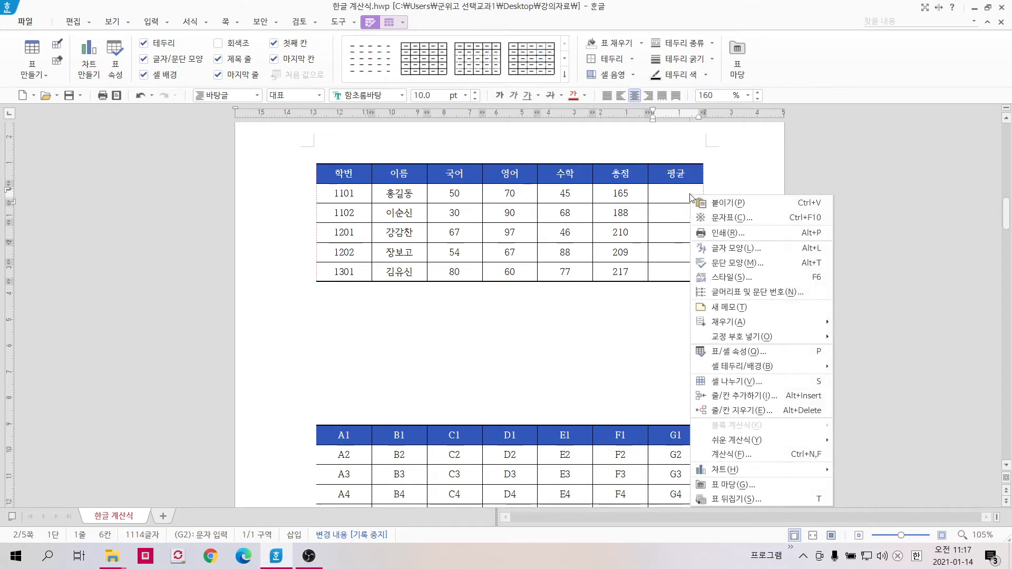
pyautogui.click(665, 224)
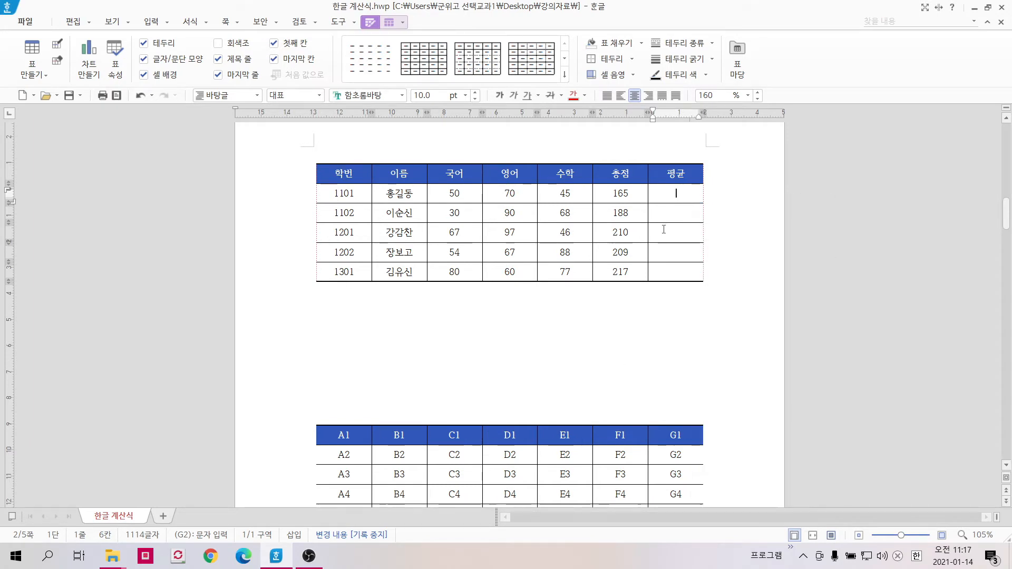
# - Apply the block average formula (블록 평균) to the first data row's 국어, 영어 and 수학 scores
pyautogui.moveTo(445, 193); pyautogui.dragTo(580, 195)
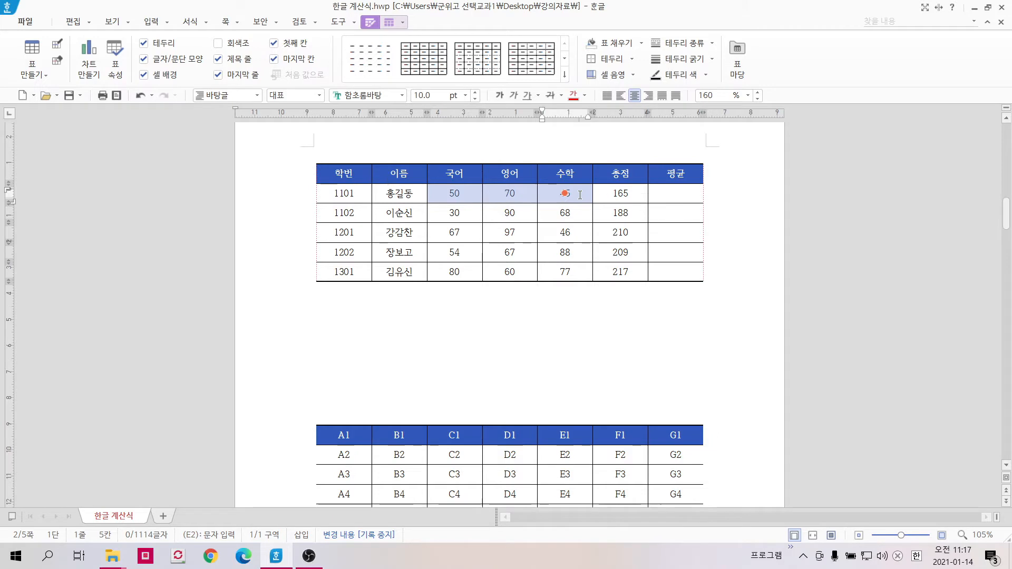
pyautogui.rightClick(580, 195)
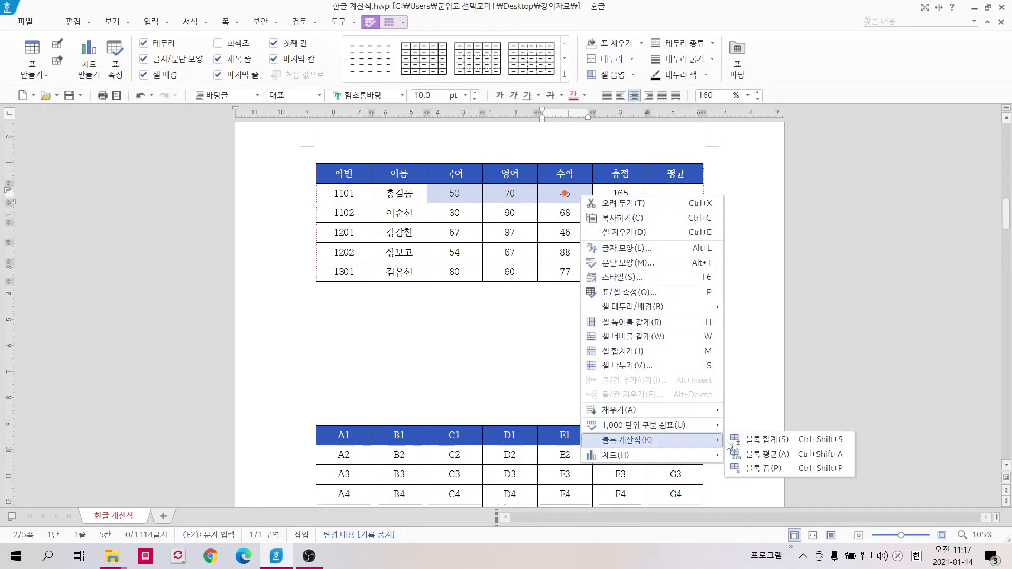
pyautogui.click(769, 457)
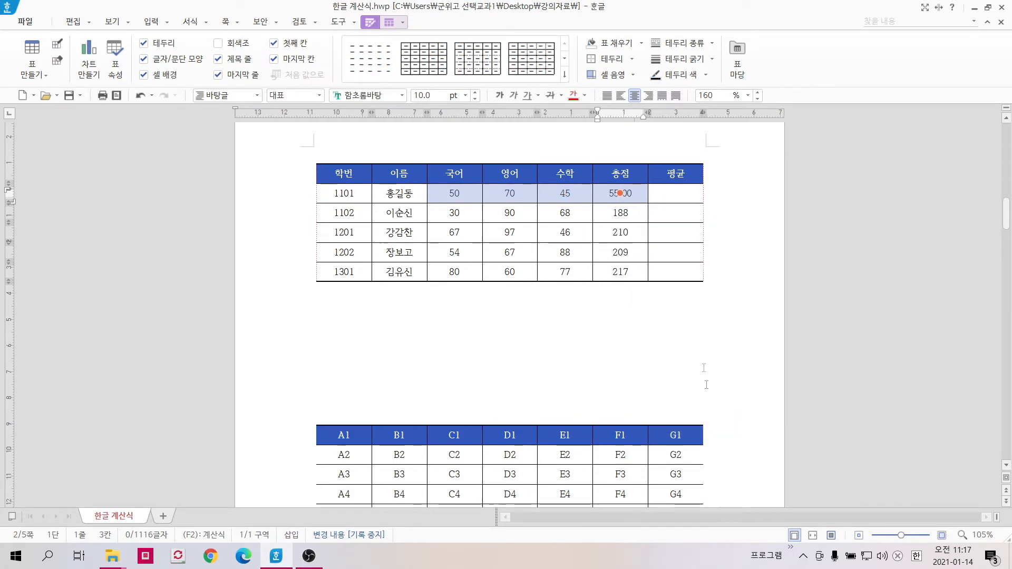
pyautogui.click(681, 335)
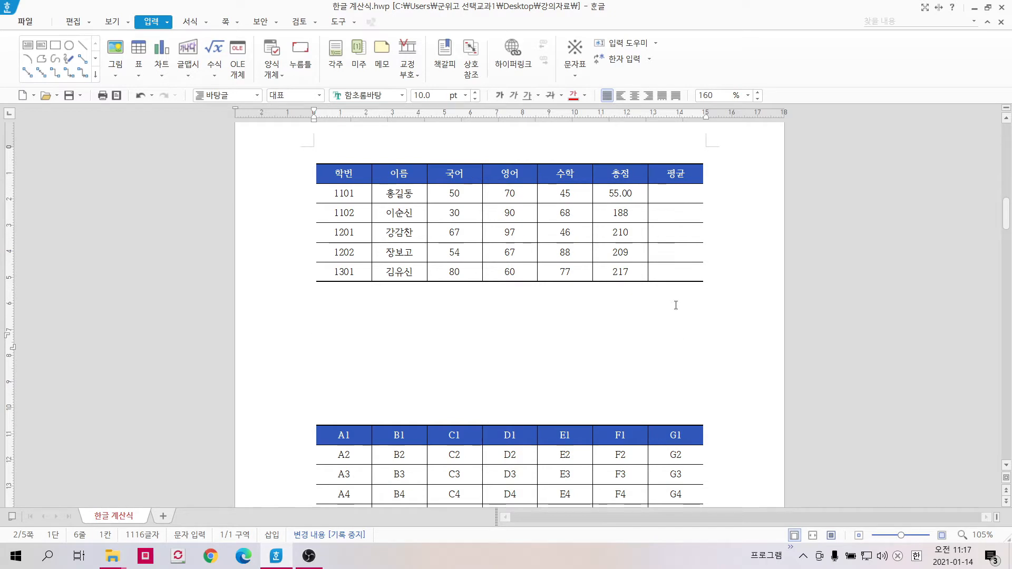
# - Examine how the first data row's 국어, 영어 and 수학 scores relate to its 총점 and 평균 cells
pyautogui.click(688, 198)
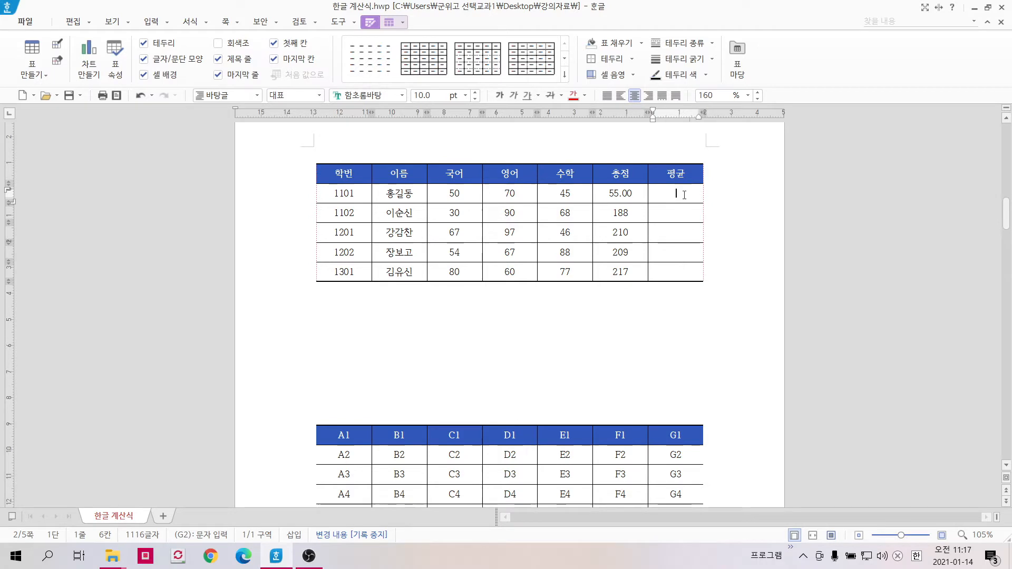
pyautogui.click(643, 195)
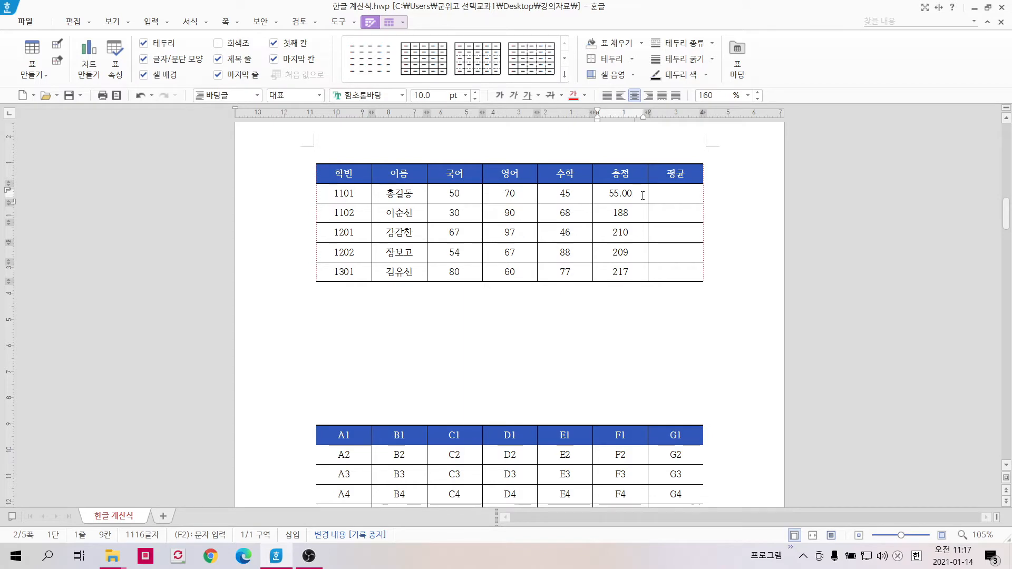
pyautogui.moveTo(456, 194); pyautogui.dragTo(565, 192)
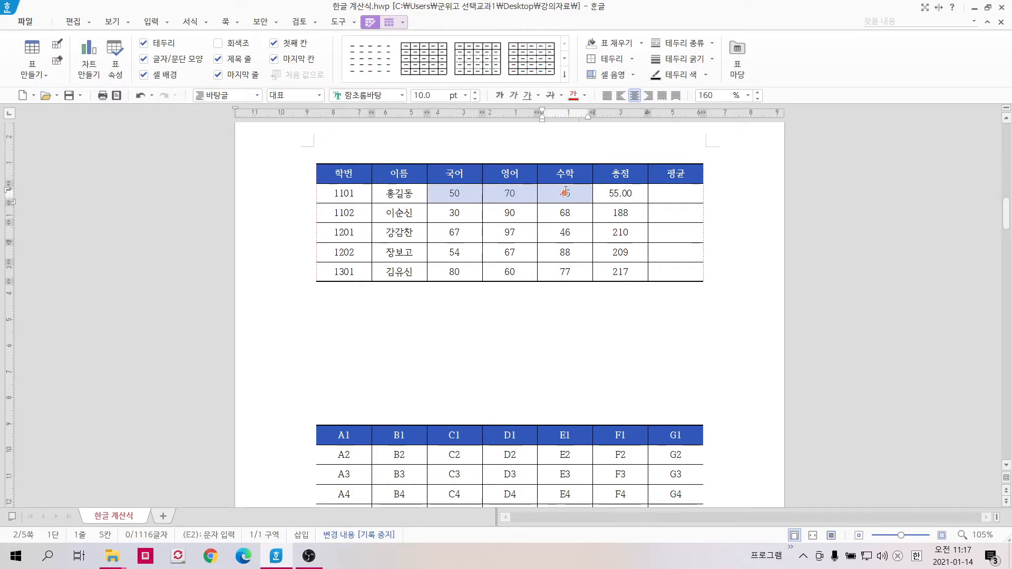
pyautogui.click(621, 193)
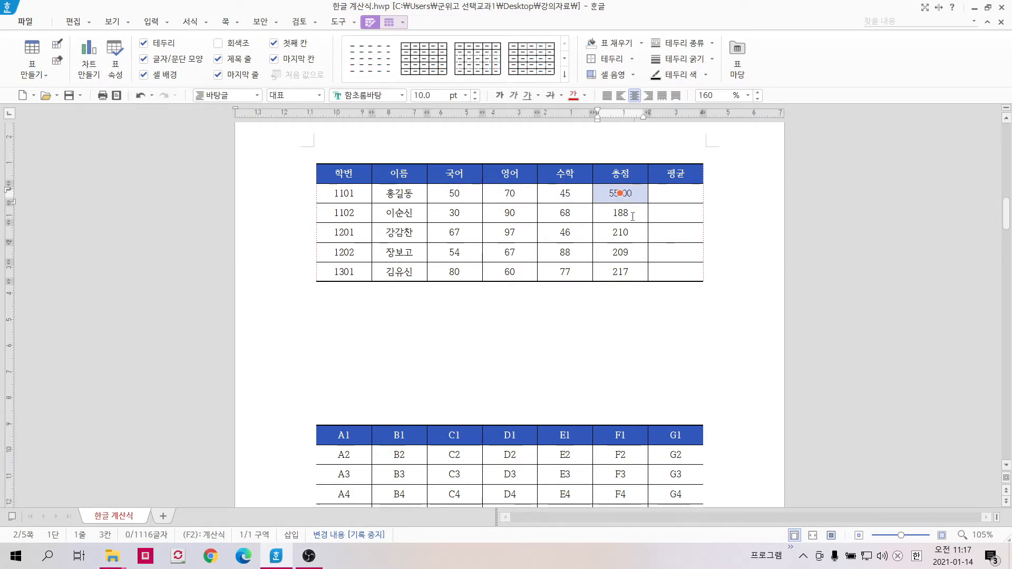
pyautogui.click(635, 309)
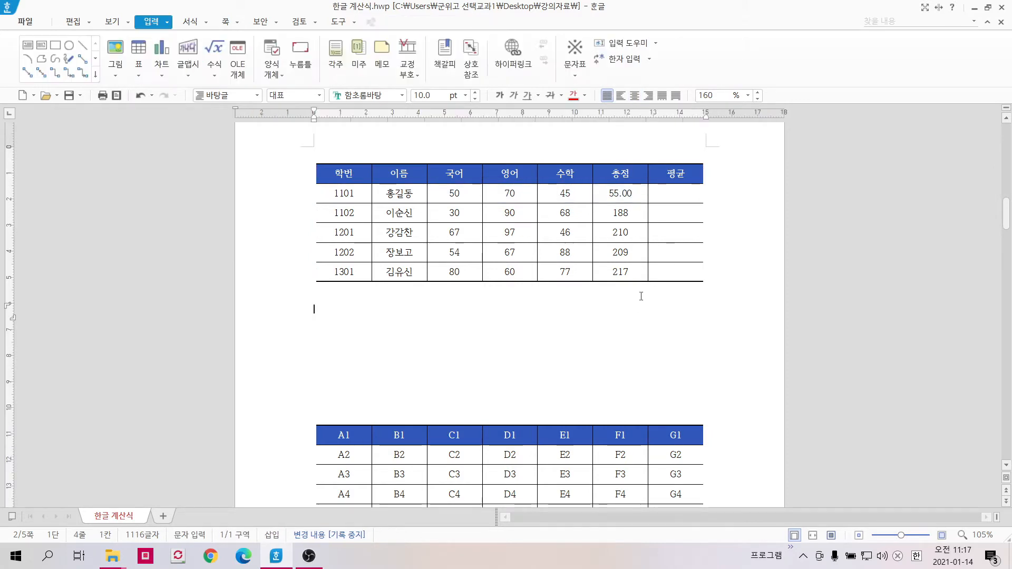
pyautogui.click(675, 194)
pyautogui.moveTo(480, 196); pyautogui.dragTo(584, 199)
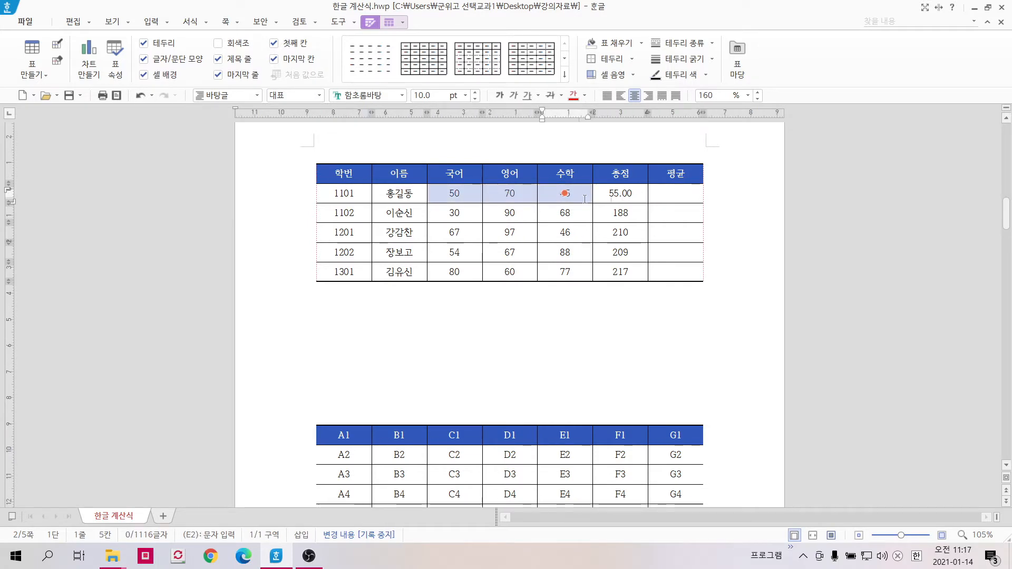
pyautogui.click(675, 199)
pyautogui.press('Escape')
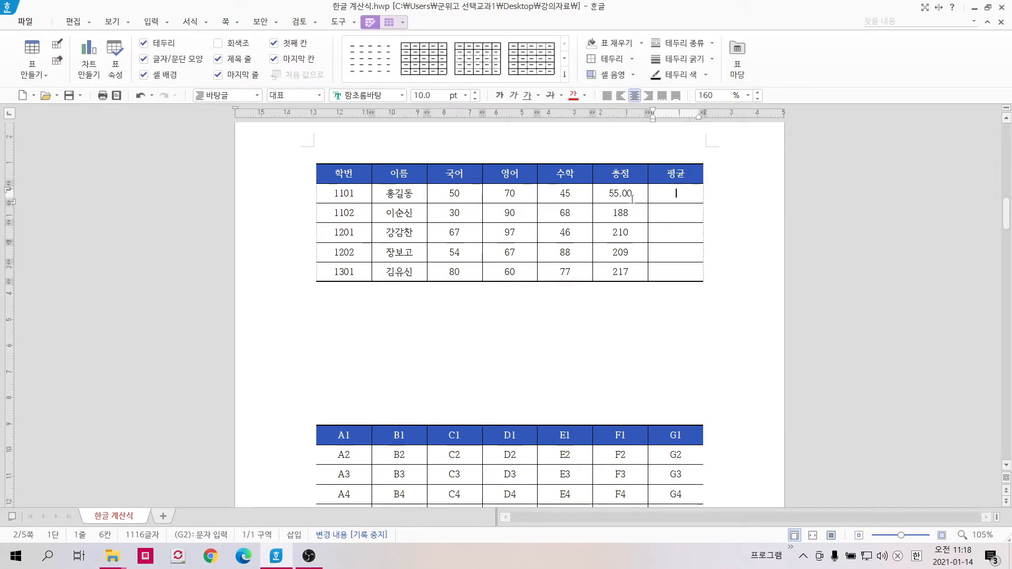
# - Clear the contents of all five 총점 cells in the score table
pyautogui.moveTo(631, 197); pyautogui.dragTo(637, 273)
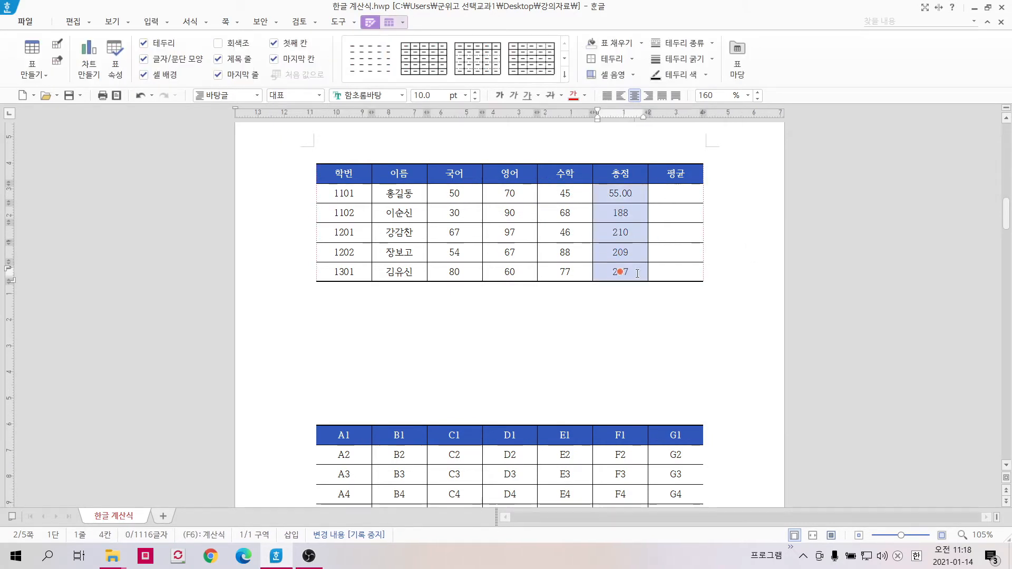
pyautogui.press('Delete')
pyautogui.click(628, 310)
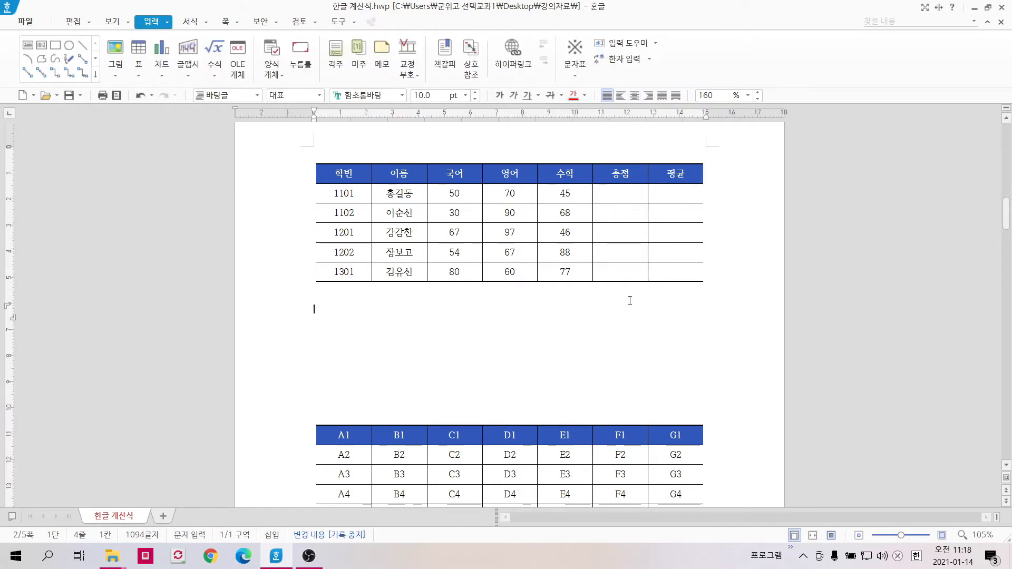
pyautogui.click(679, 212)
pyautogui.click(677, 232)
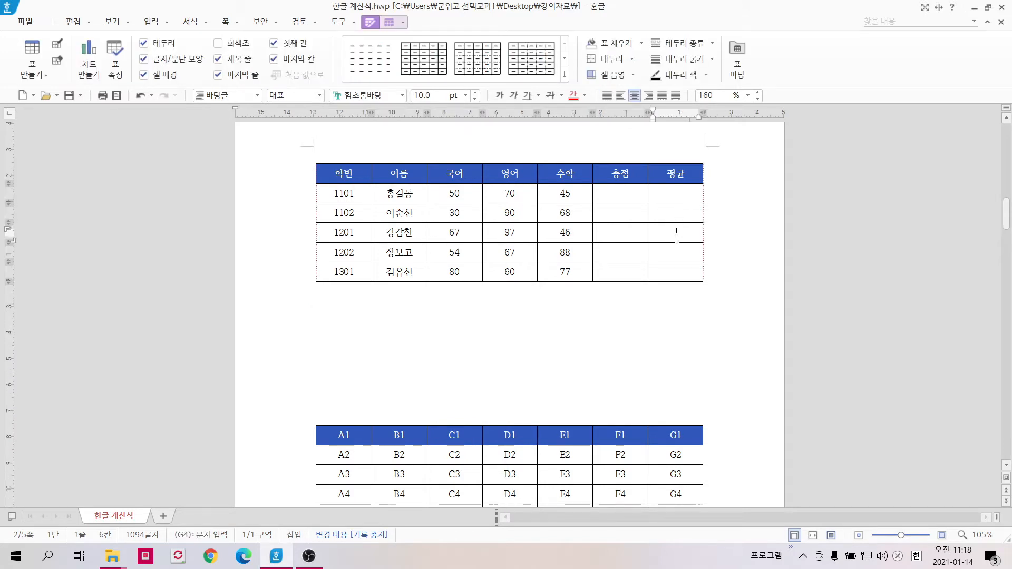
pyautogui.click(673, 260)
pyautogui.click(674, 269)
# - Examine the cell address table from A1 to G6 by column and row, checking cell D4's address in the status bar
pyautogui.scroll(-5, 645, 305)
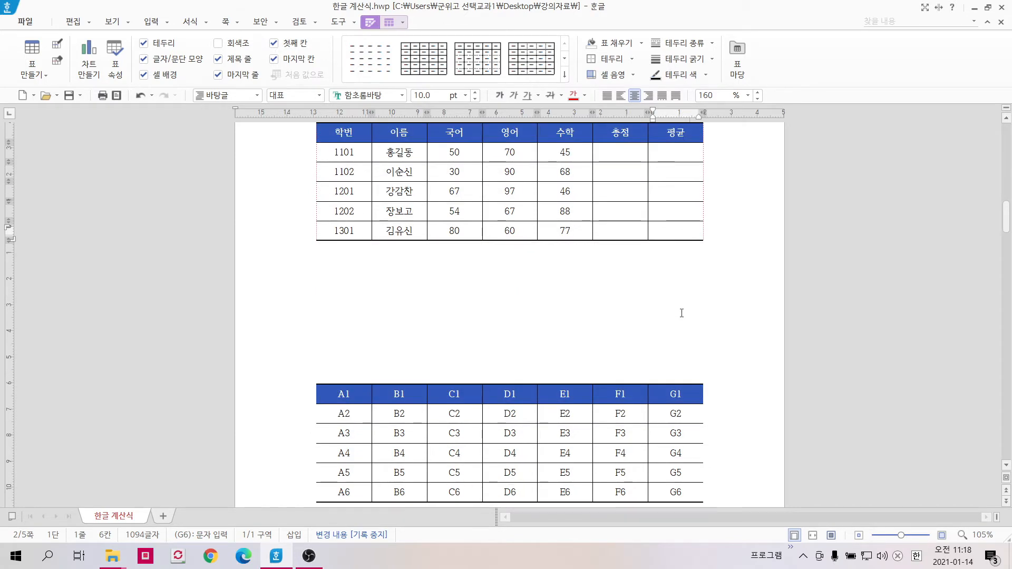
pyautogui.scroll(-1, 688, 326)
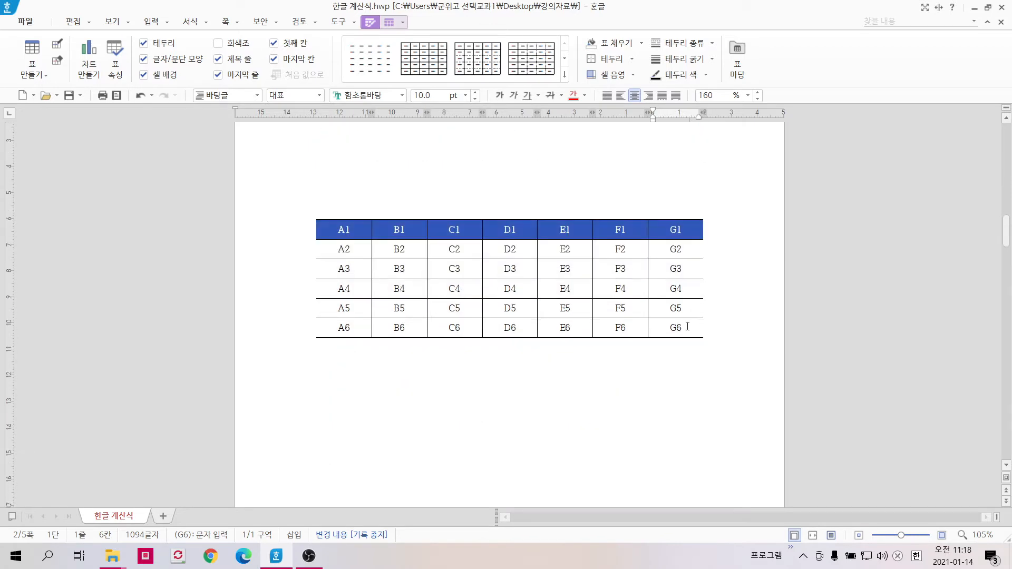
pyautogui.click(359, 235)
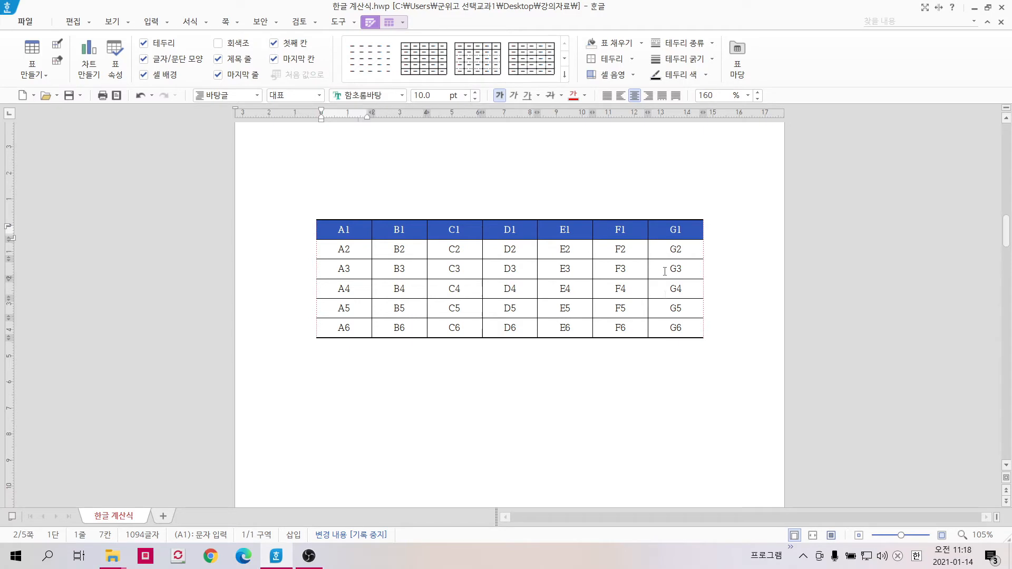
pyautogui.click(388, 348)
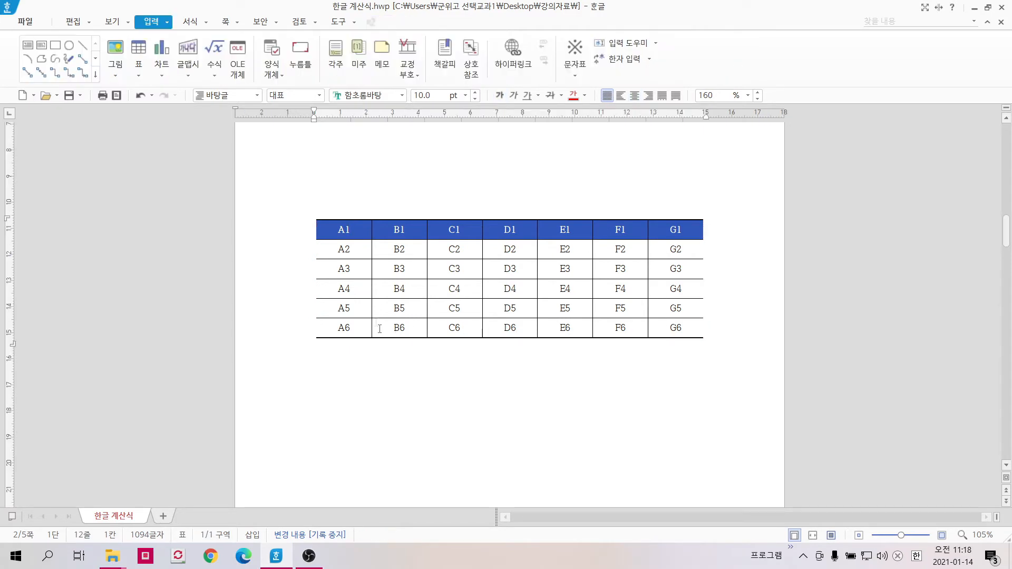
pyautogui.click(362, 233)
pyautogui.click(389, 233)
pyautogui.click(358, 234)
pyautogui.click(386, 234)
pyautogui.click(442, 233)
pyautogui.click(496, 233)
pyautogui.click(561, 233)
pyautogui.click(601, 233)
pyautogui.click(647, 233)
pyautogui.moveTo(328, 247); pyautogui.dragTo(620, 249)
pyautogui.moveTo(358, 247); pyautogui.dragTo(349, 361)
pyautogui.click(517, 296)
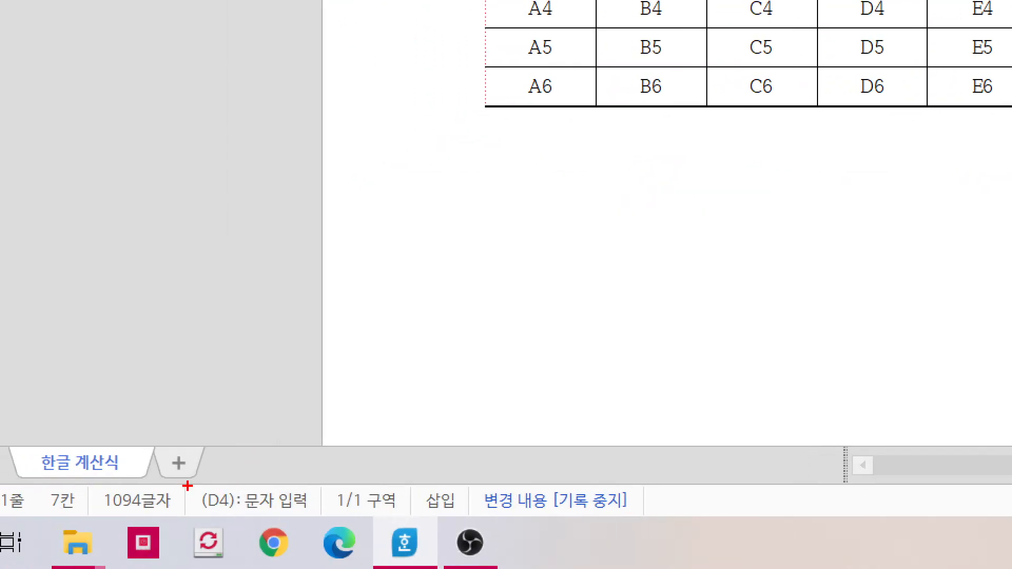
pyautogui.moveTo(196, 483); pyautogui.dragTo(241, 522)
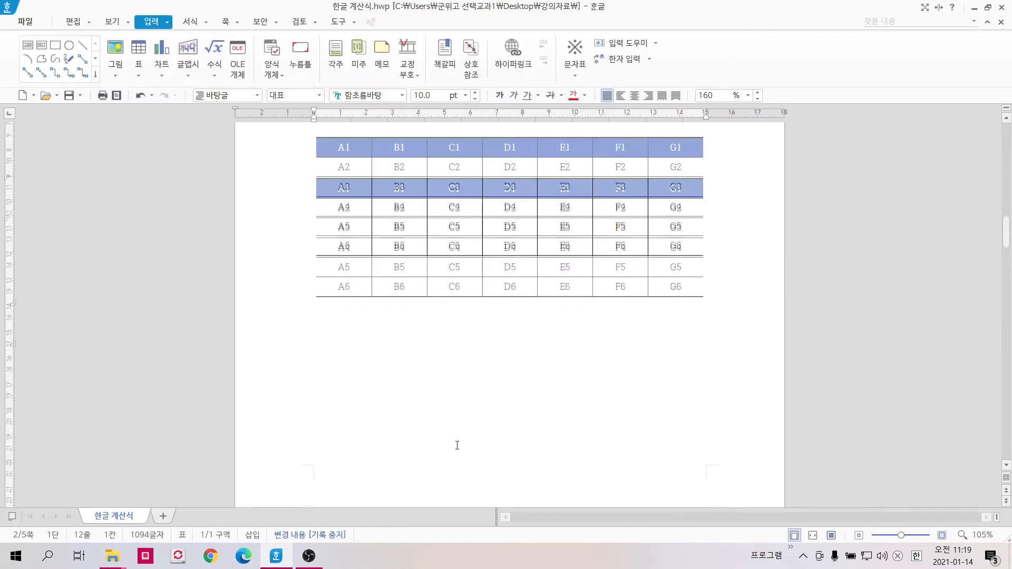
# - Compare the AVG formulas of the two rows in the example table's 평균 column
pyautogui.scroll(-10, 457, 446)
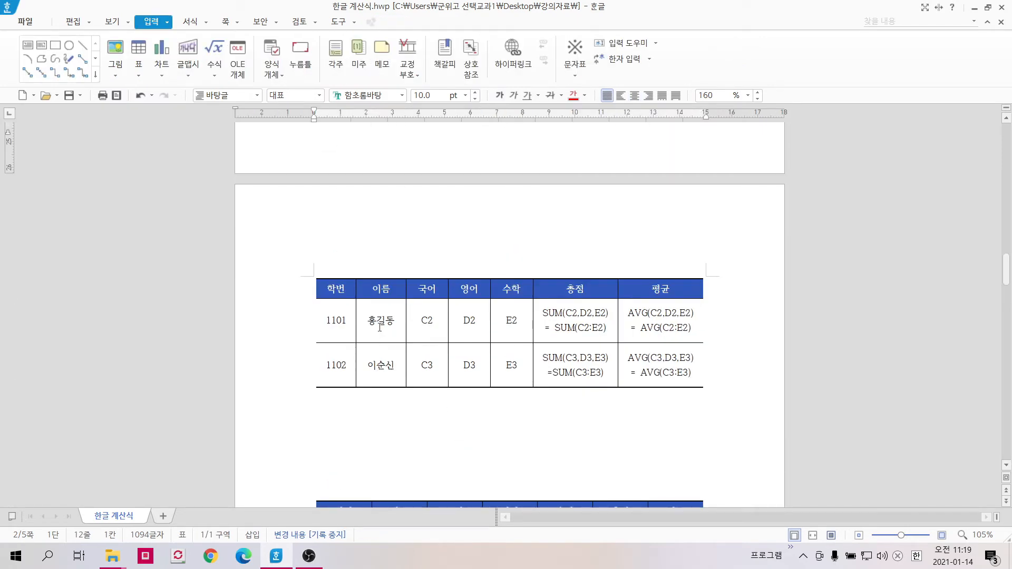
pyautogui.click(387, 363)
pyautogui.moveTo(629, 313); pyautogui.dragTo(694, 314)
pyautogui.moveTo(627, 361); pyautogui.dragTo(694, 362)
pyautogui.click(716, 365)
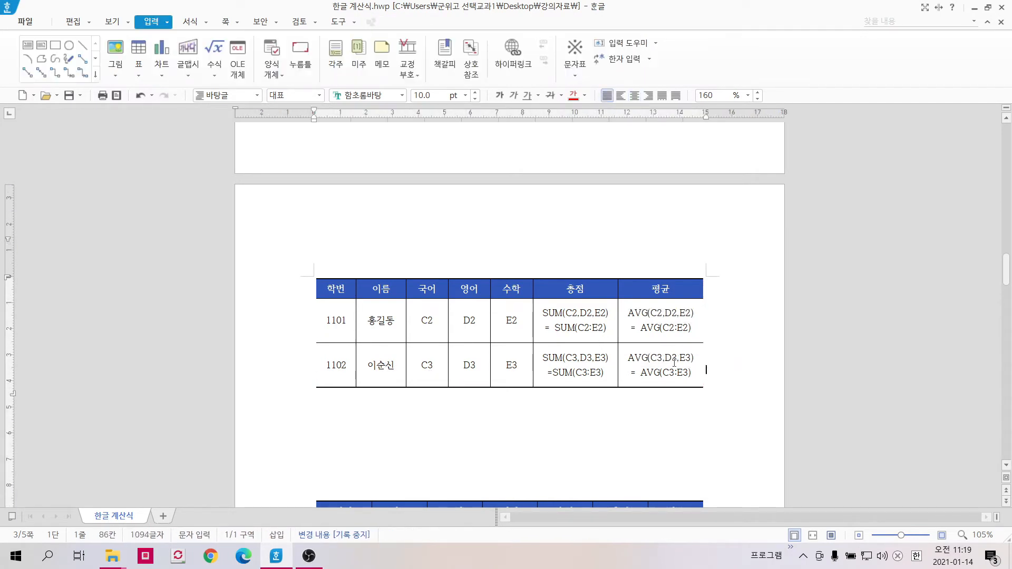
pyautogui.scroll(-1, 674, 362)
# - Look up the function name AVG from the first 평균 formula in the built-in dictionary
pyautogui.click(628, 272)
pyautogui.moveTo(629, 272); pyautogui.dragTo(647, 272)
pyautogui.press('Hangul_Hanja')
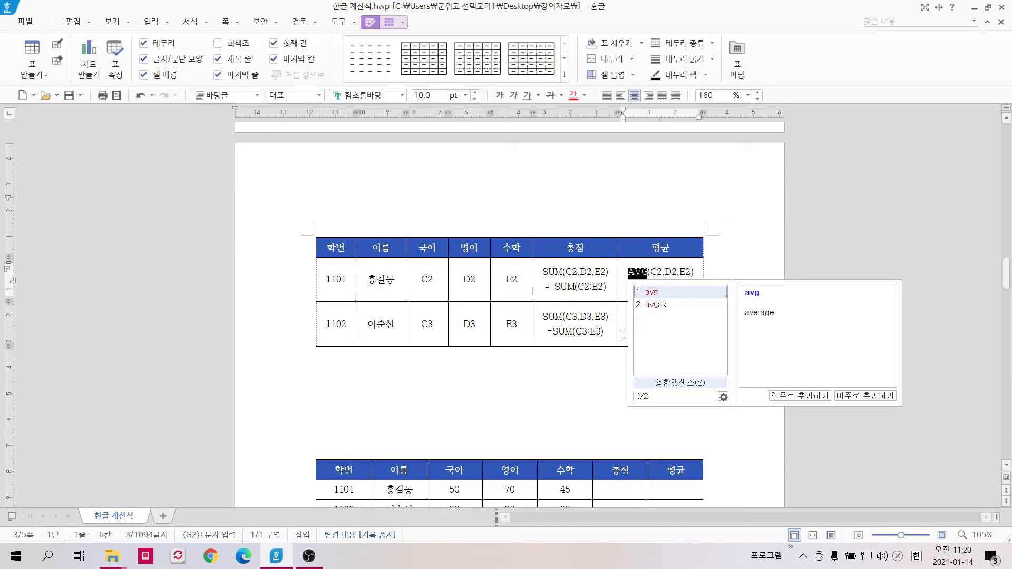
pyautogui.click(608, 371)
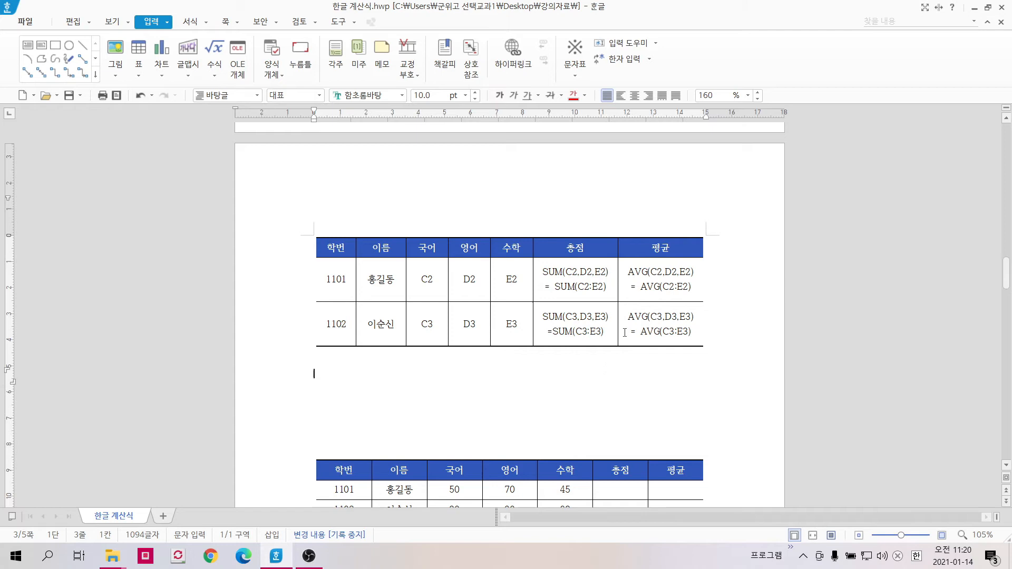
pyautogui.moveTo(628, 272); pyautogui.dragTo(646, 273)
pyautogui.press('Hangul_Hanja')
pyautogui.click(657, 272)
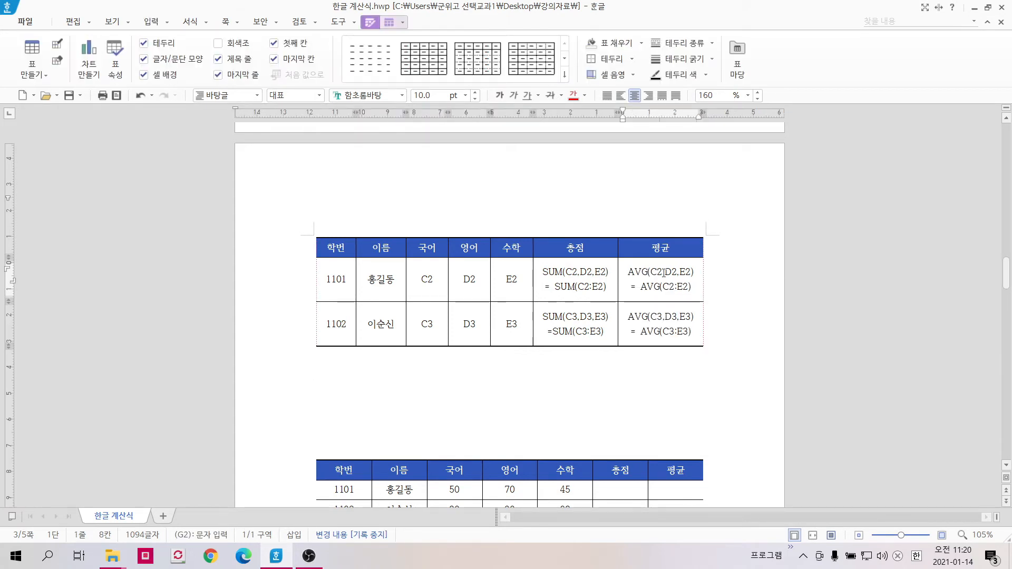
pyautogui.press('End')
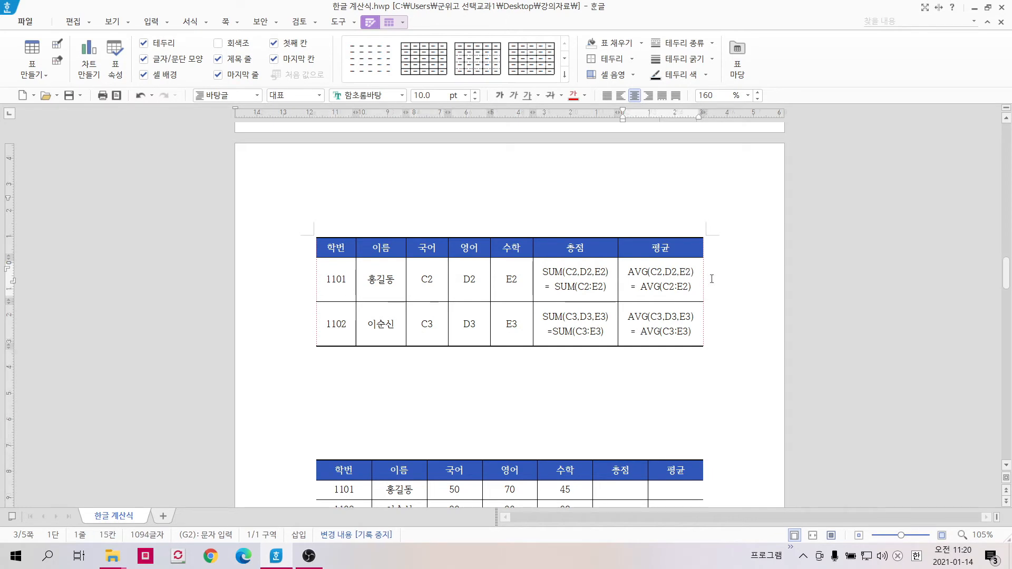
pyautogui.click(712, 279)
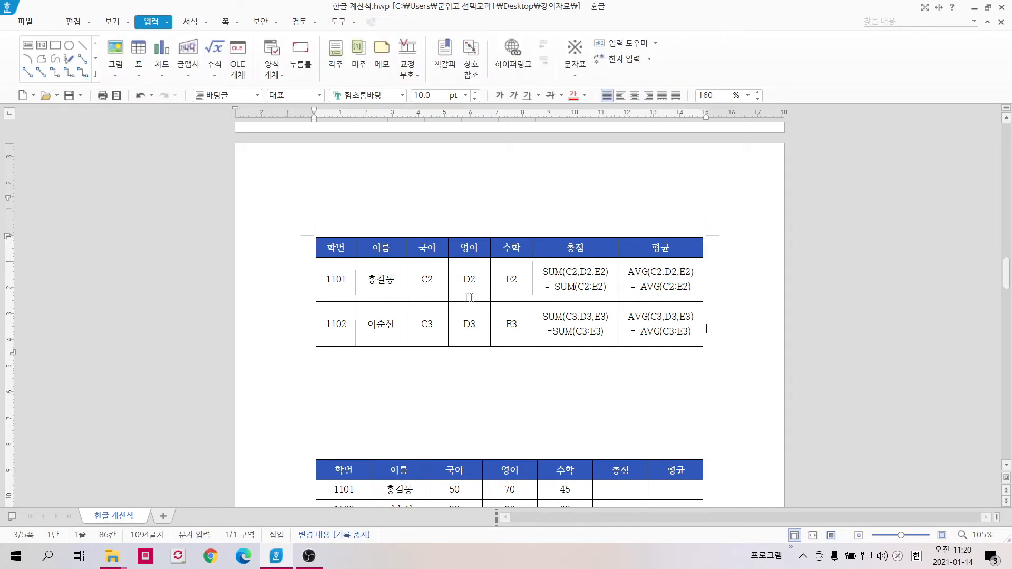
# - Match the example cells C2, D2 and E2 with the comma-separated references in AVG(C2,D2,E2)
pyautogui.click(429, 268)
pyautogui.click(436, 287)
pyautogui.click(477, 280)
pyautogui.click(518, 279)
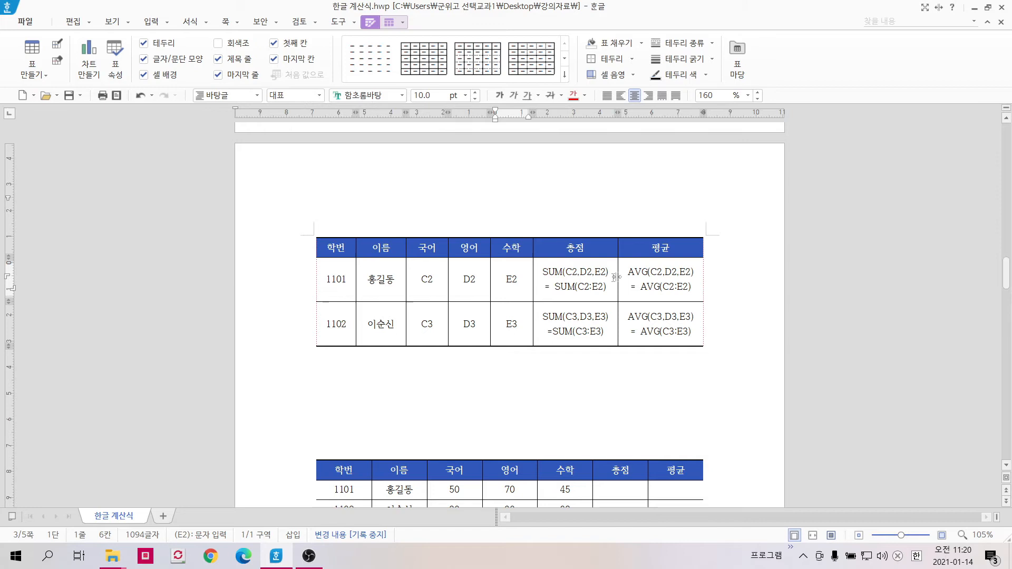
pyautogui.moveTo(629, 271); pyautogui.dragTo(647, 272)
pyautogui.click(667, 274)
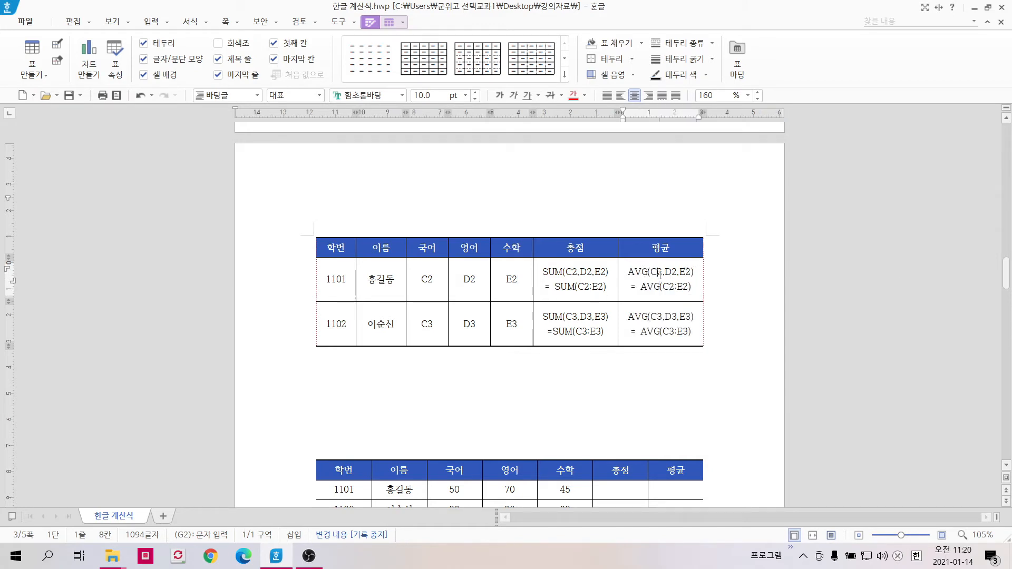
pyautogui.click(663, 274)
pyautogui.press('Right')
pyautogui.press('Right')
pyautogui.press('Right')
pyautogui.click(694, 273)
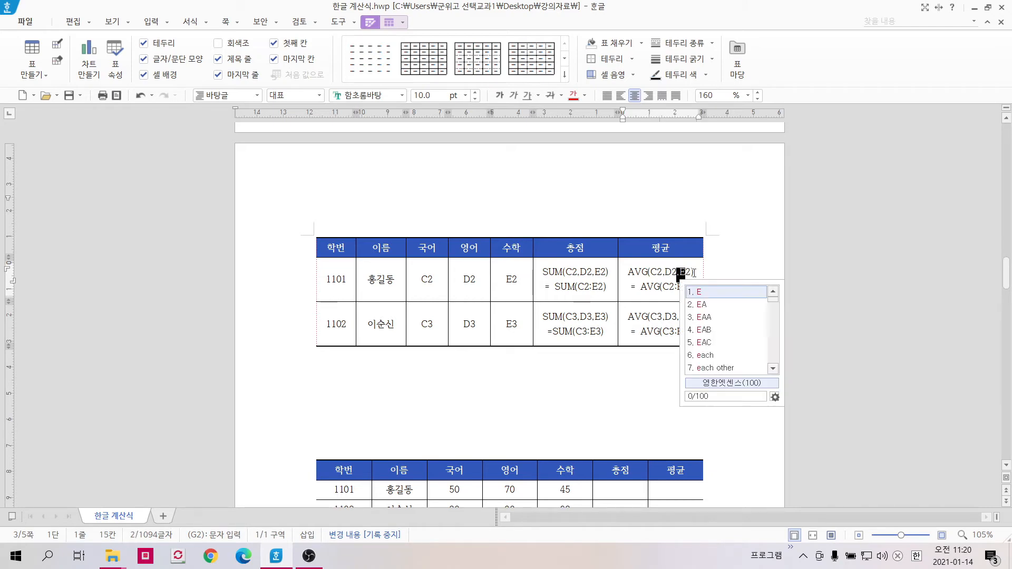
pyautogui.scroll(-1, 693, 273)
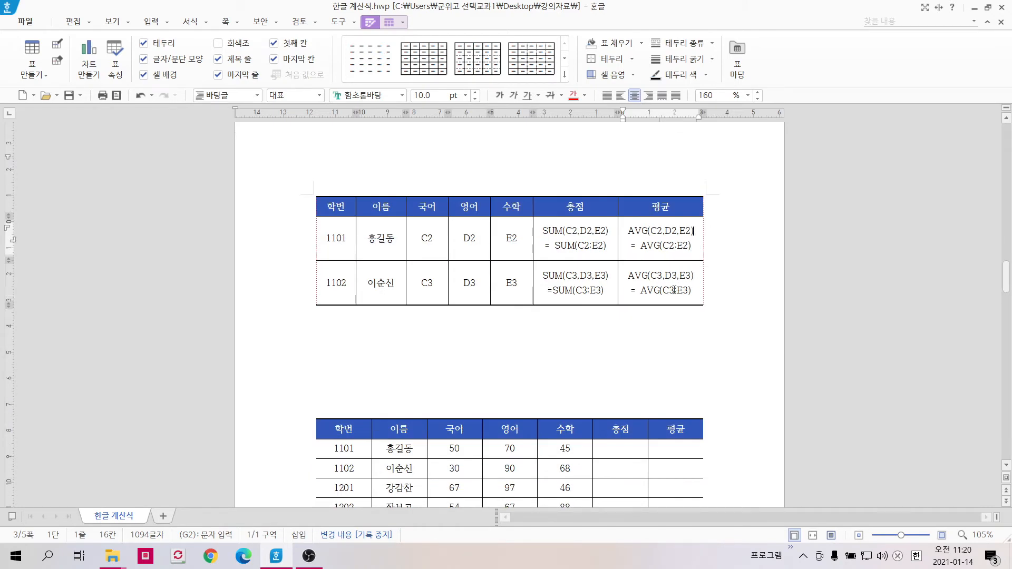
# - Examine how the range form AVG(C2:E2) covers the example row's cells from C2 through E2
pyautogui.moveTo(435, 238); pyautogui.dragTo(524, 237)
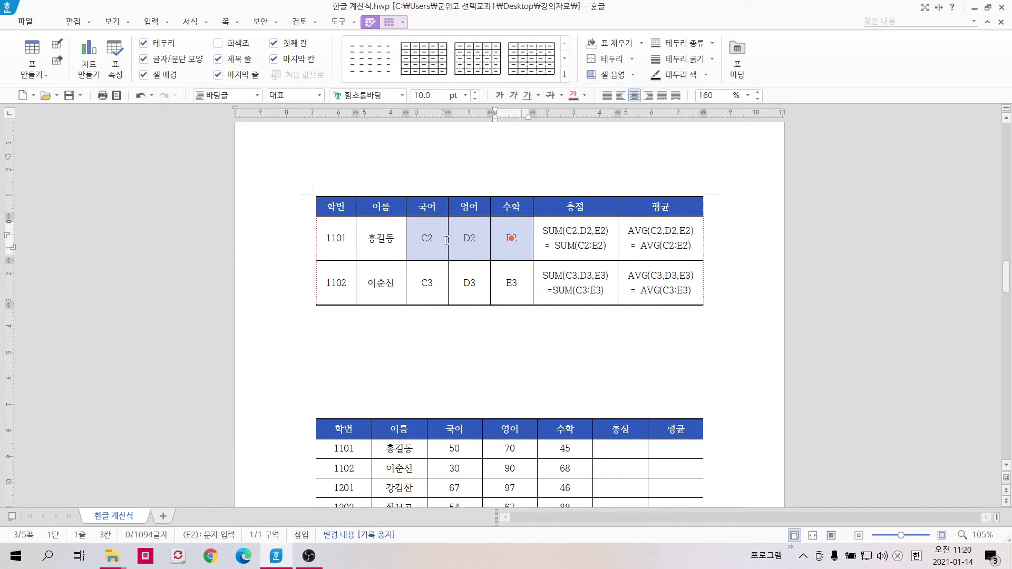
pyautogui.click(427, 238)
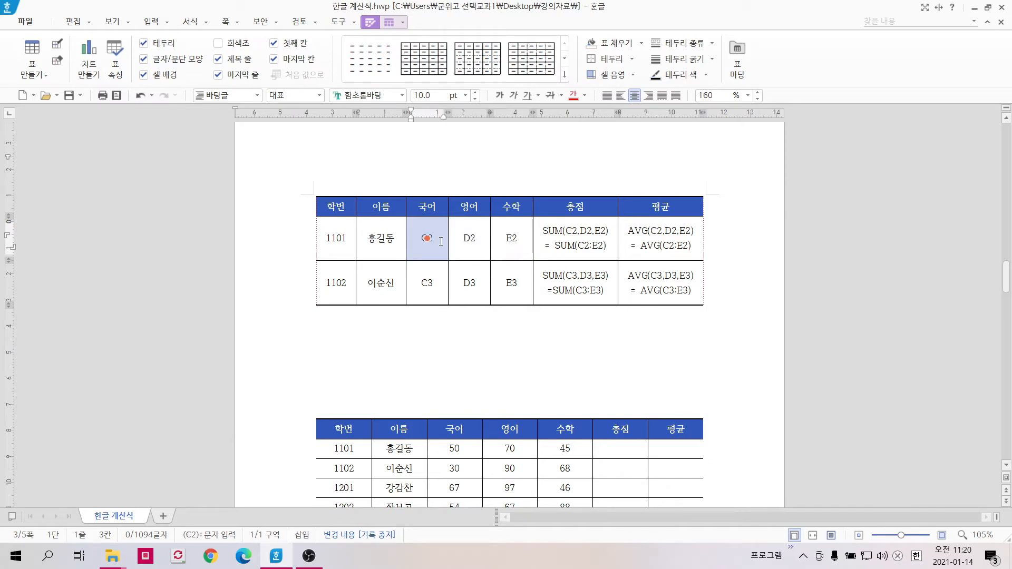
pyautogui.click(511, 238)
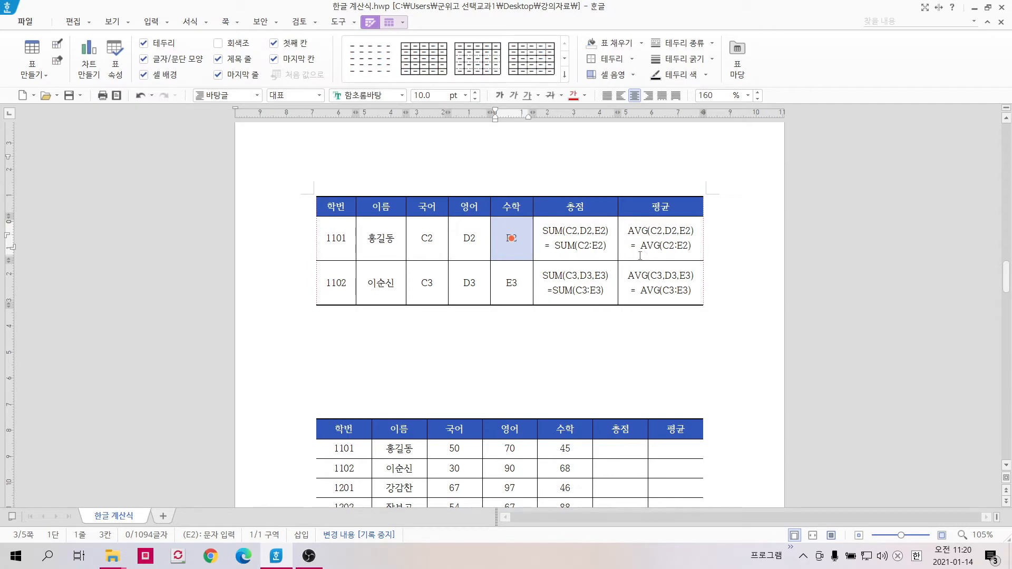
pyautogui.click(673, 251)
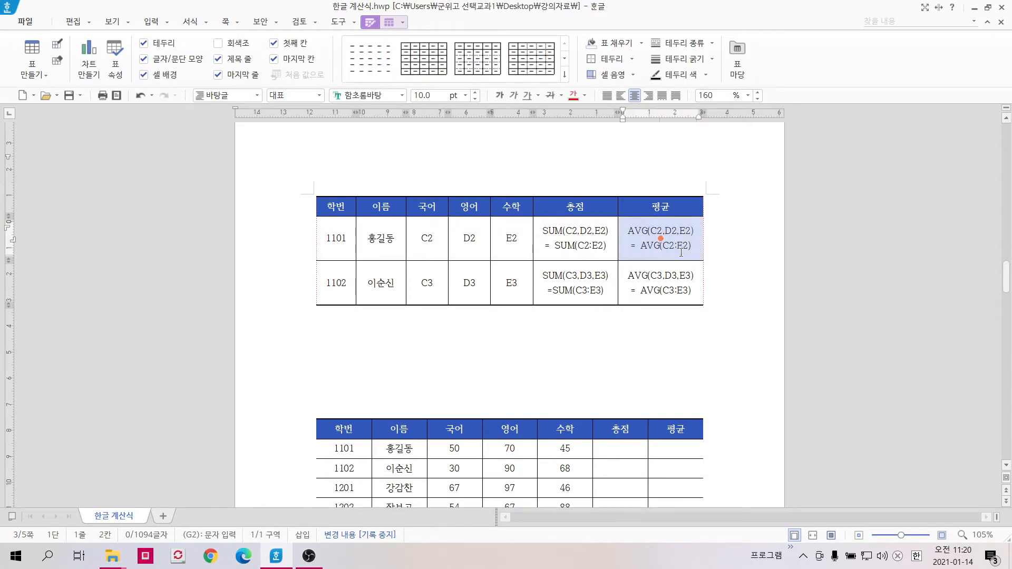
pyautogui.click(677, 247)
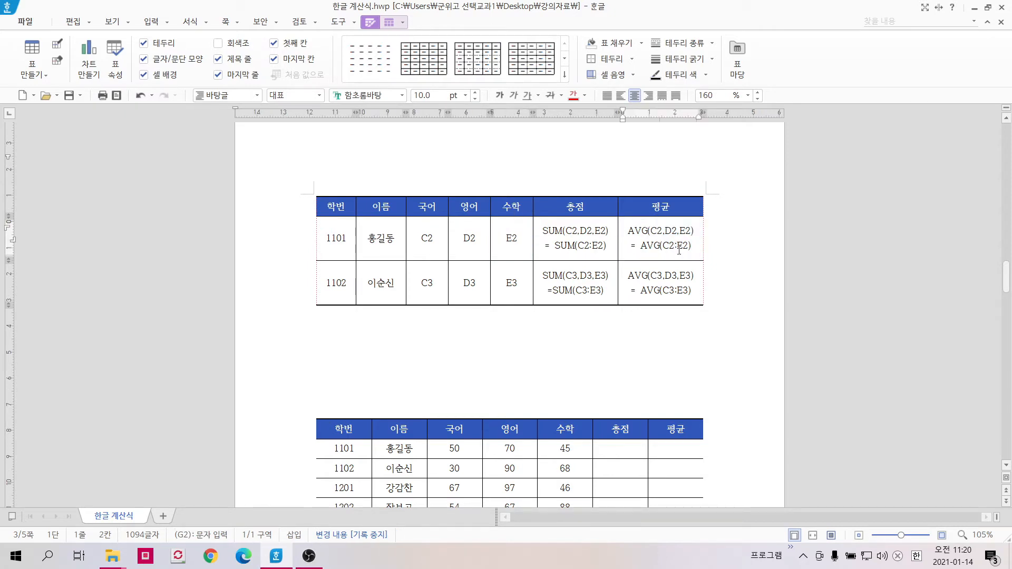
pyautogui.click(712, 270)
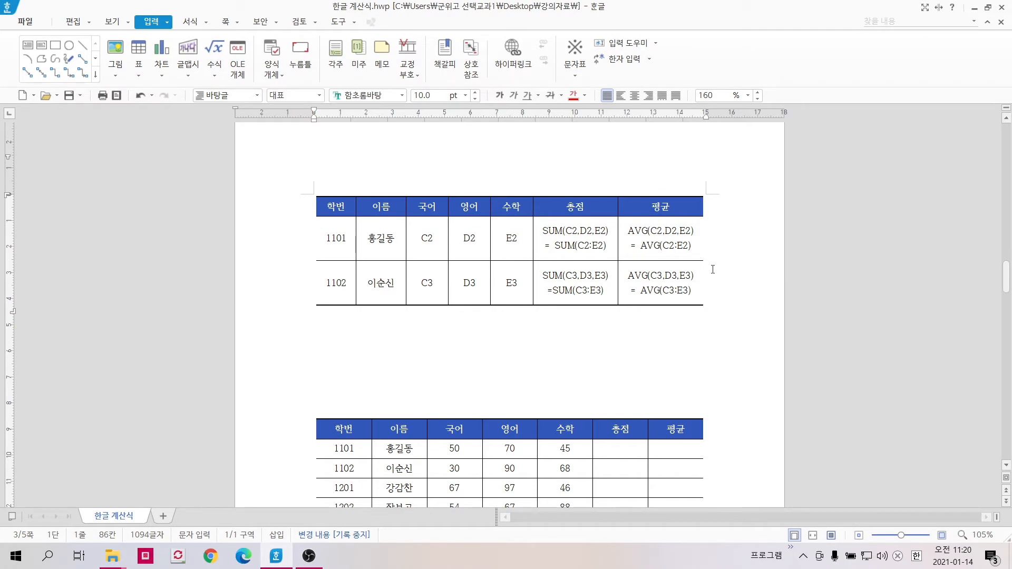
# - Enter the formula AVG(C2:E2) for the first student's 평균 cell in the score table below the example
pyautogui.scroll(-5, 712, 269)
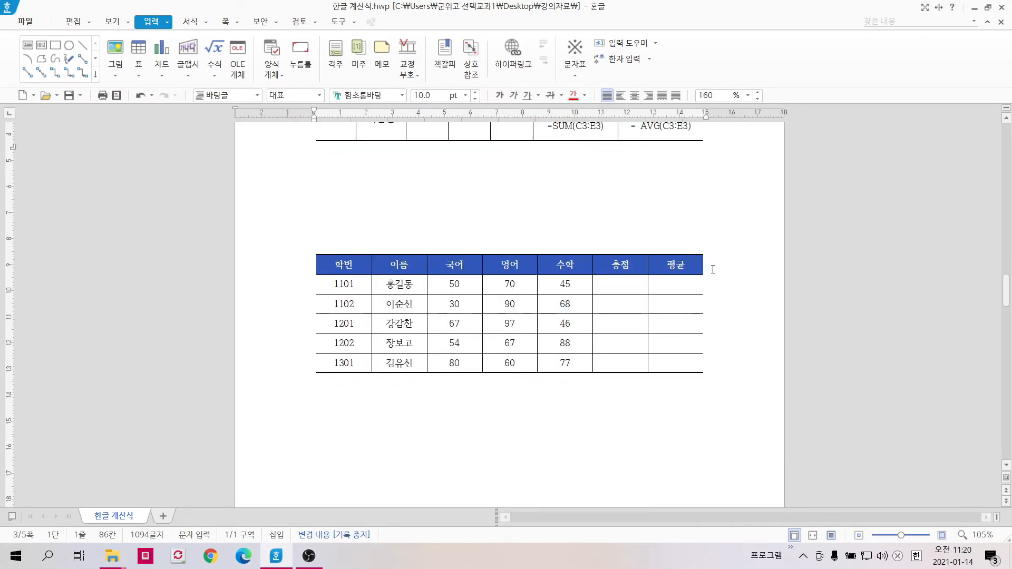
pyautogui.click(662, 247)
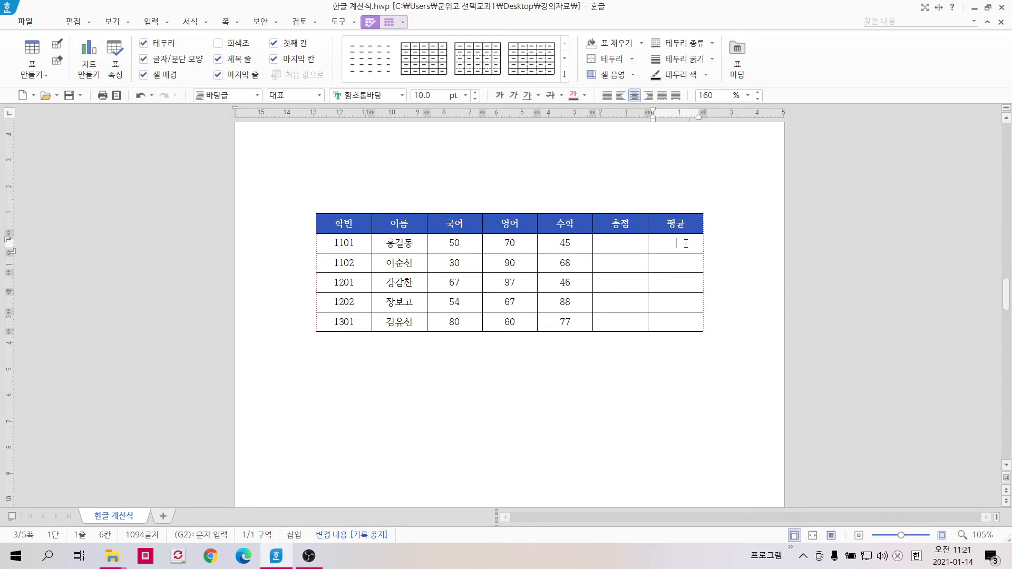
pyautogui.rightClick(686, 243)
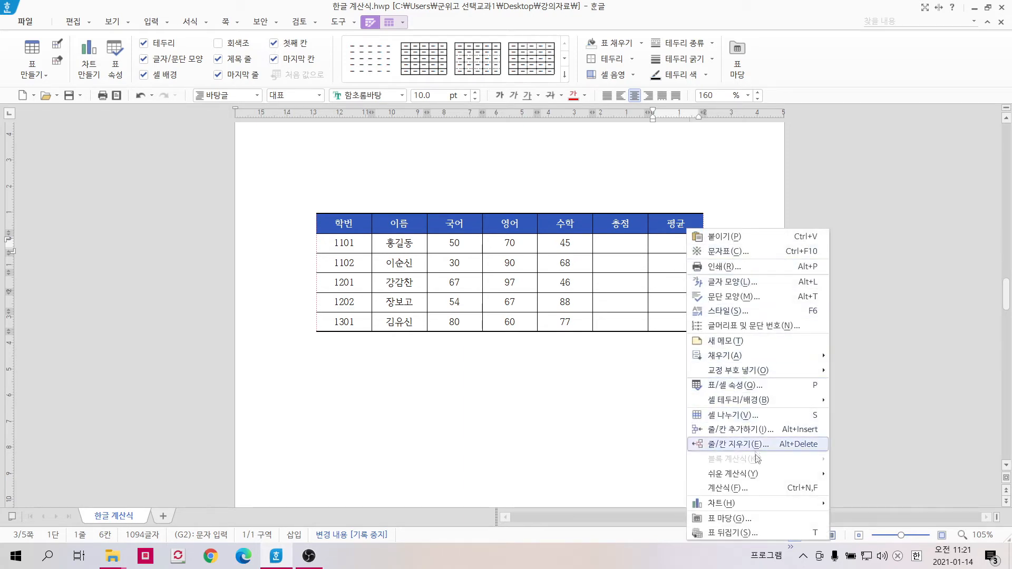
pyautogui.click(761, 491)
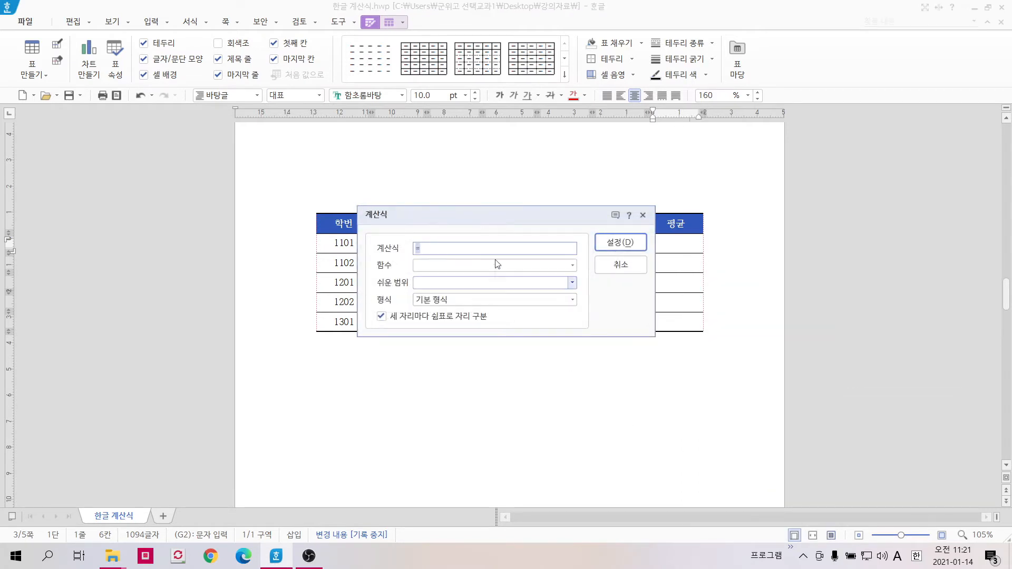
pyautogui.moveTo(490, 219); pyautogui.dragTo(493, 350)
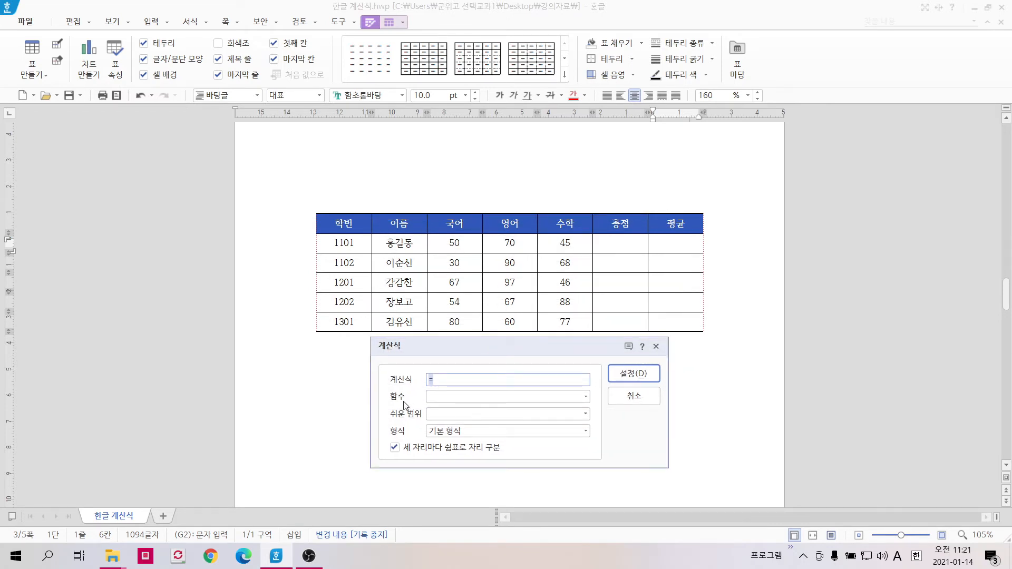
pyautogui.click(579, 400)
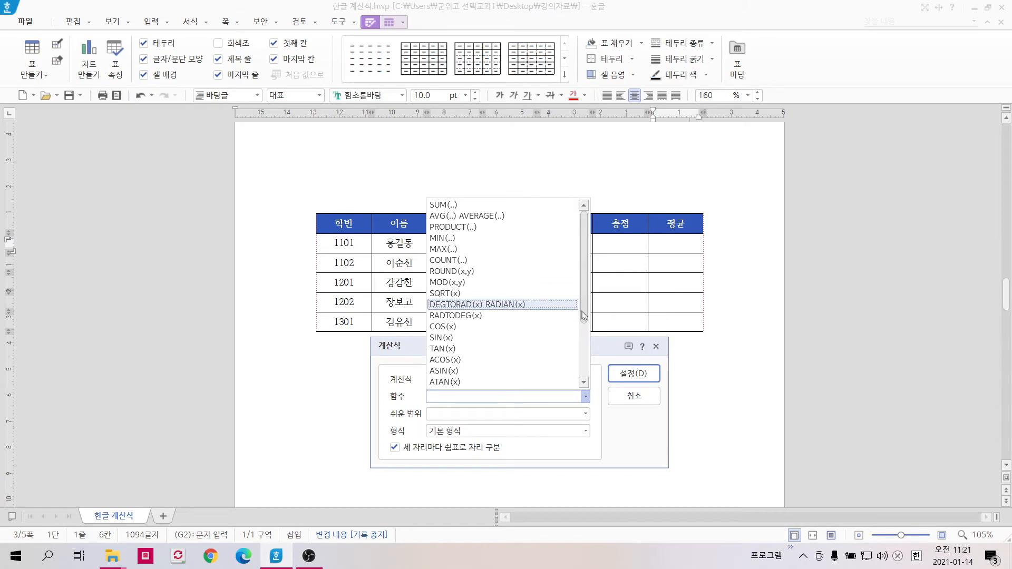
pyautogui.click(582, 373)
pyautogui.scroll(3, 538, 285)
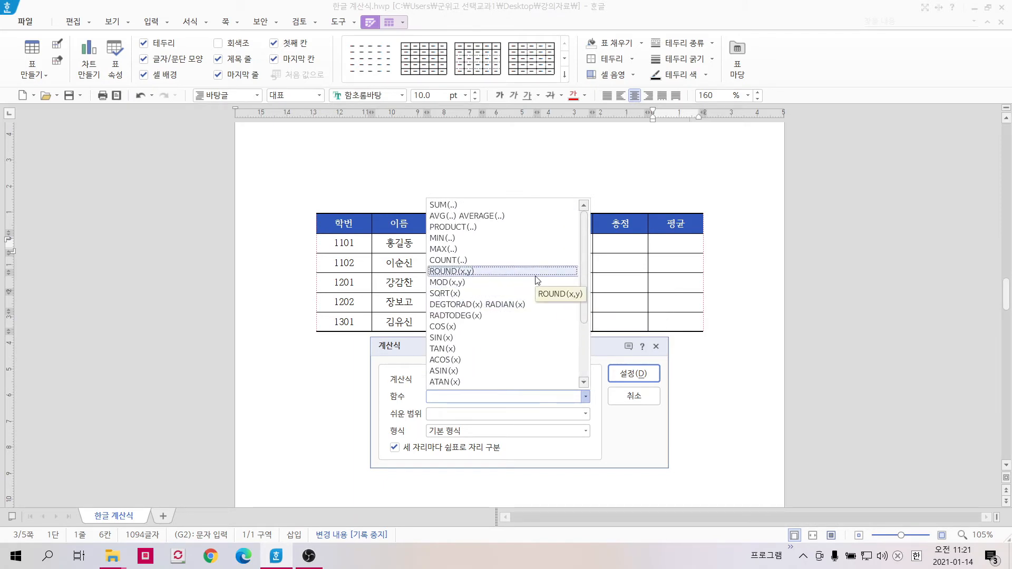
pyautogui.click(500, 220)
pyautogui.click(449, 379)
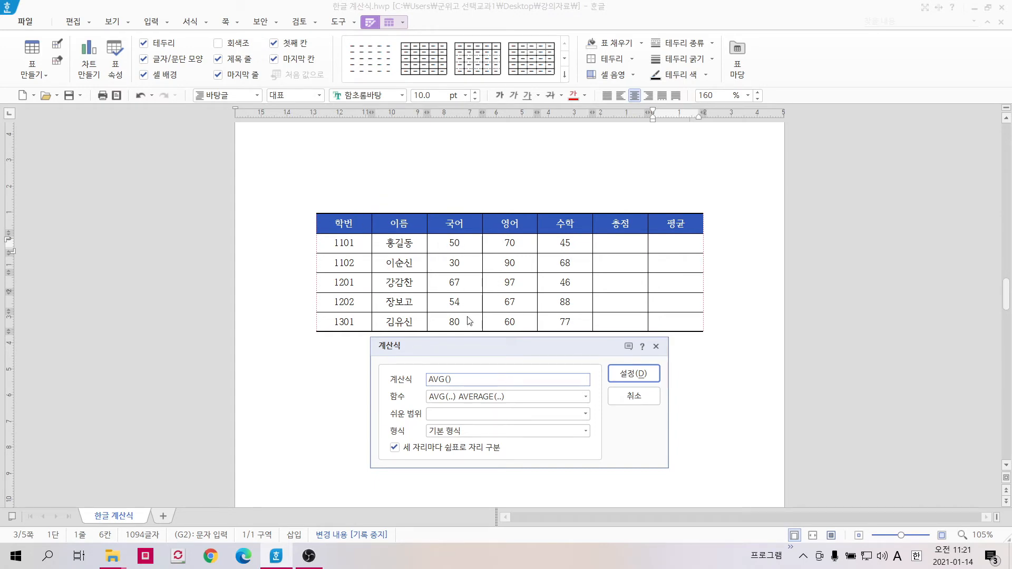
pyautogui.write('C2:')
pyautogui.write('E2')
# - Set the formula's number format to 소수점 이하 한 자리 and insert the average into the cell
pyautogui.moveTo(491, 344); pyautogui.dragTo(497, 247)
pyautogui.click(526, 337)
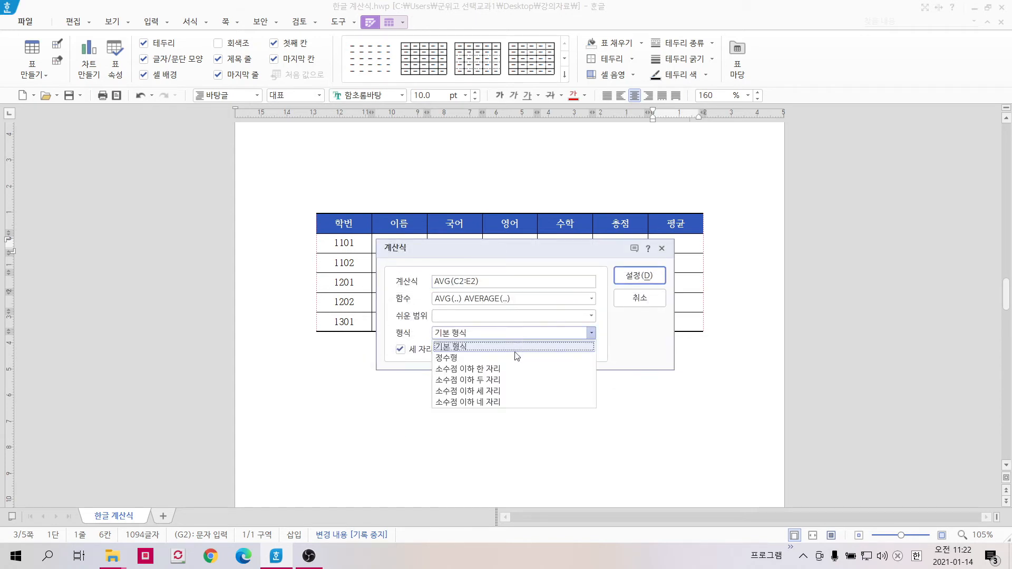
pyautogui.click(513, 369)
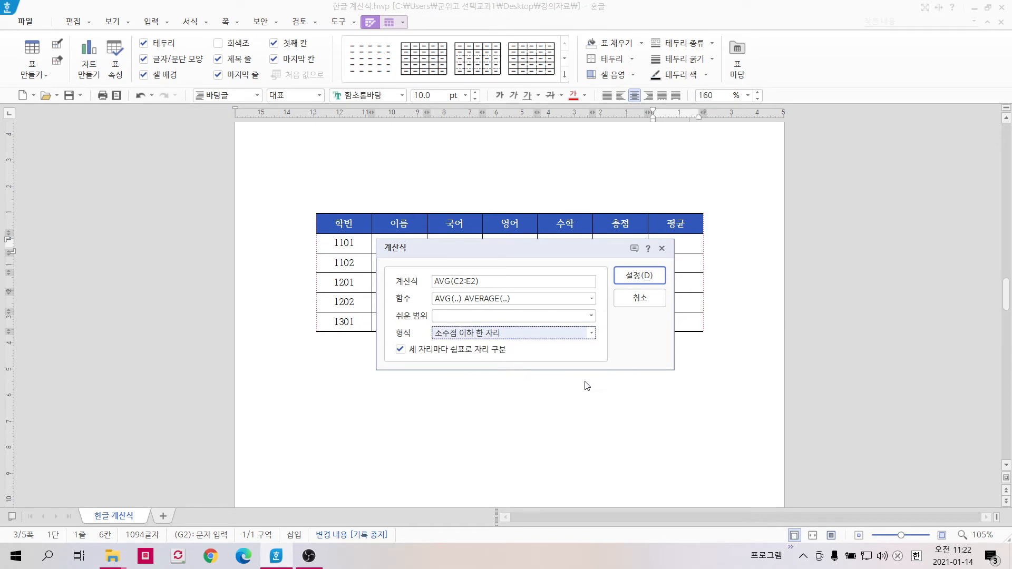
pyautogui.click(640, 278)
pyautogui.click(405, 263)
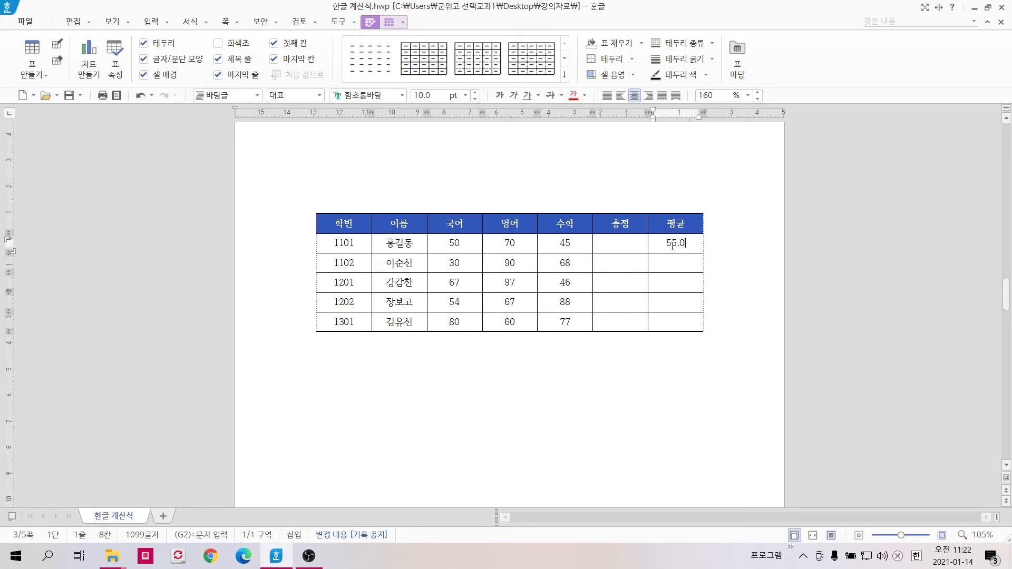
# - Copy the first row's 평균 result and paste it into the 평균 cells of the remaining four rows
pyautogui.doubleClick(673, 244)
pyautogui.rightClick(673, 249)
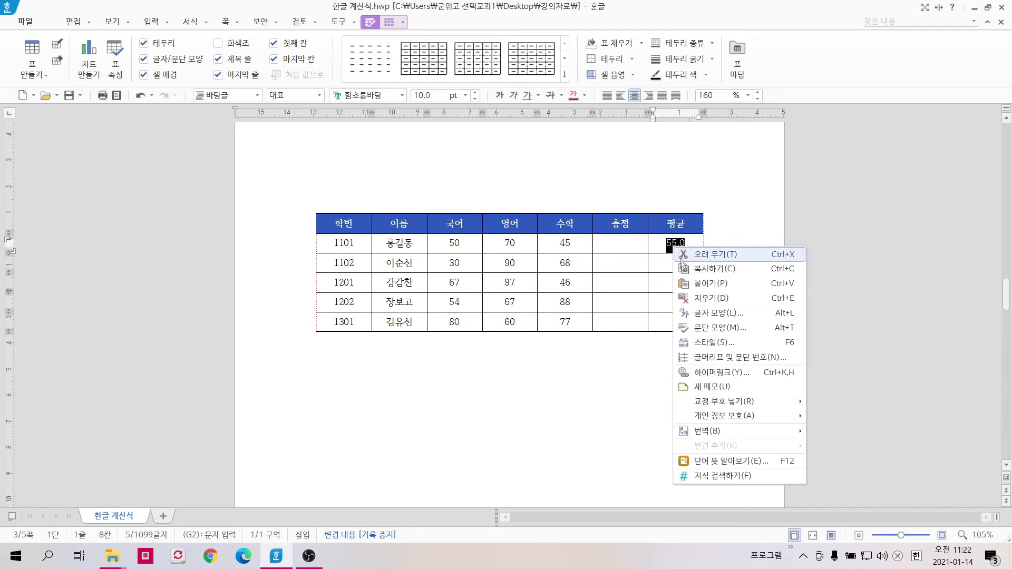
pyautogui.click(701, 266)
pyautogui.click(654, 356)
pyautogui.moveTo(668, 263); pyautogui.dragTo(663, 331)
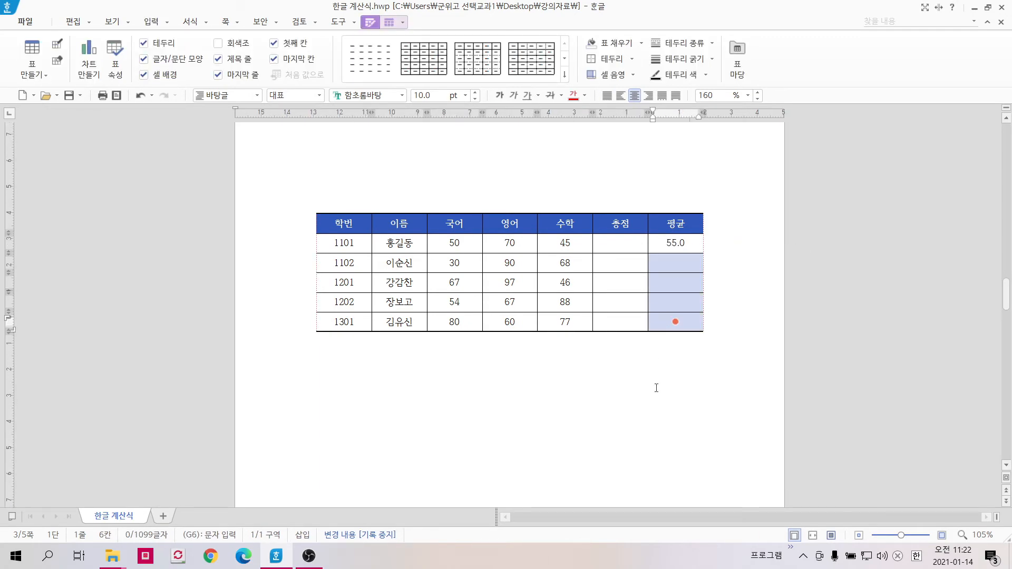
pyautogui.hotkey('ctrl', 'v')
pyautogui.click(656, 368)
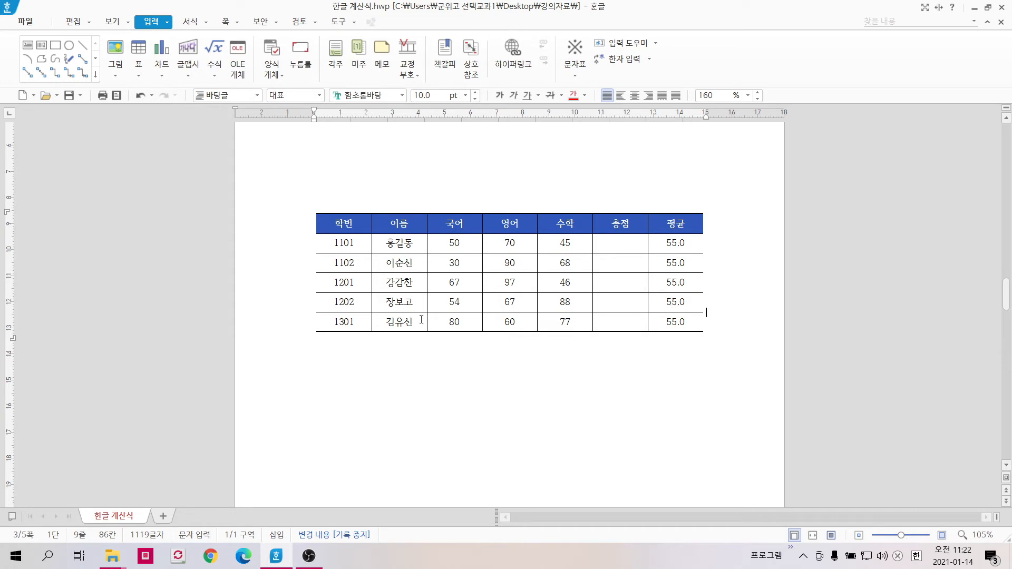
# - Check the second row's pasted average against the 절대참조 definition on the next page
pyautogui.click(661, 265)
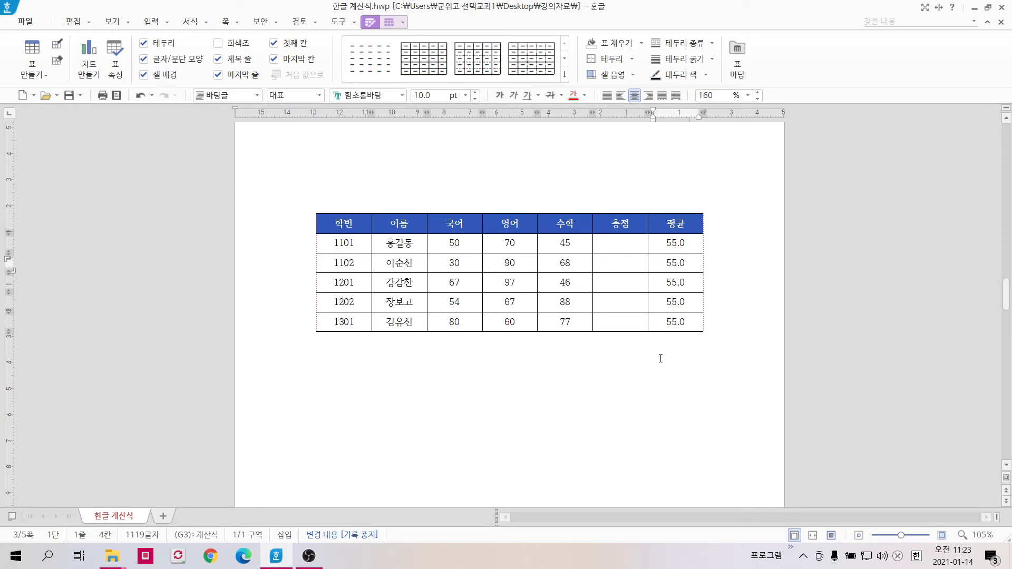
pyautogui.scroll(-10, 660, 358)
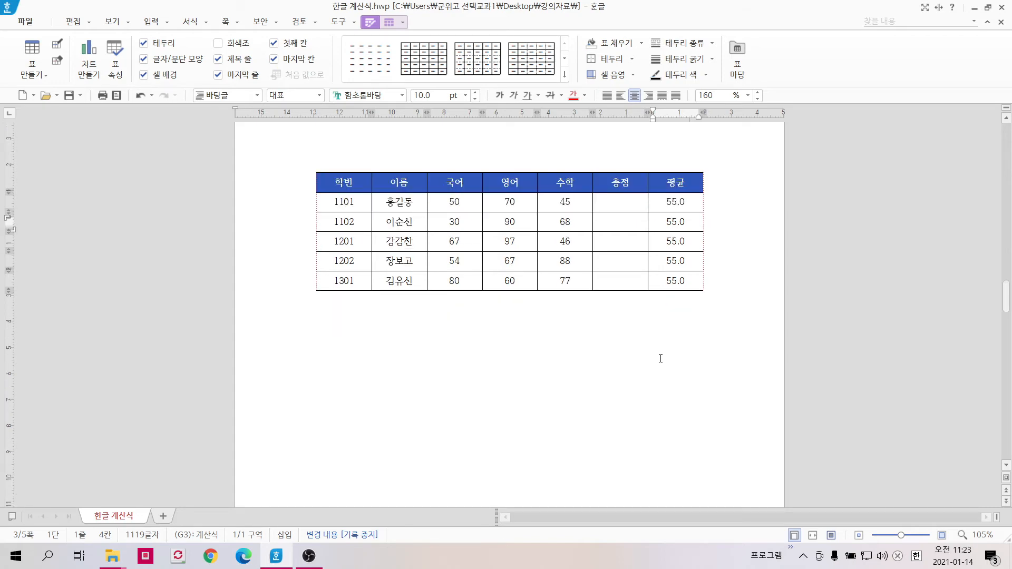
pyautogui.scroll(-5, 661, 355)
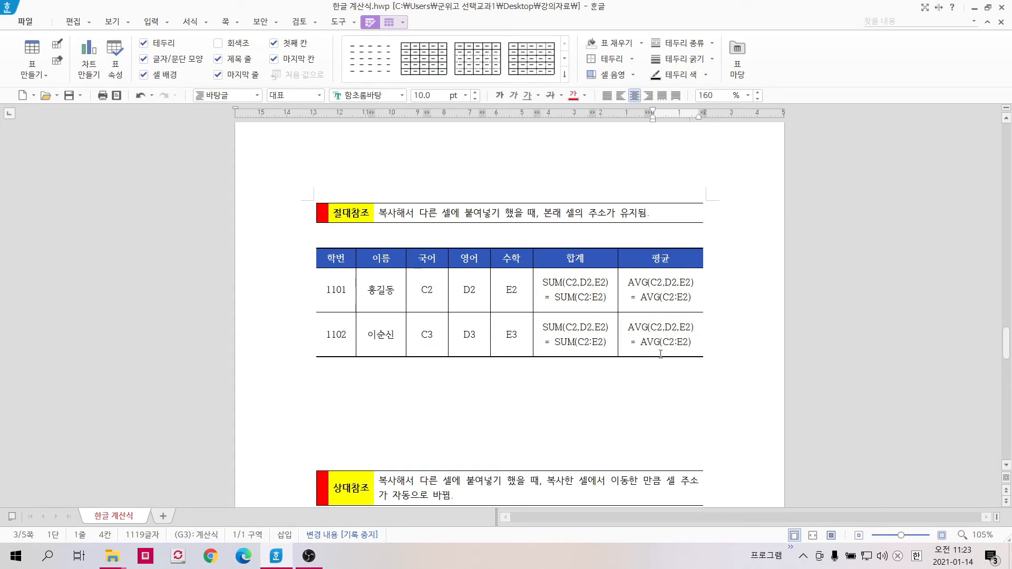
pyautogui.scroll(-1, 660, 353)
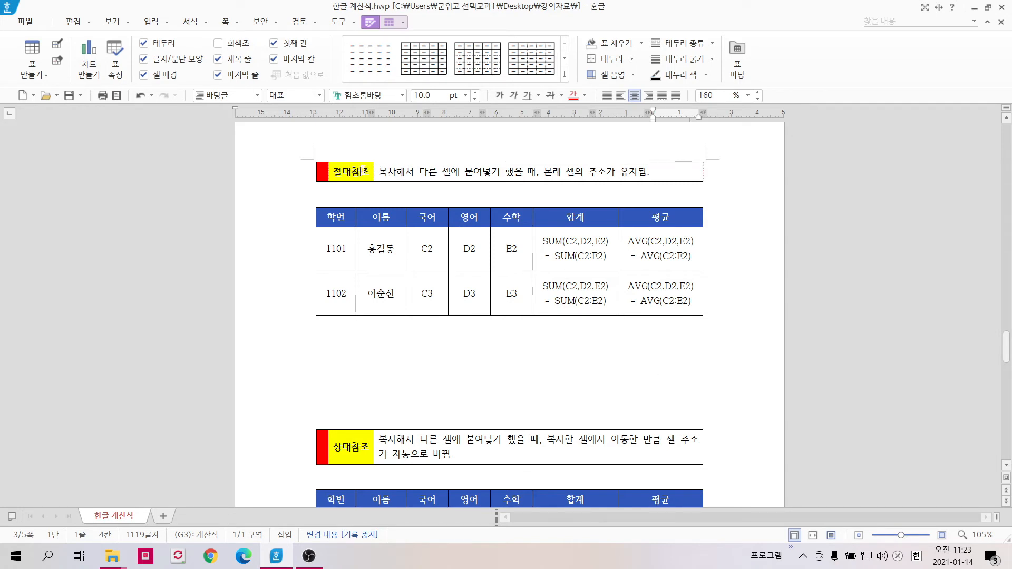
pyautogui.click(382, 170)
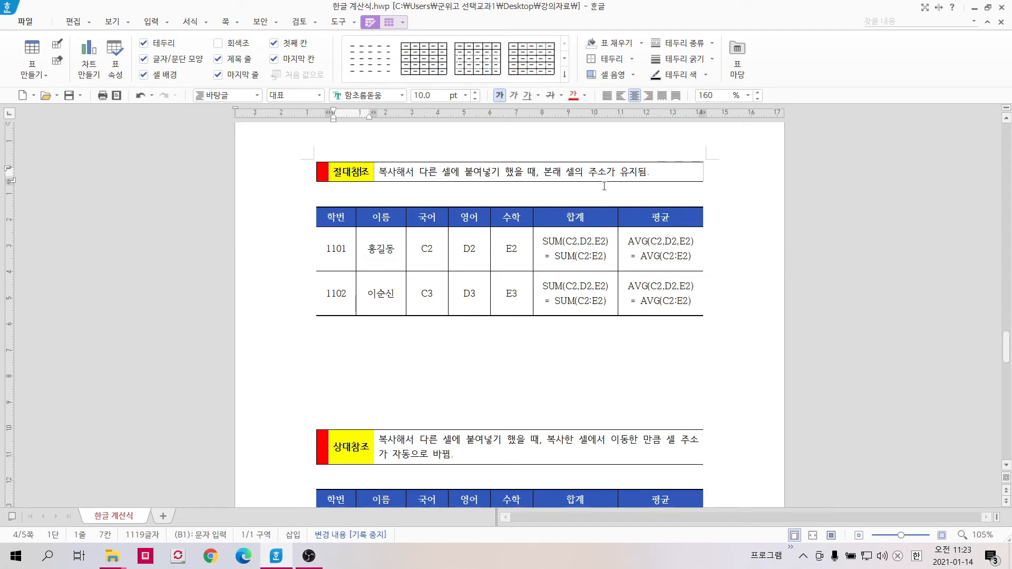
pyautogui.click(390, 248)
# - Compare the AVG formulas and their cell ranges in the two rows of the 절대참조 example table
pyautogui.click(632, 241)
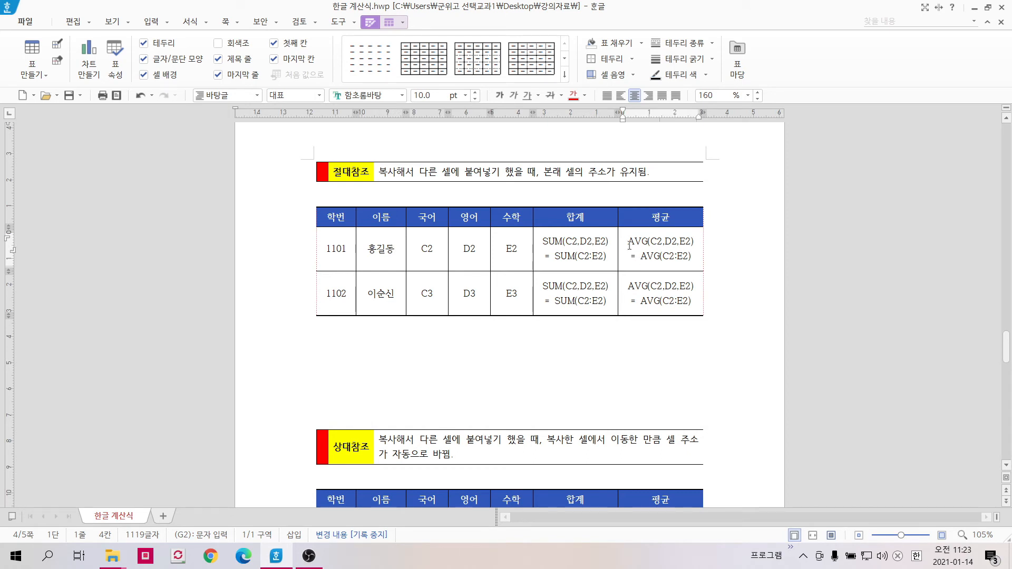
pyautogui.moveTo(640, 258); pyautogui.dragTo(659, 258)
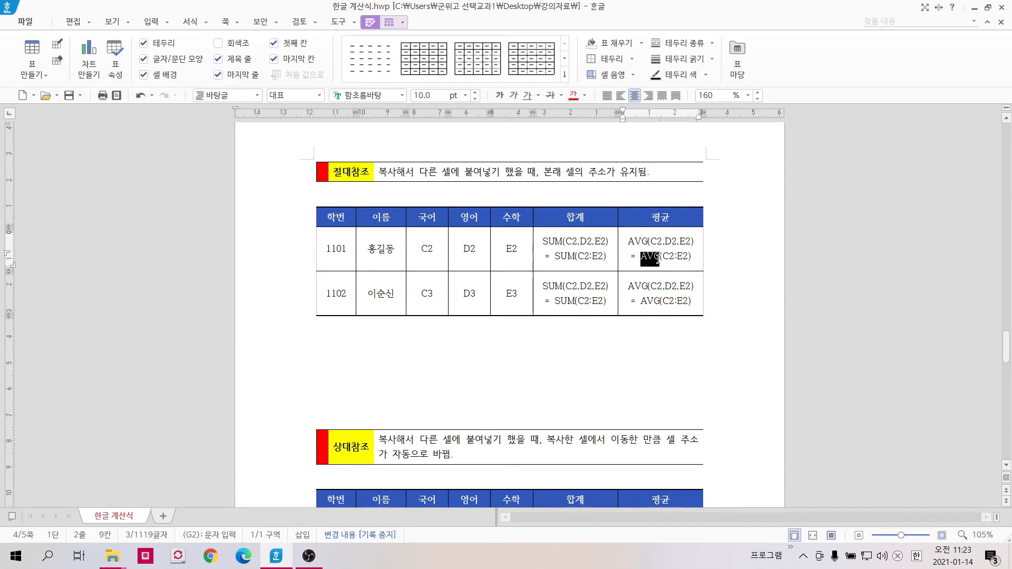
pyautogui.click(684, 257)
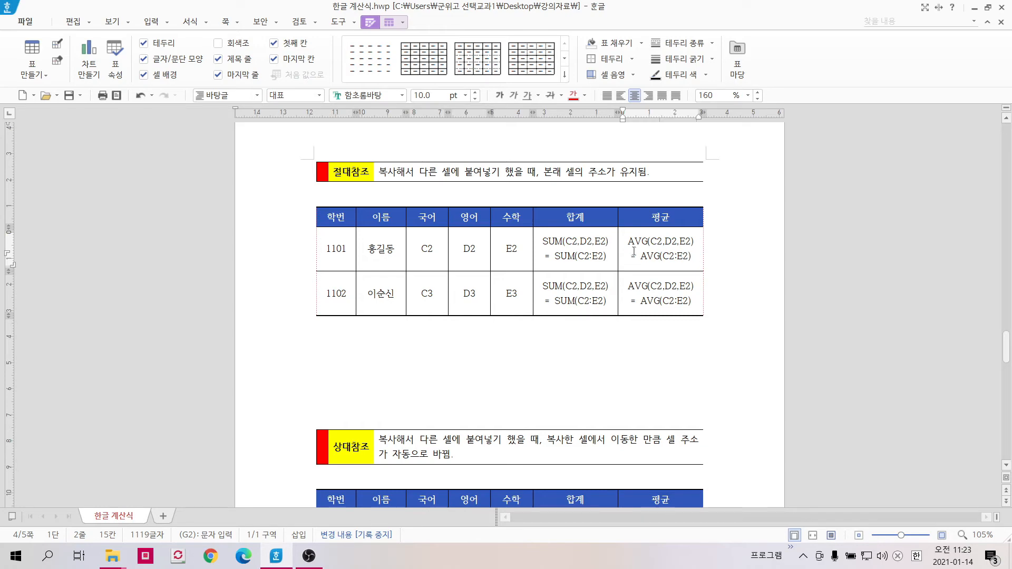
pyautogui.moveTo(627, 241); pyautogui.dragTo(681, 245)
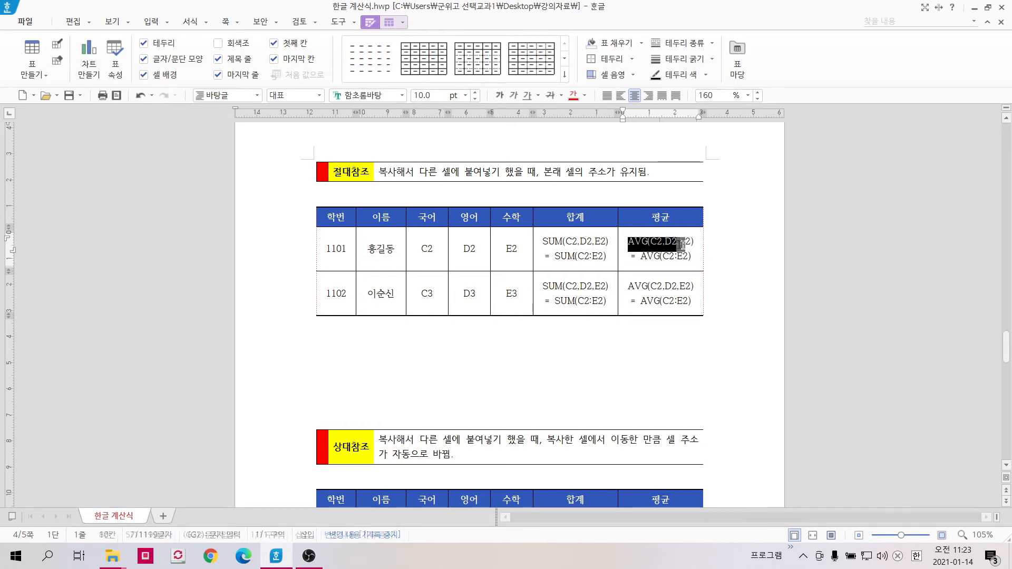
pyautogui.click(654, 301)
pyautogui.click(694, 305)
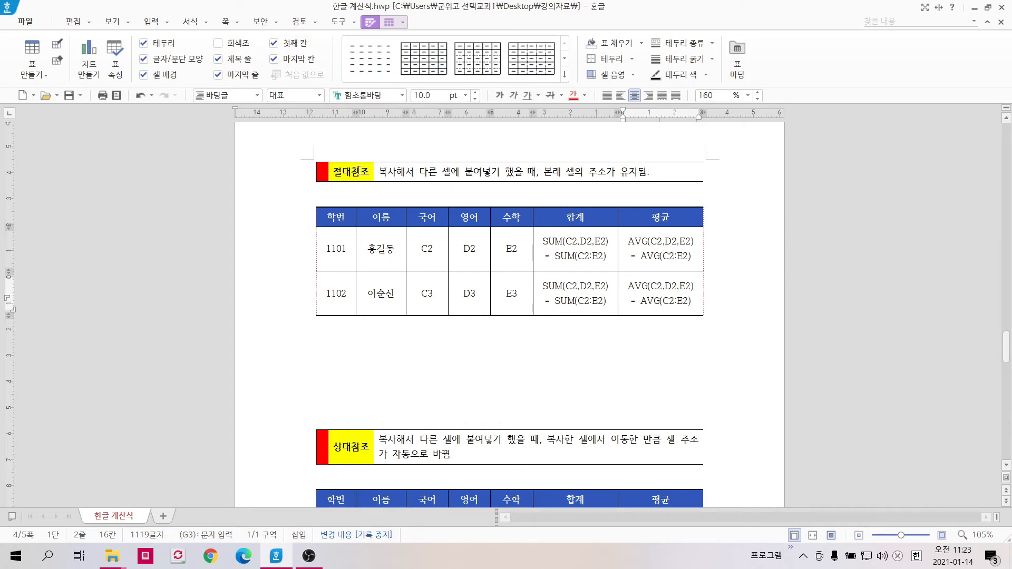
pyautogui.click(666, 256)
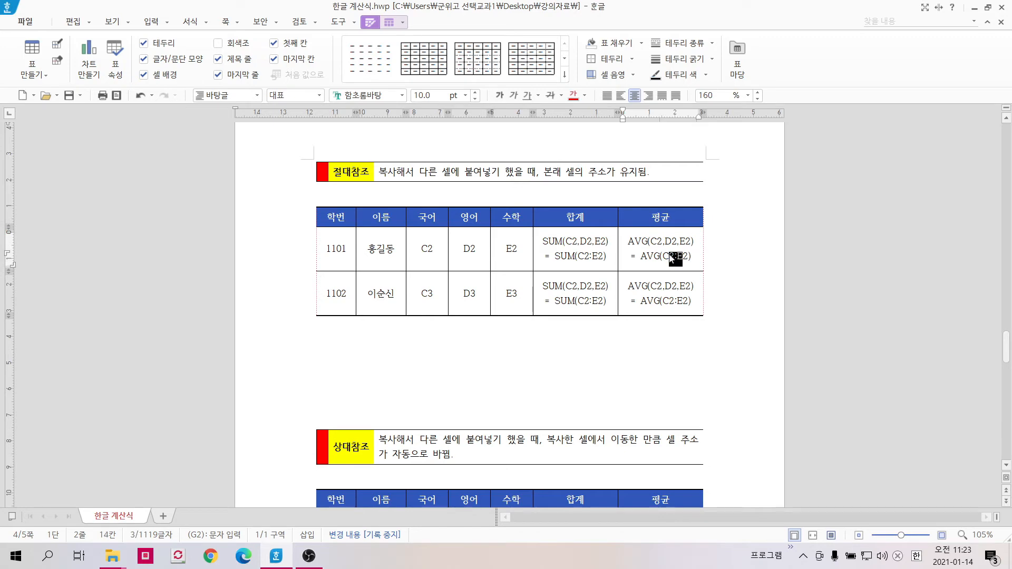
pyautogui.moveTo(667, 255); pyautogui.dragTo(683, 258)
pyautogui.moveTo(668, 302); pyautogui.dragTo(679, 303)
pyautogui.click(720, 306)
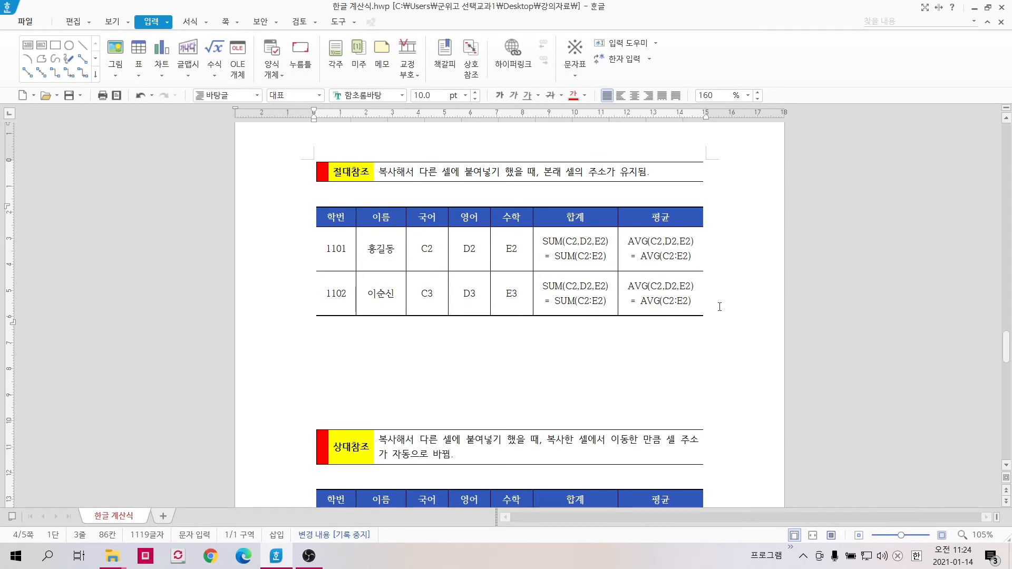
# - Read the 상대참조 definition and examine the AVG(C2,D2,E2) and AVG(C2:E2) formulas in its example table's first row
pyautogui.scroll(-3, 720, 308)
pyautogui.scroll(-1, 726, 310)
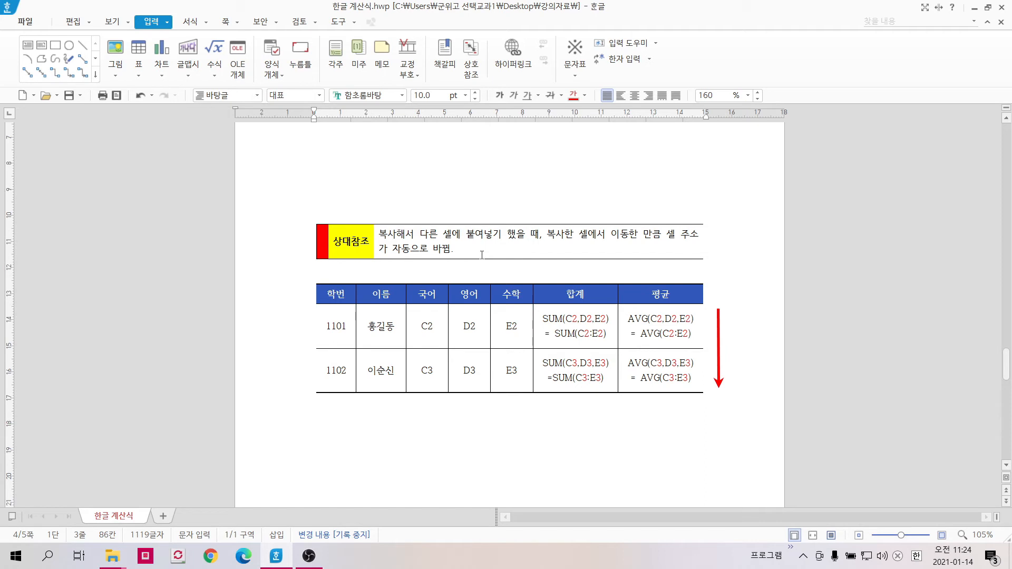
pyautogui.click(642, 334)
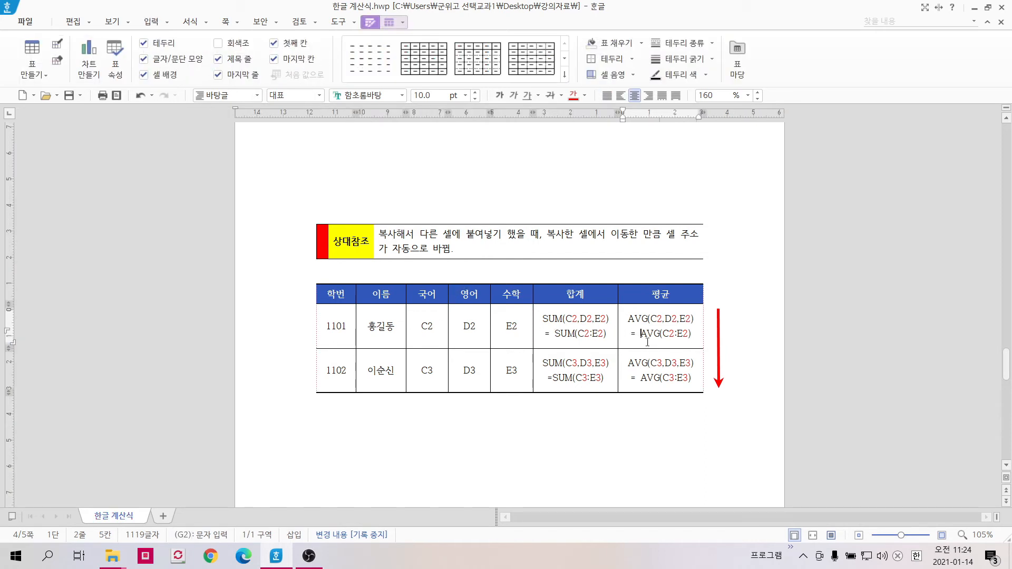
pyautogui.click(693, 337)
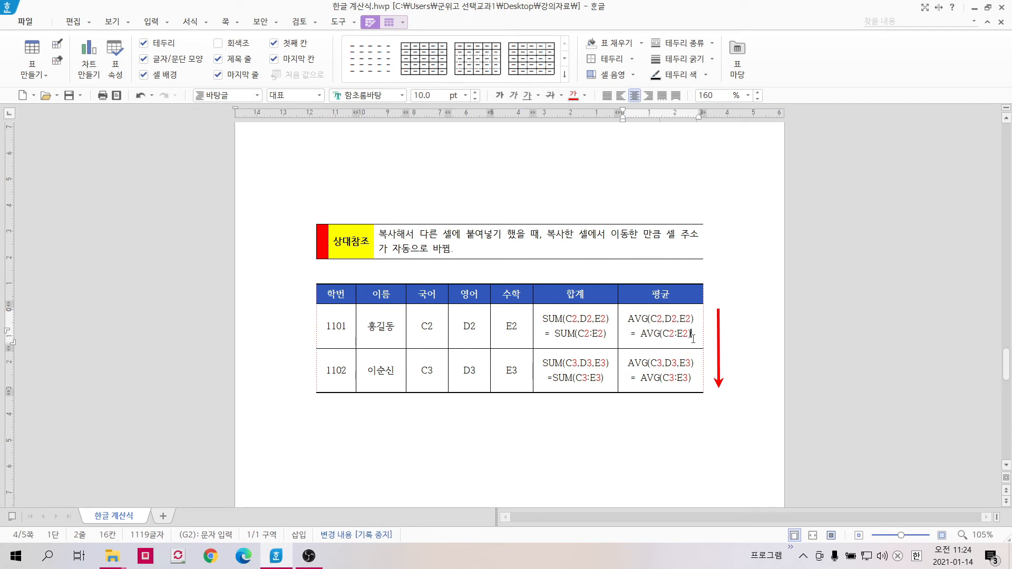
pyautogui.click(642, 335)
pyautogui.hotkey('shift', 'Right')
pyautogui.hotkey('shift', 'Right')
pyautogui.hotkey('shift', 'Right')
pyautogui.hotkey('shift', 'Right')
pyautogui.hotkey('shift', 'Right')
pyautogui.hotkey('shift', 'Right')
pyautogui.hotkey('shift', 'Right')
pyautogui.moveTo(626, 319); pyautogui.dragTo(693, 333)
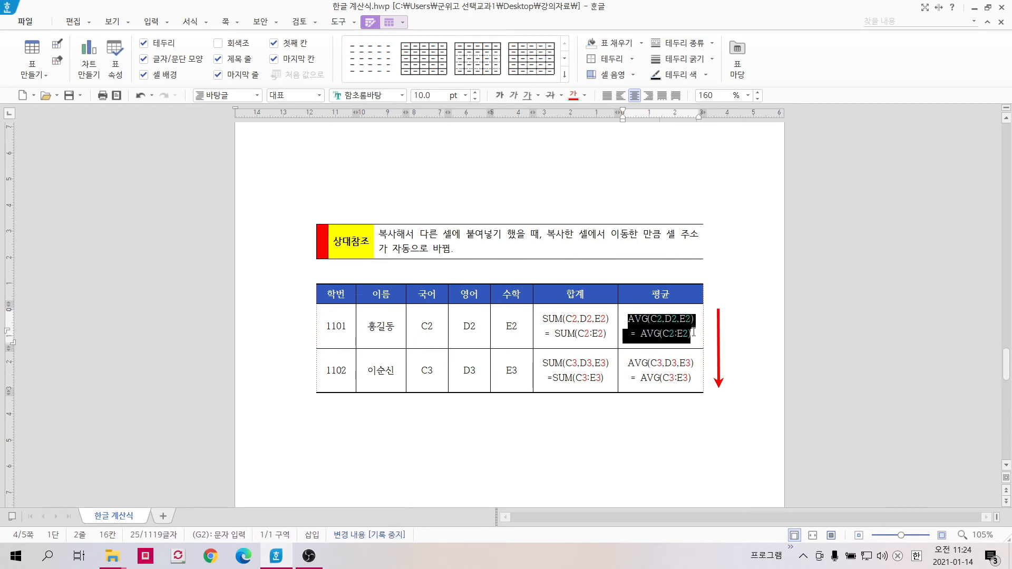
# - Compare the row numbers in AVG(C2:E2) with those in the second row's AVG(C3:E3) in the 상대참조 example
pyautogui.click(645, 369)
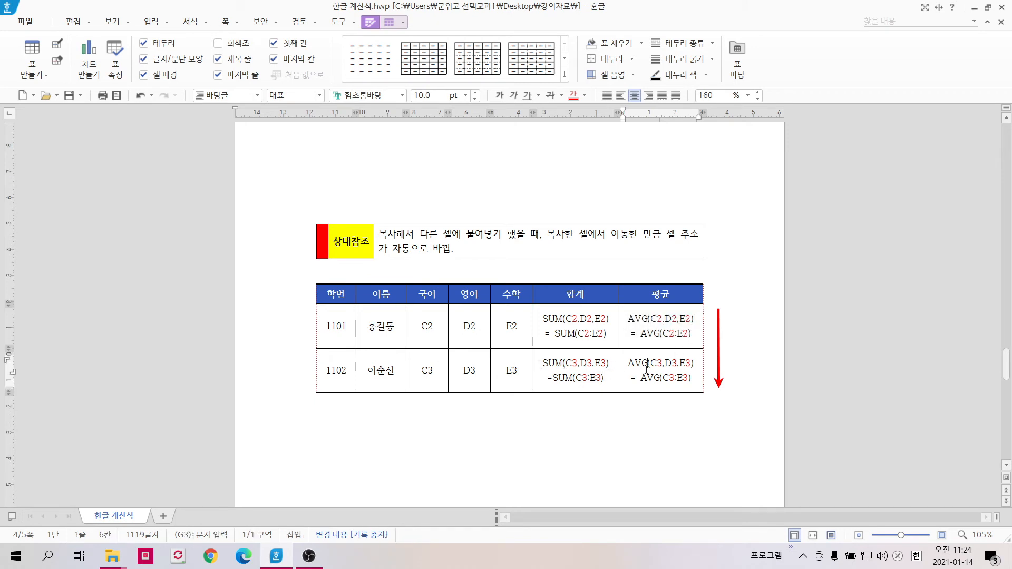
pyautogui.click(693, 409)
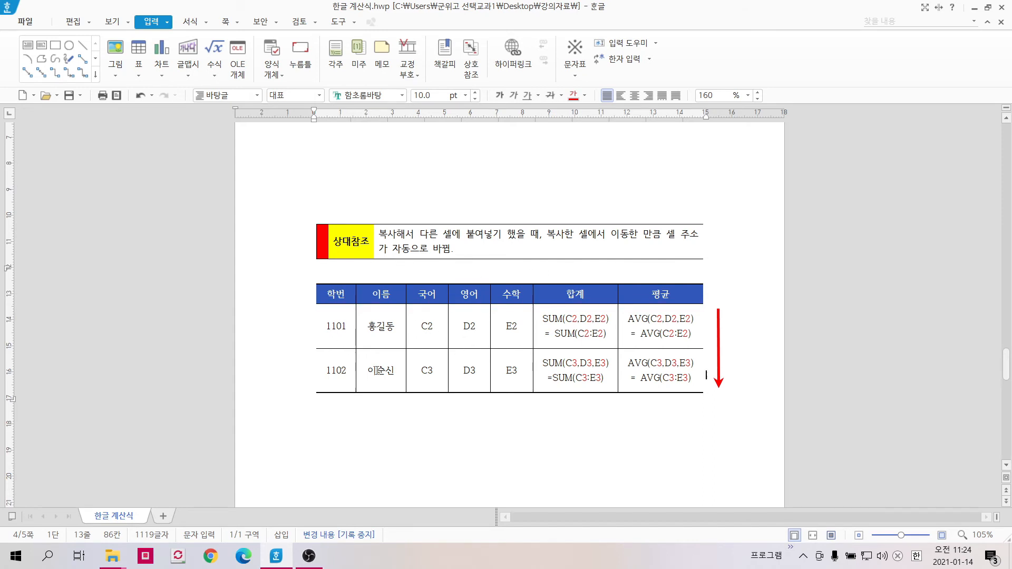
pyautogui.click(667, 337)
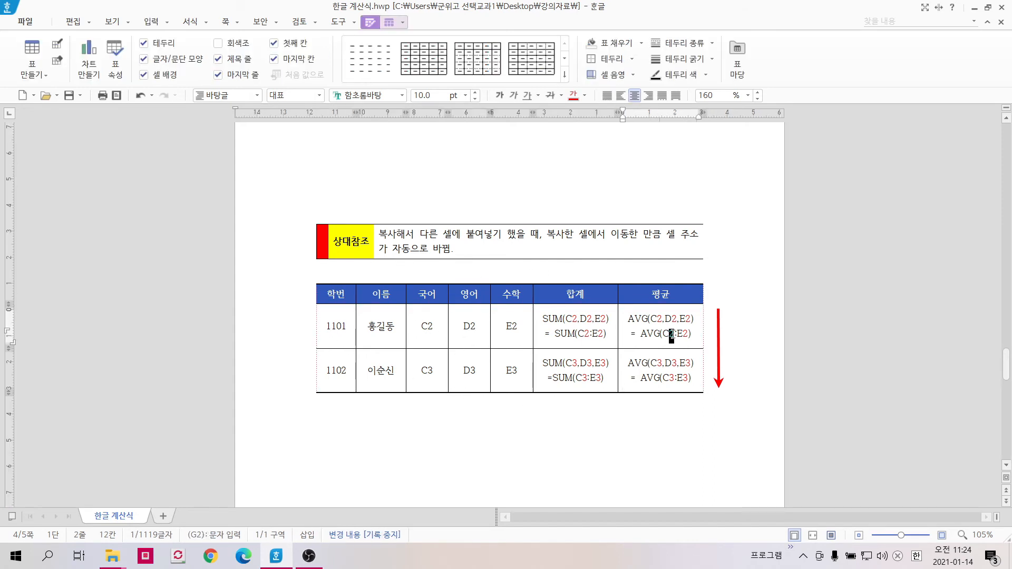
pyautogui.click(685, 334)
pyautogui.hotkey('shift', 'Right')
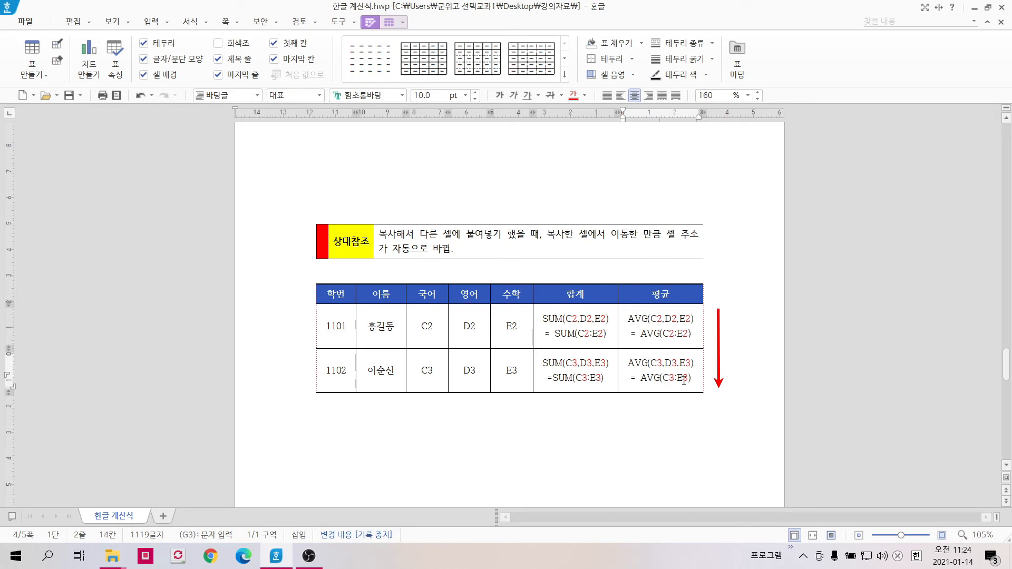
pyautogui.click(685, 401)
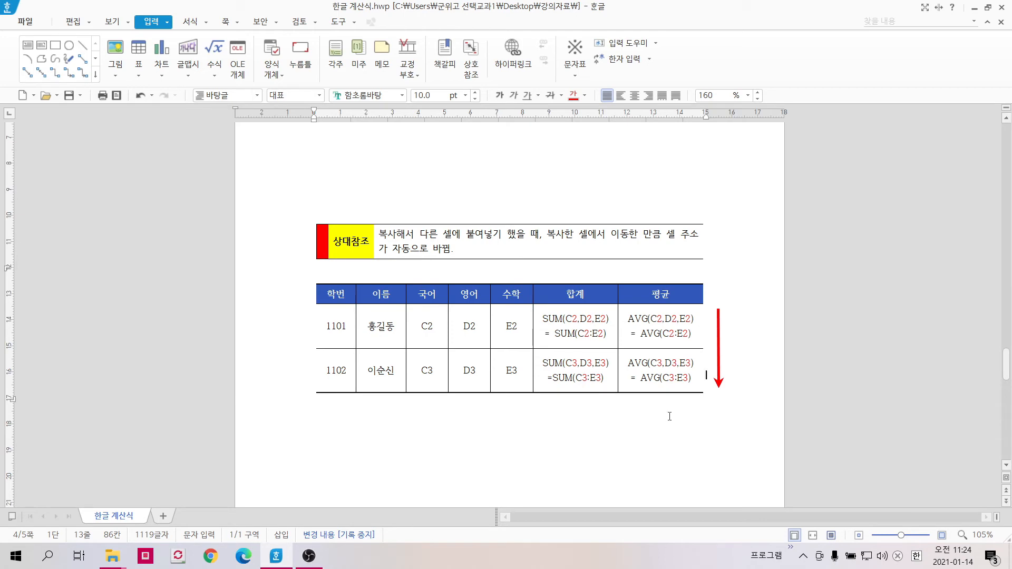
# - Read the 절대참조 and 상대참조 usage rules on the next page, including where to enter a question mark
pyautogui.scroll(-10, 674, 418)
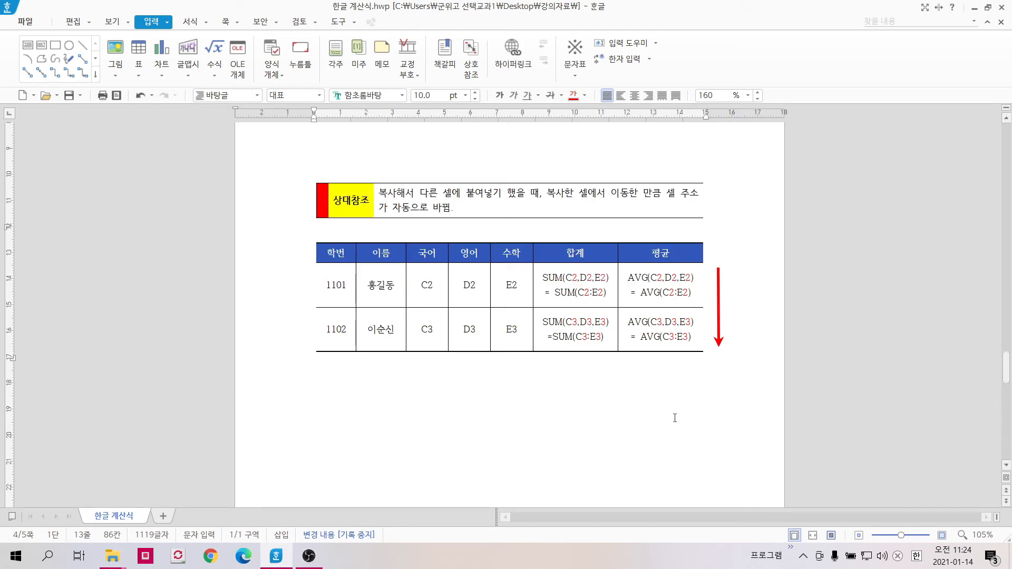
pyautogui.scroll(-3, 674, 418)
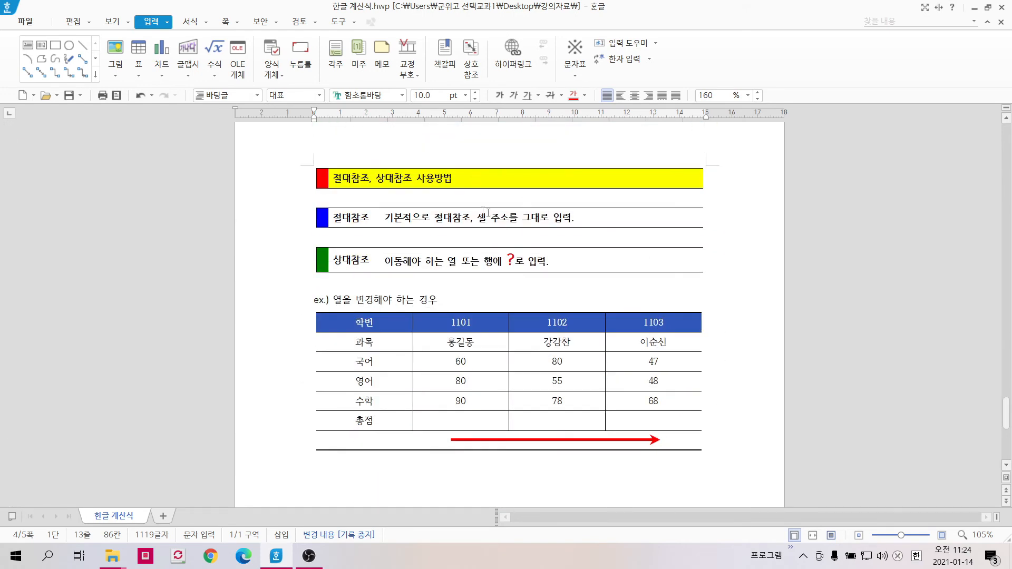
pyautogui.click(585, 220)
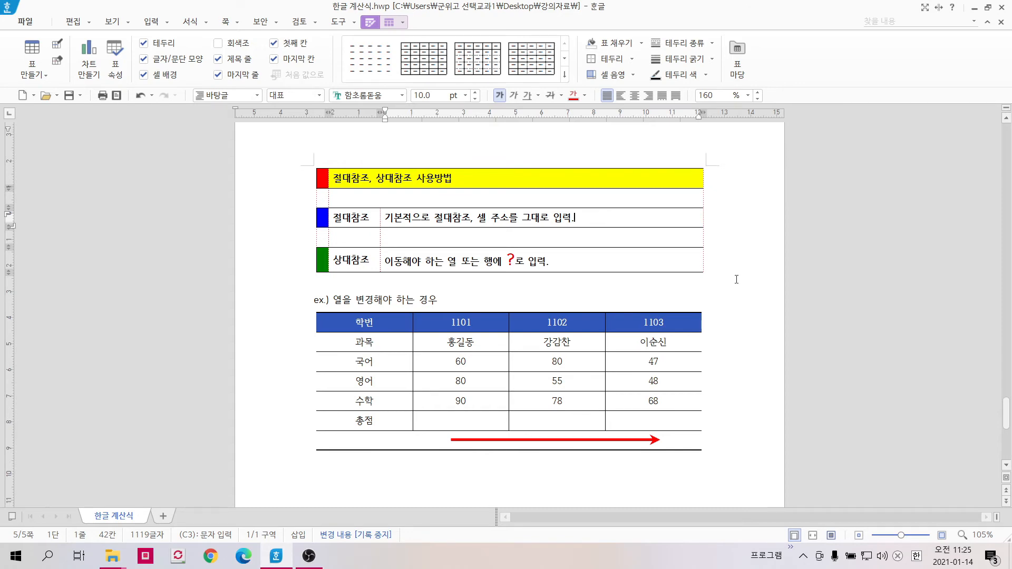
pyautogui.click(736, 279)
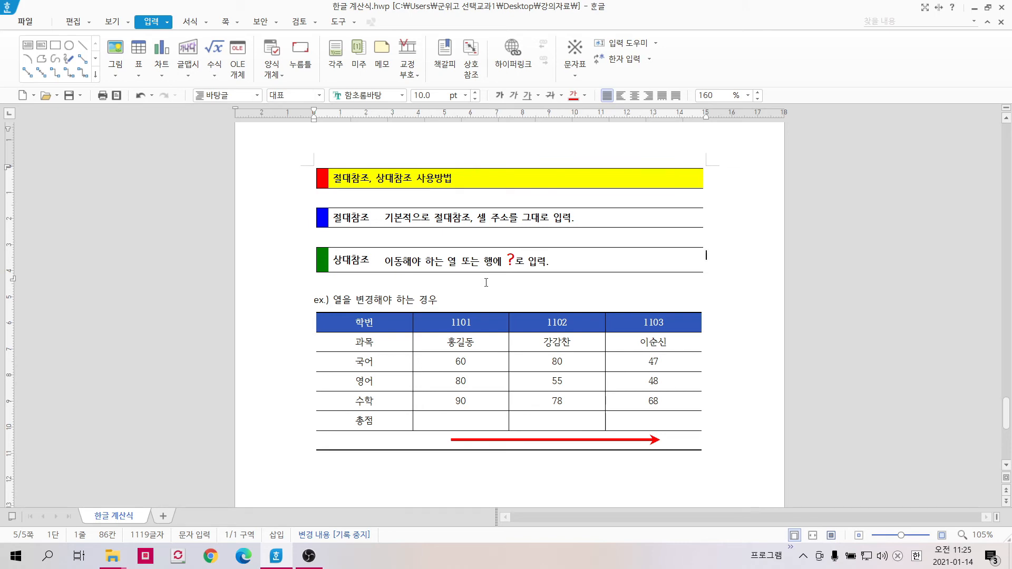
# - Locate the 열을 변경해야 하는 경우 example and read its heading above the score table
pyautogui.scroll(-3, 486, 282)
pyautogui.moveTo(344, 218); pyautogui.dragTo(404, 217)
pyautogui.click(333, 213)
pyautogui.moveTo(314, 217); pyautogui.dragTo(443, 217)
pyautogui.click(445, 217)
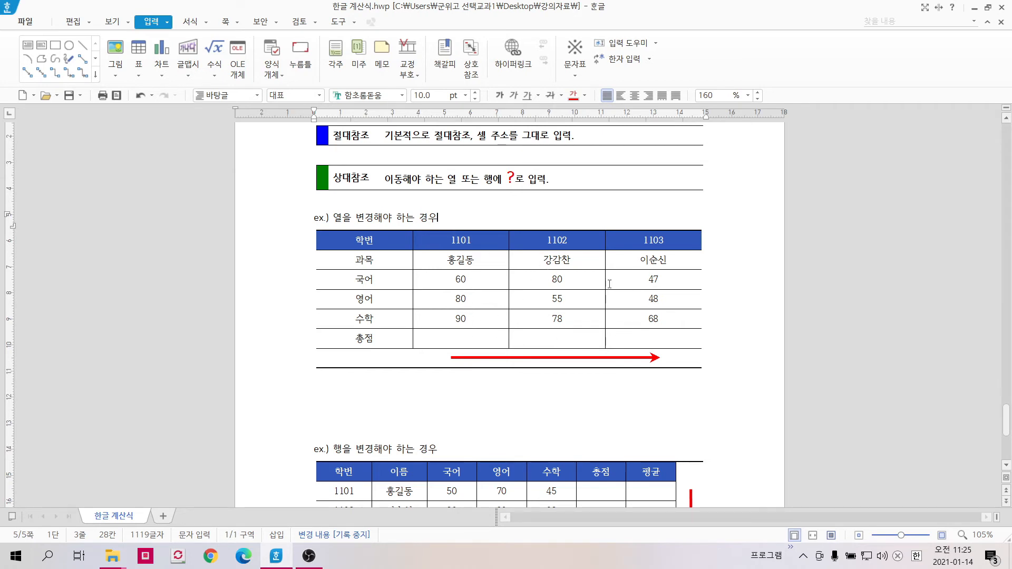
# - Build the formula SUM(B3:B5) for the first student's 총점 cell, B6, in the column-change example table
pyautogui.click(484, 342)
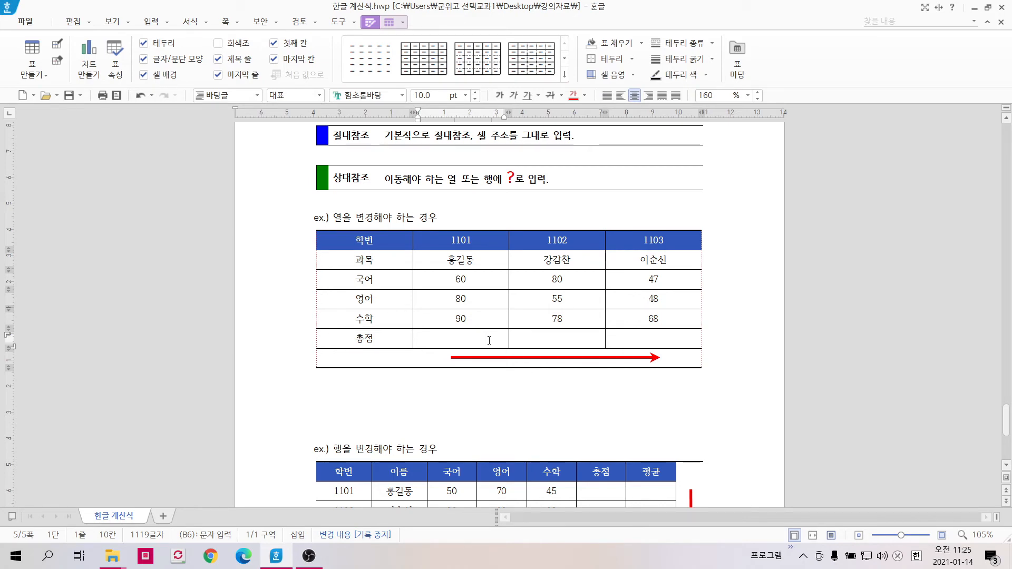
pyautogui.rightClick(490, 345)
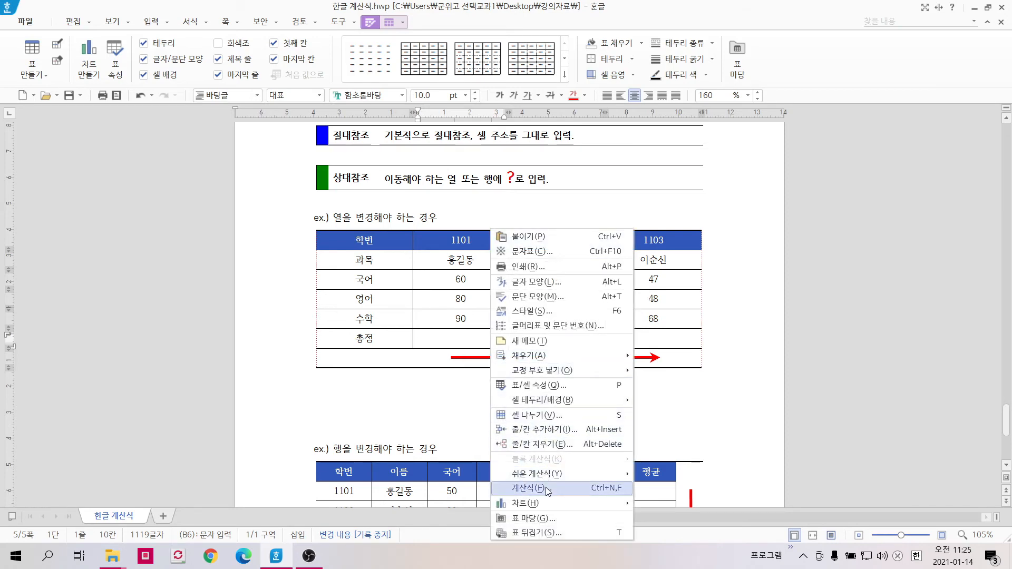
pyautogui.click(527, 487)
pyautogui.moveTo(488, 215); pyautogui.dragTo(559, 122)
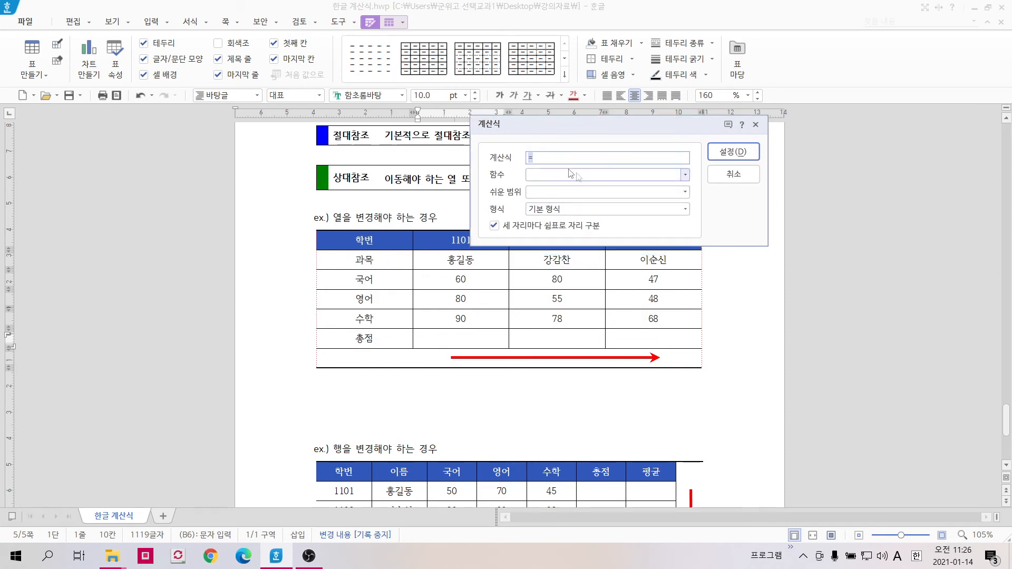
pyautogui.click(624, 178)
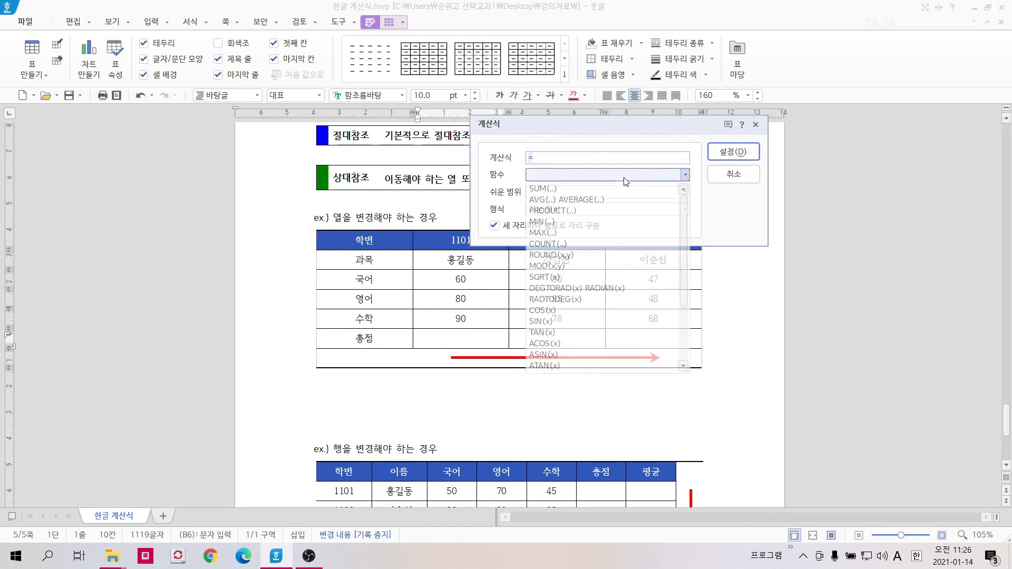
pyautogui.click(569, 189)
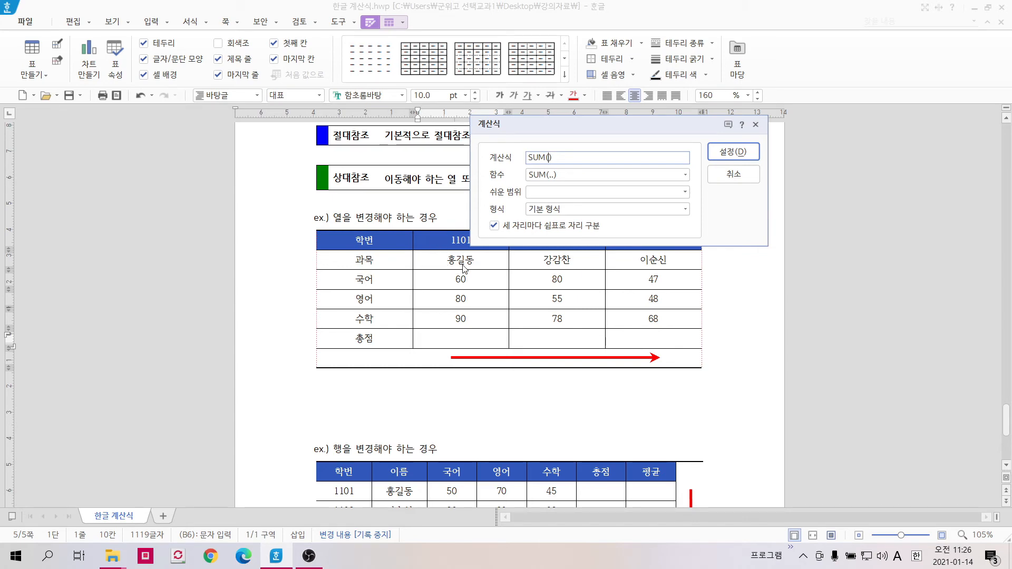
pyautogui.write('B')
pyautogui.write('3:B5')
# - Replace both column letters in the SUM formula with ? as relative references and insert the total in B6
pyautogui.moveTo(601, 129); pyautogui.dragTo(600, 215)
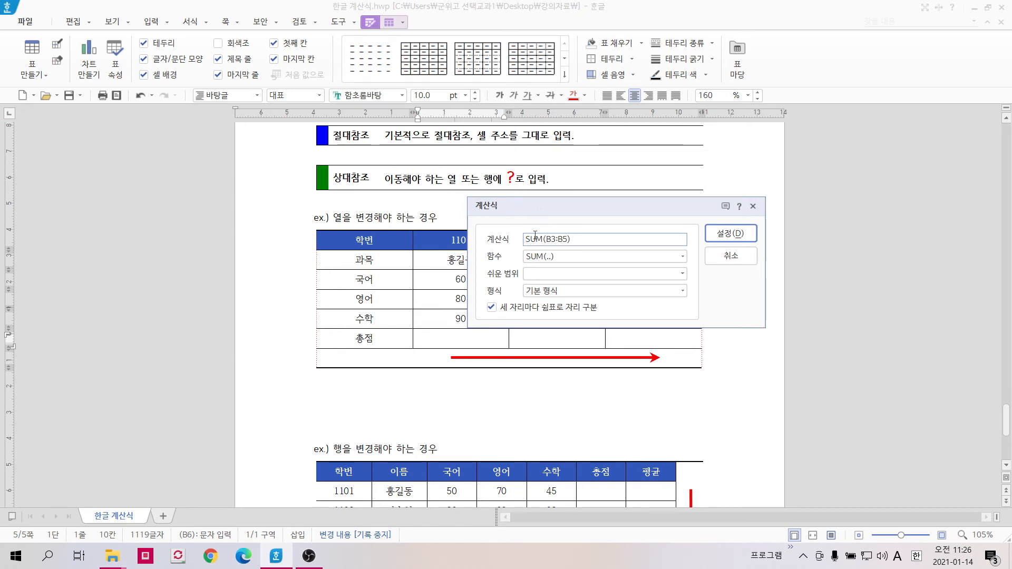
pyautogui.moveTo(540, 206); pyautogui.dragTo(503, 89)
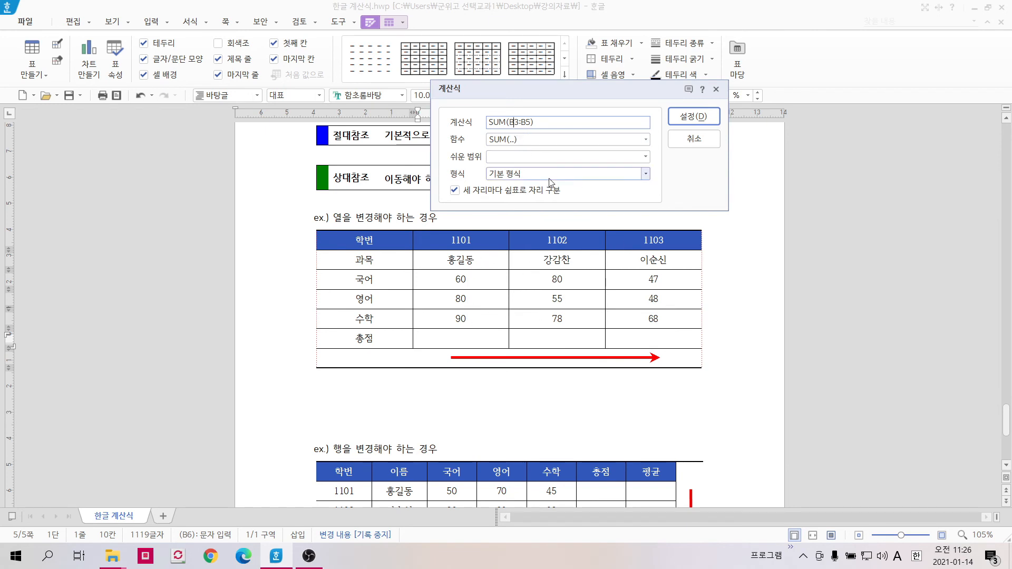
pyautogui.press('BackSpace')
pyautogui.write('c')
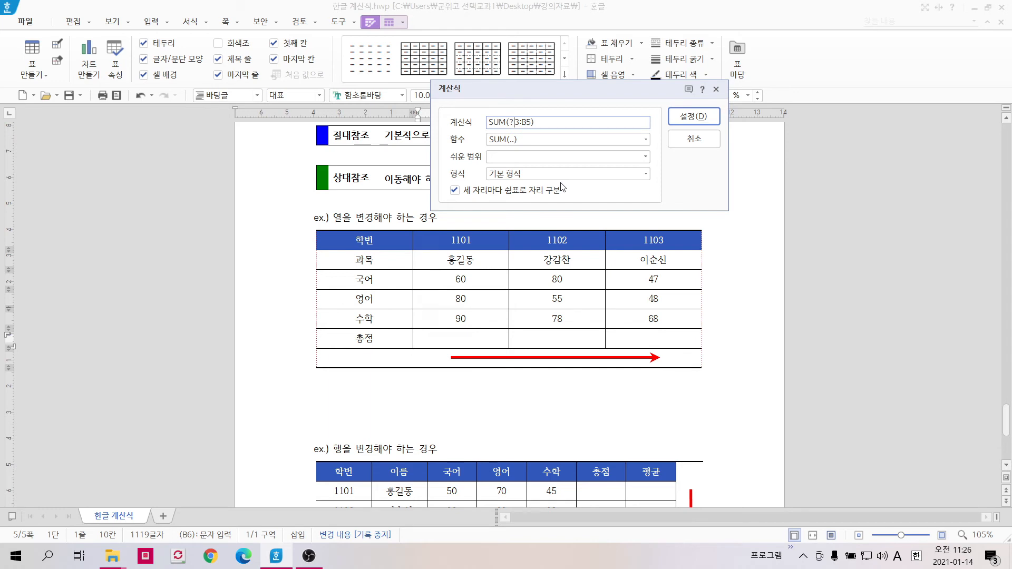
pyautogui.press('BackSpace')
pyautogui.write('c')
pyautogui.click(694, 116)
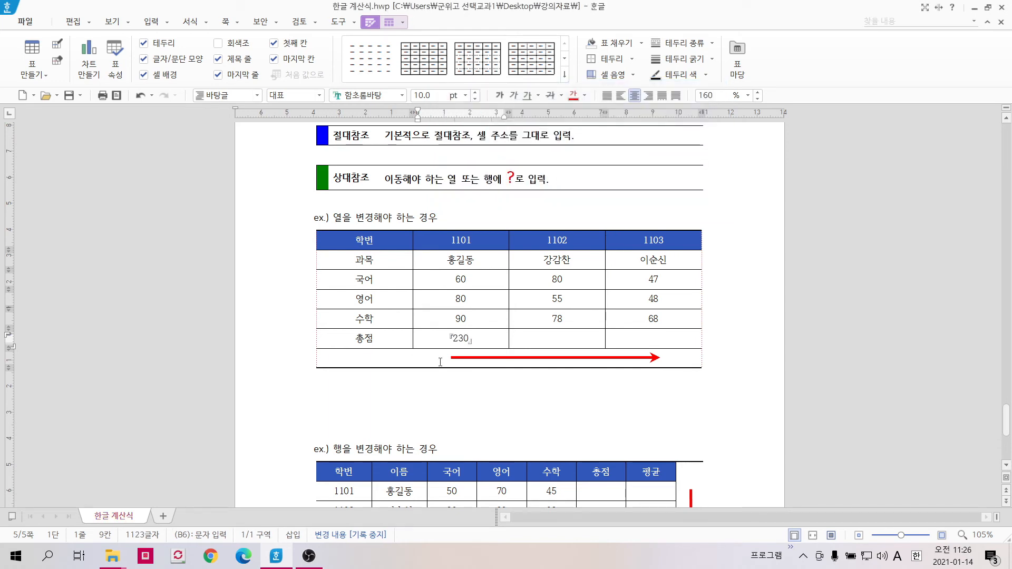
pyautogui.click(444, 381)
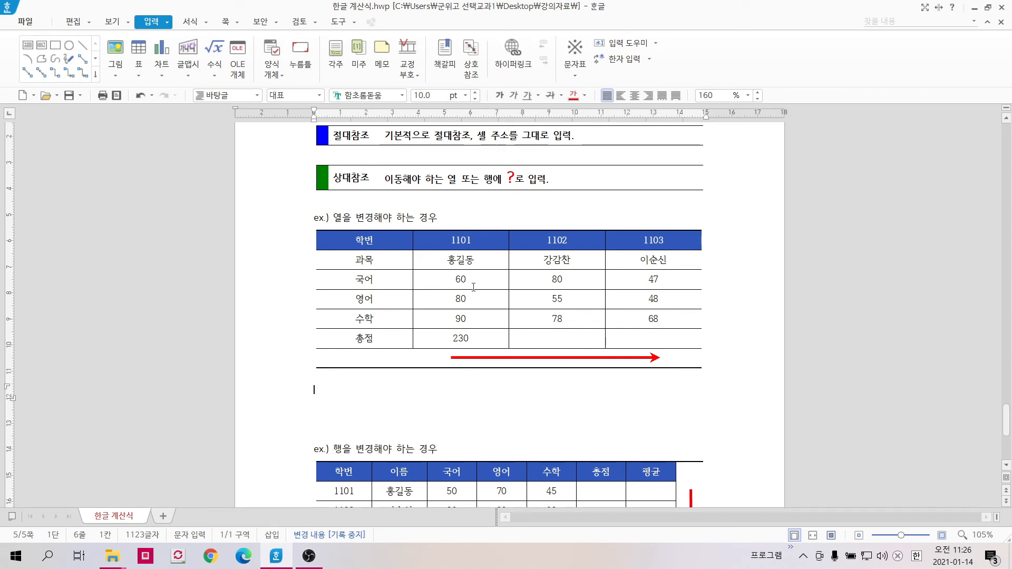
# - Copy the total in B6 and paste it into the other two students' 총점 cells, C6 and D6
pyautogui.click(452, 340)
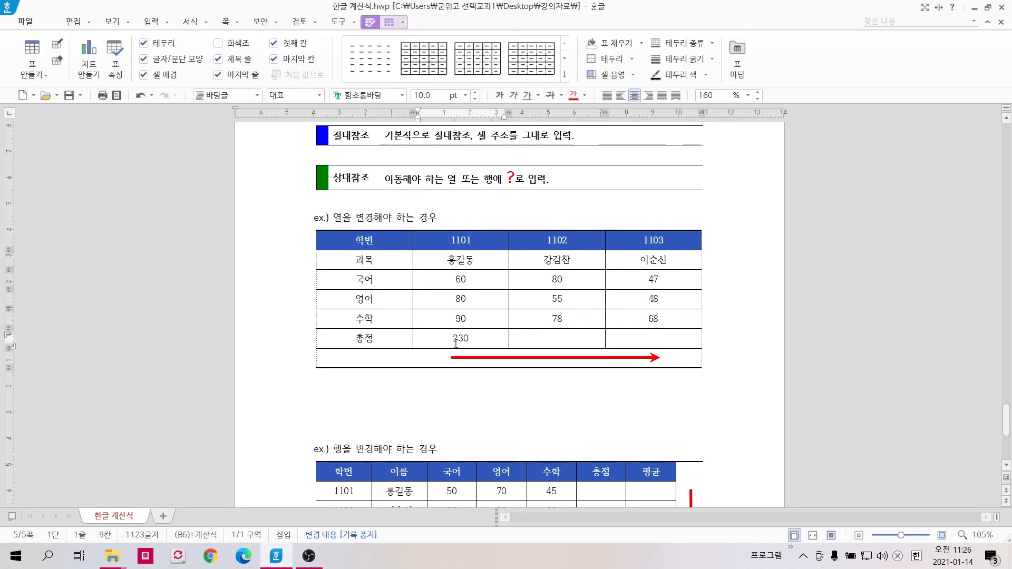
pyautogui.doubleClick(463, 339)
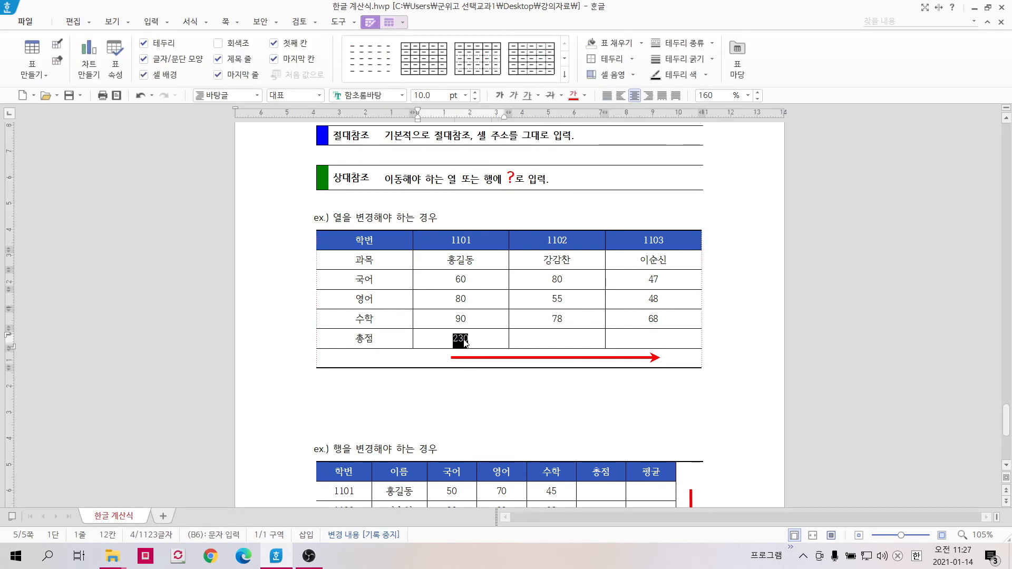
pyautogui.rightClick(464, 339)
pyautogui.click(519, 325)
pyautogui.click(538, 419)
pyautogui.moveTo(557, 334); pyautogui.dragTo(638, 336)
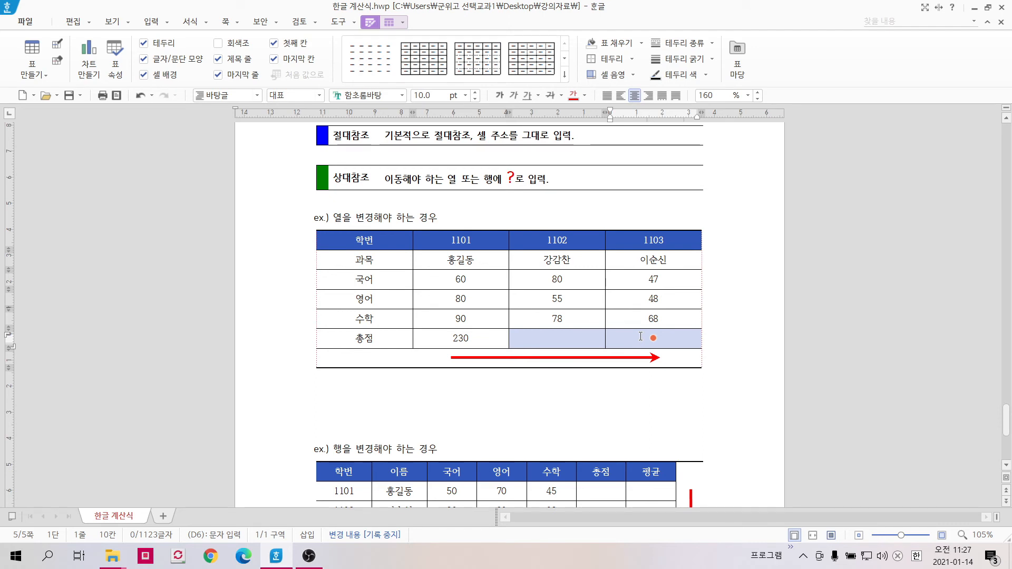
pyautogui.hotkey('ctrl', 'v')
pyautogui.click(606, 401)
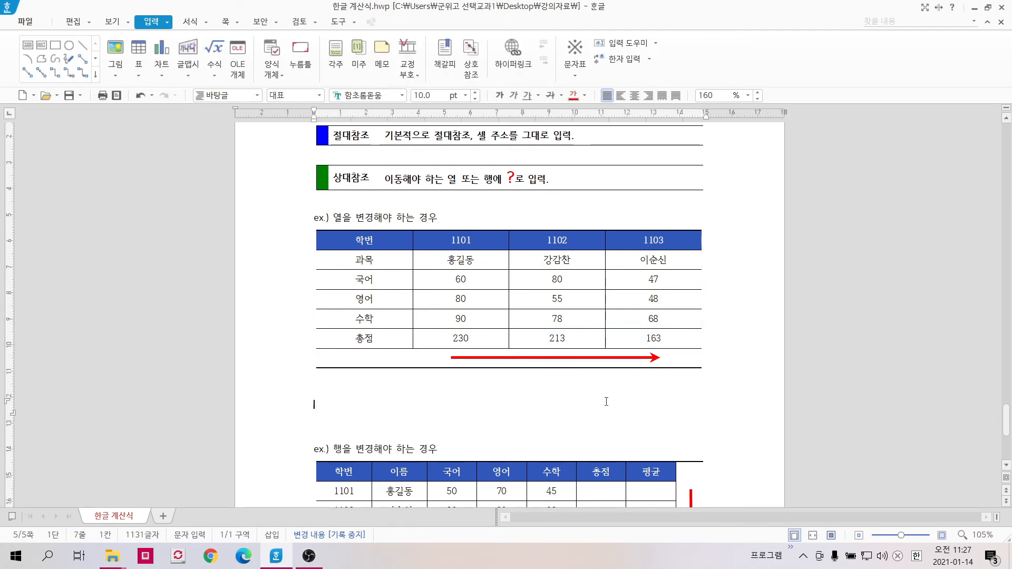
# - Check the pasted formula fields in the 총점 cells C6 and D6
pyautogui.click(562, 339)
pyautogui.click(661, 338)
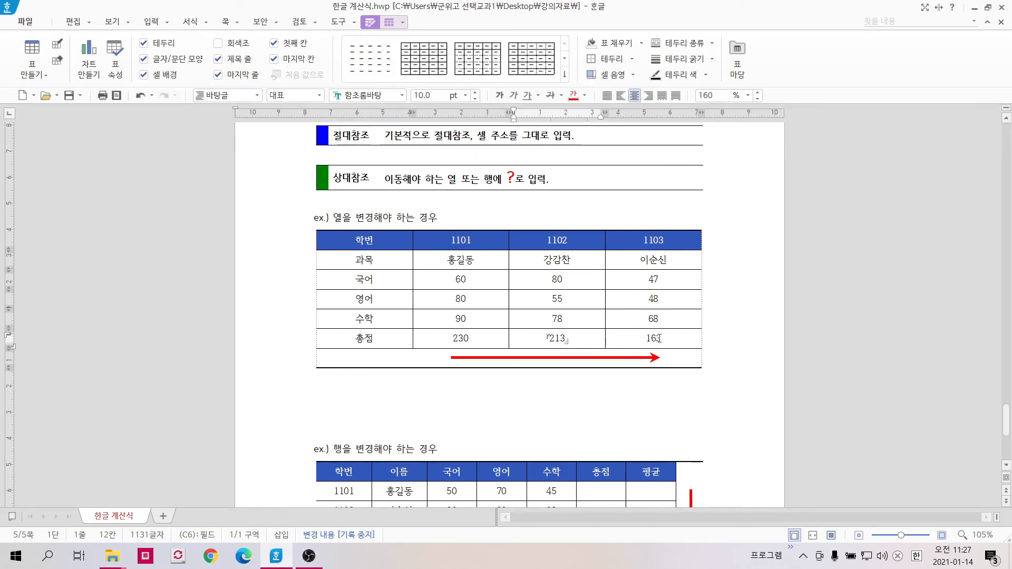
pyautogui.click(716, 364)
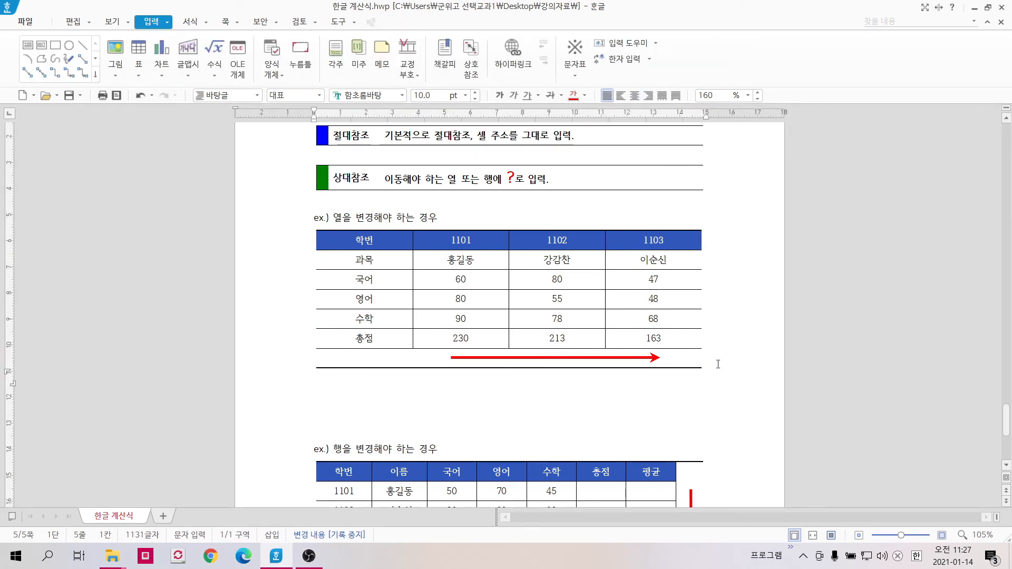
# - Examine the 행을 변경해야 하는 경우 example table, following its student rows down to the last 평균 cell
pyautogui.scroll(-1, 718, 365)
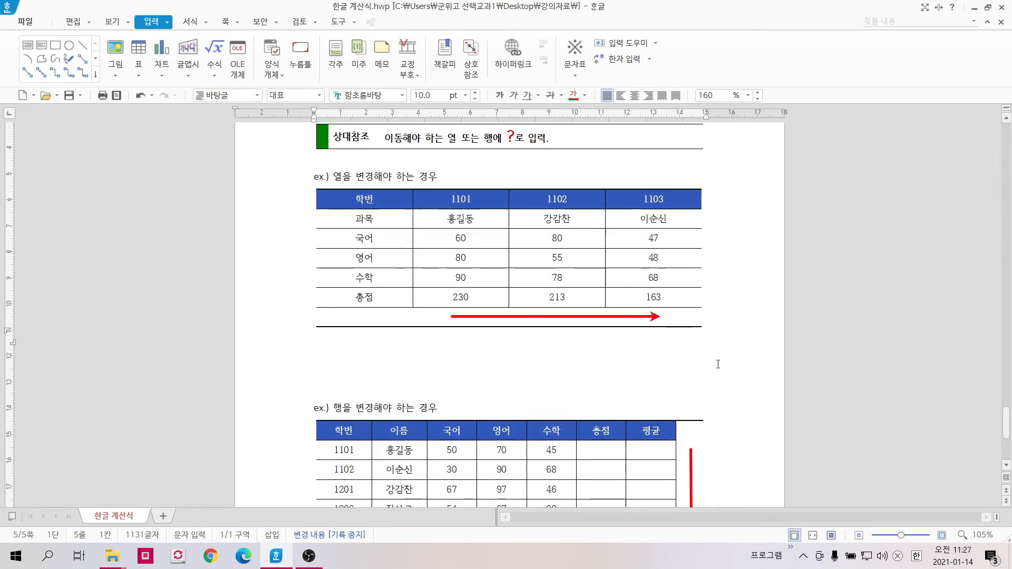
pyautogui.scroll(-2, 718, 364)
pyautogui.moveTo(330, 330); pyautogui.dragTo(444, 327)
pyautogui.click(443, 327)
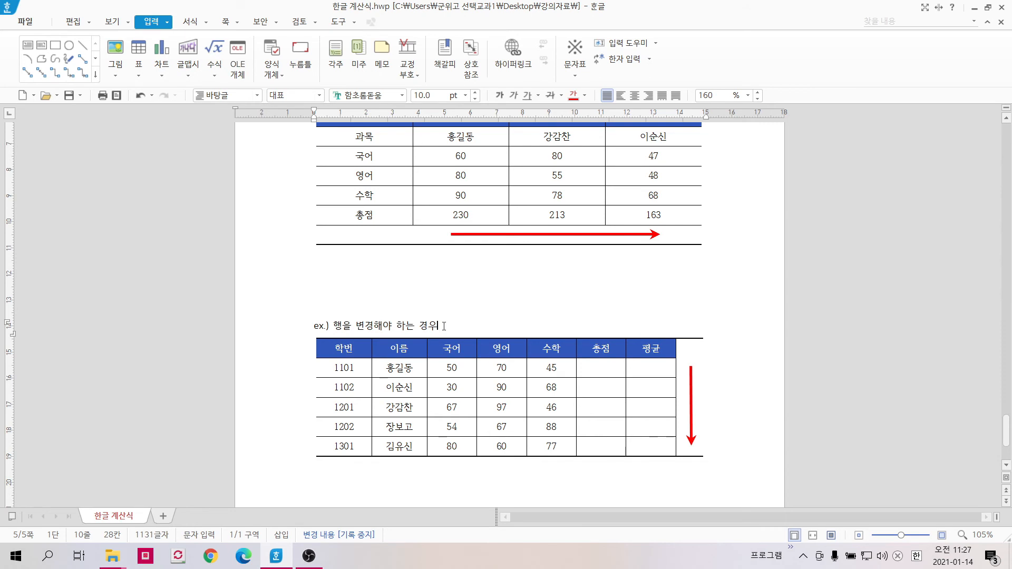
pyautogui.click(388, 372)
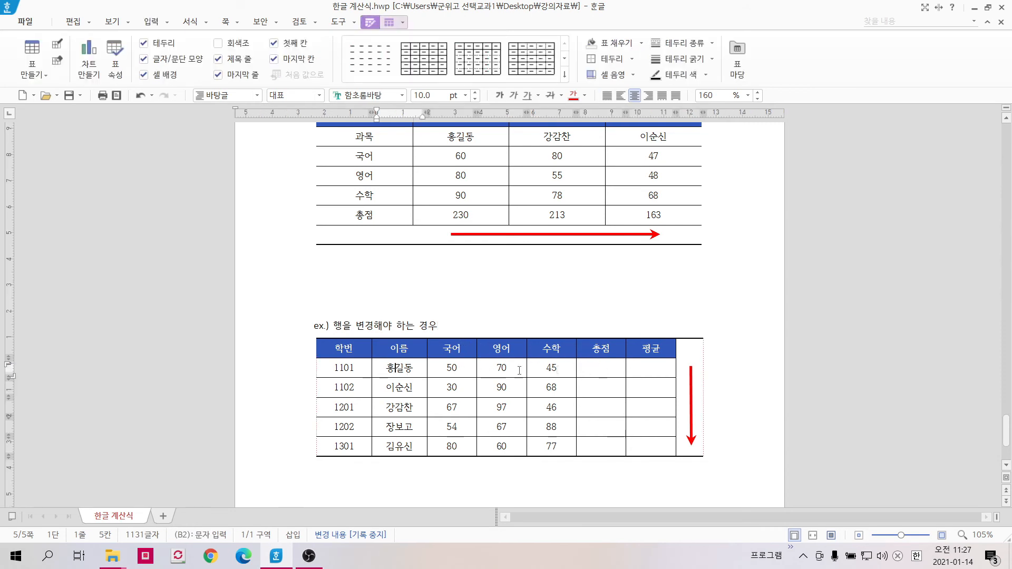
pyautogui.press('Down')
pyautogui.press('Down')
pyautogui.press('Down')
pyautogui.click(654, 443)
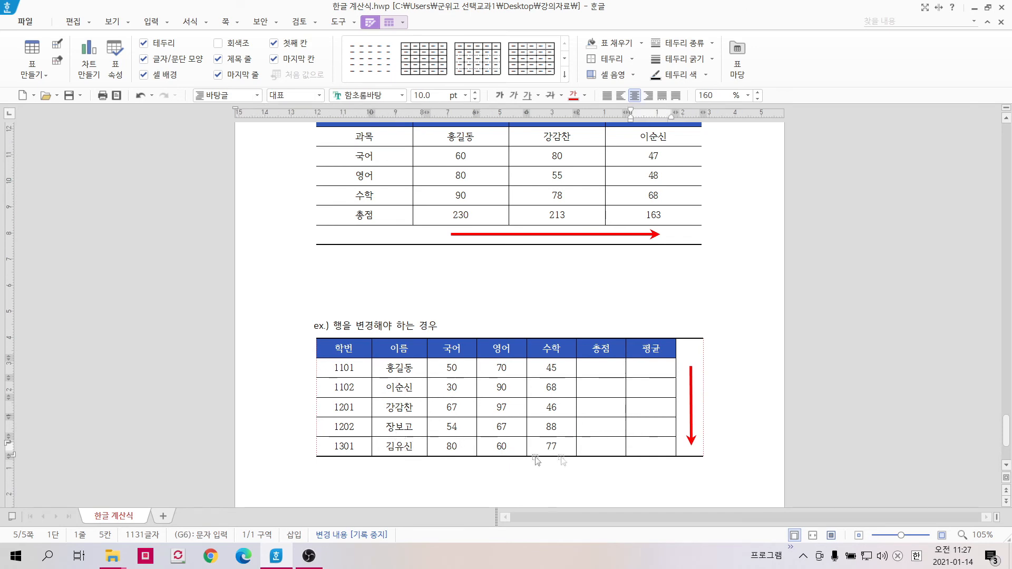
# - Build the formula AVG(C2:E2) for the first student's 평균 cell, G2, with the number format 소수점 이하 세 자리
pyautogui.click(642, 373)
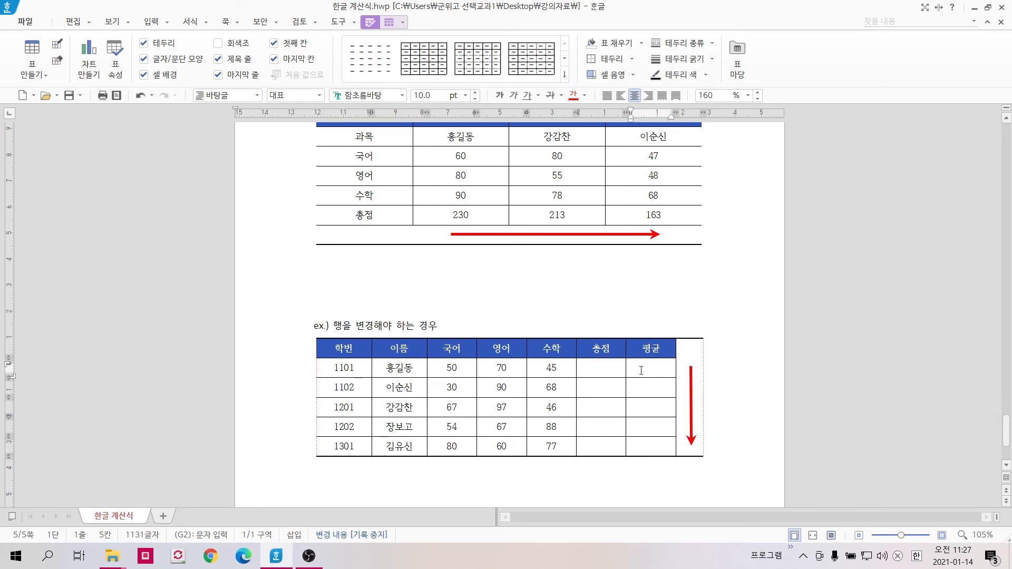
pyautogui.rightClick(642, 374)
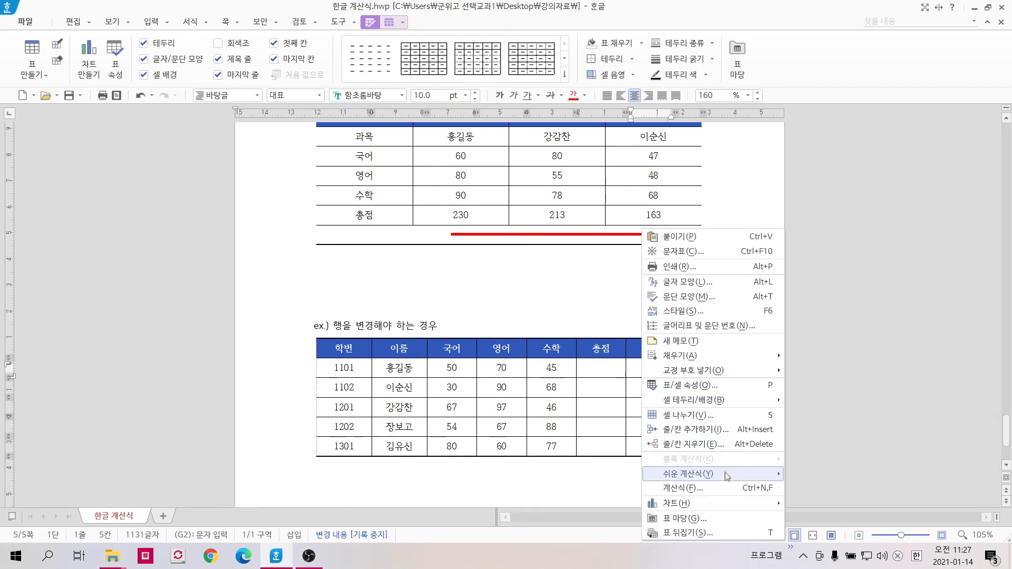
pyautogui.click(727, 488)
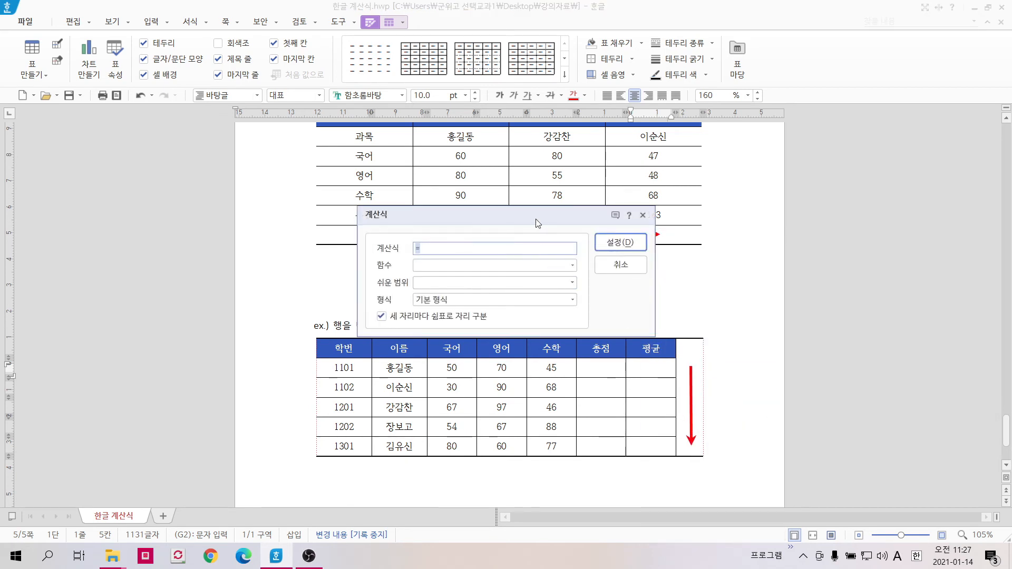
pyautogui.moveTo(536, 219); pyautogui.dragTo(548, 201)
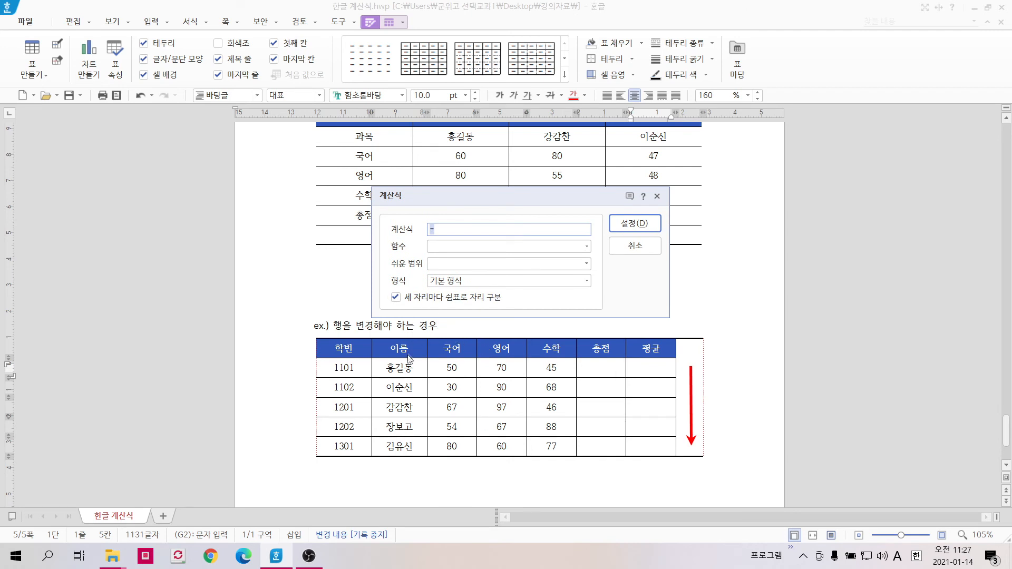
pyautogui.click(586, 246)
pyautogui.click(535, 270)
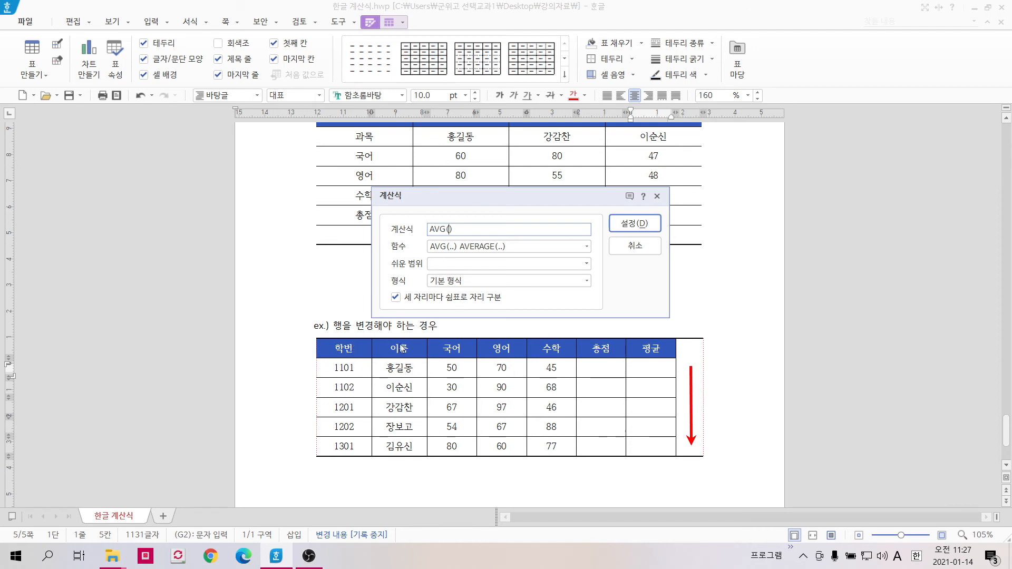
pyautogui.write('C')
pyautogui.write('2:E2')
pyautogui.click(524, 281)
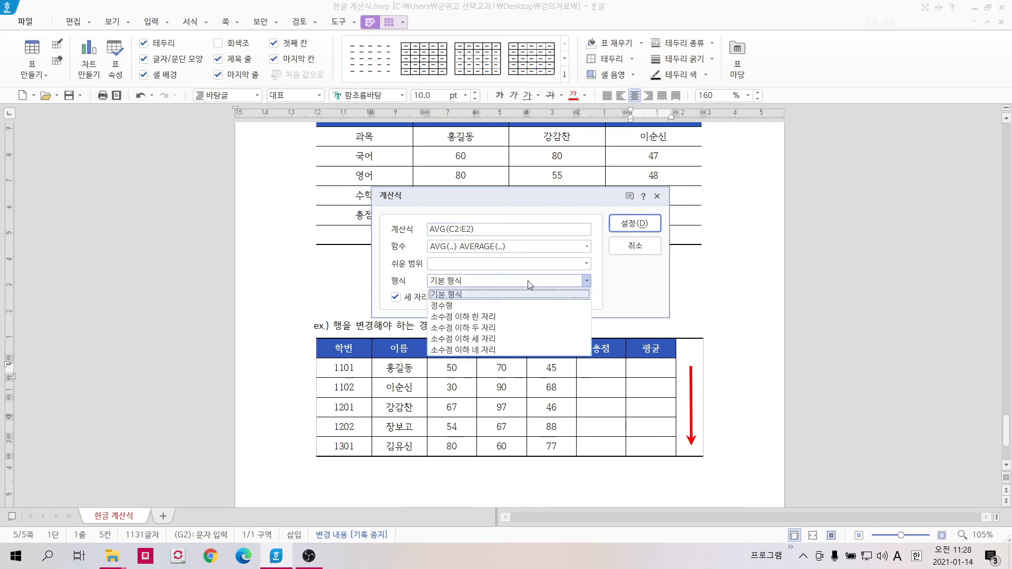
pyautogui.click(498, 339)
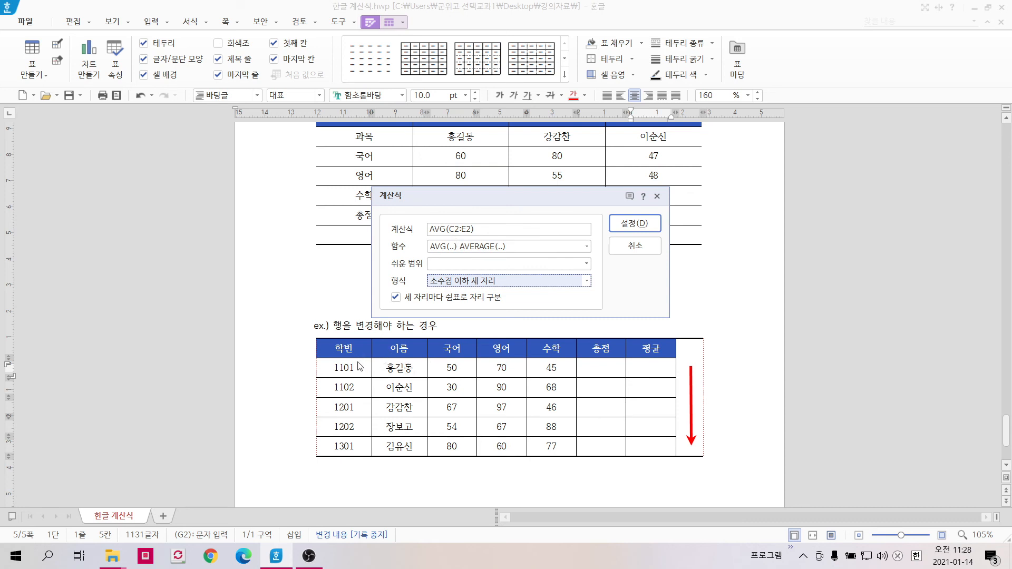
# - Replace both row numbers in the AVG formula with ? as relative references and insert the average in G2
pyautogui.click(460, 229)
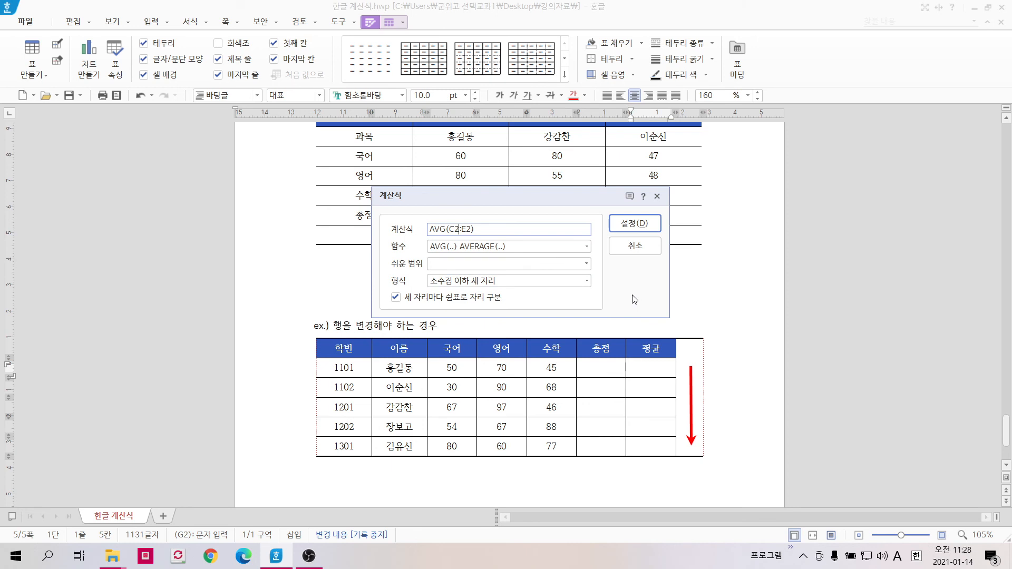
pyautogui.press('BackSpace')
pyautogui.press('End')
pyautogui.press('BackSpace')
pyautogui.write('?')
pyautogui.click(624, 228)
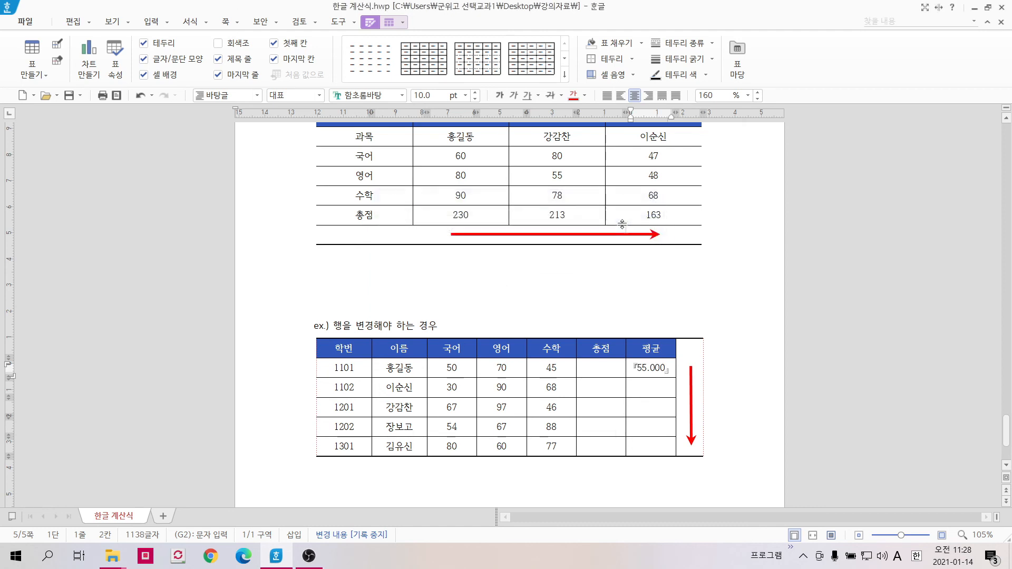
pyautogui.click(647, 265)
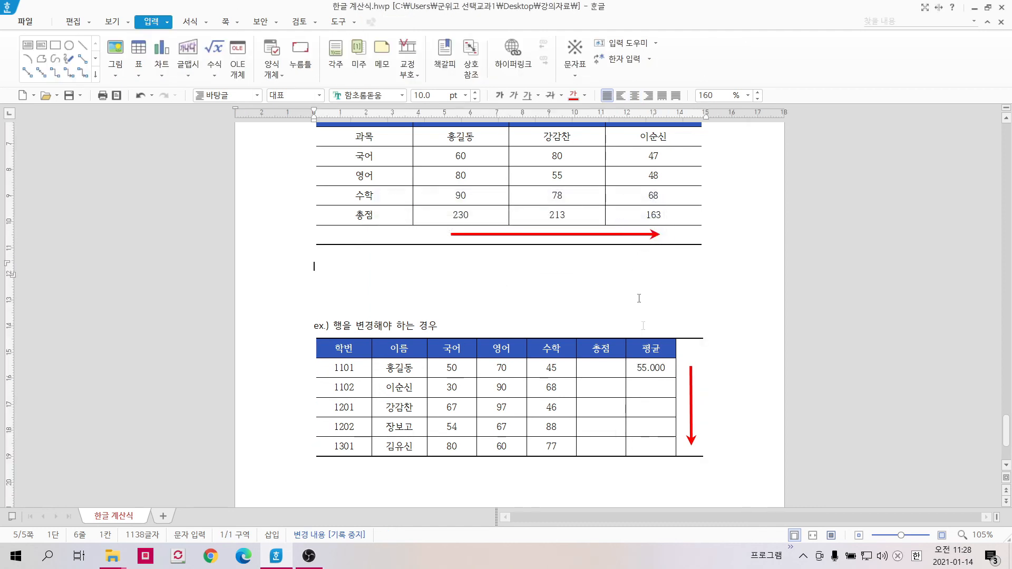
# - Copy the average formula from G2 into the 평균 cells of the other four students, G3 to G6
pyautogui.doubleClick(648, 368)
pyautogui.rightClick(648, 372)
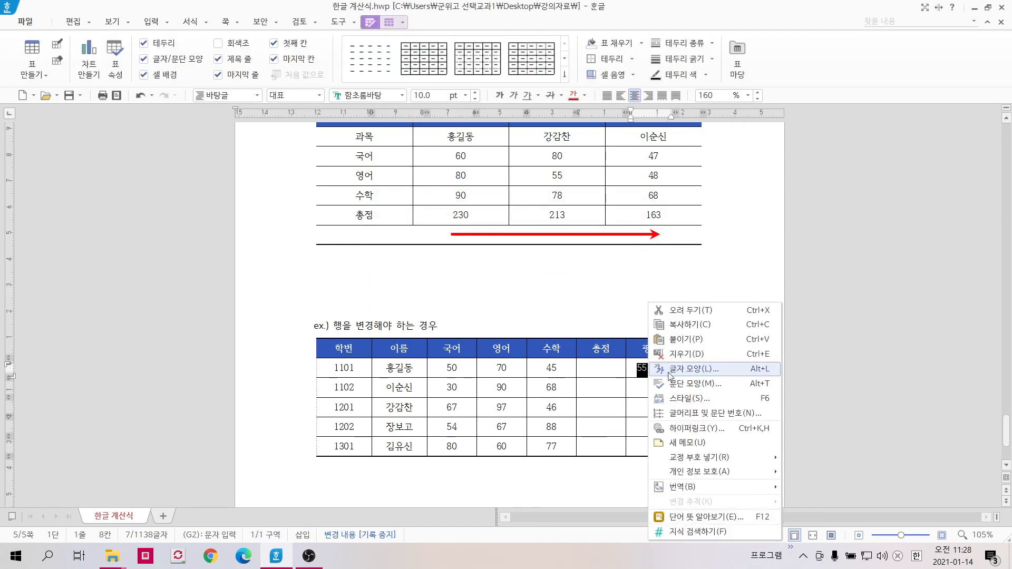
pyautogui.click(655, 319)
pyautogui.click(660, 386)
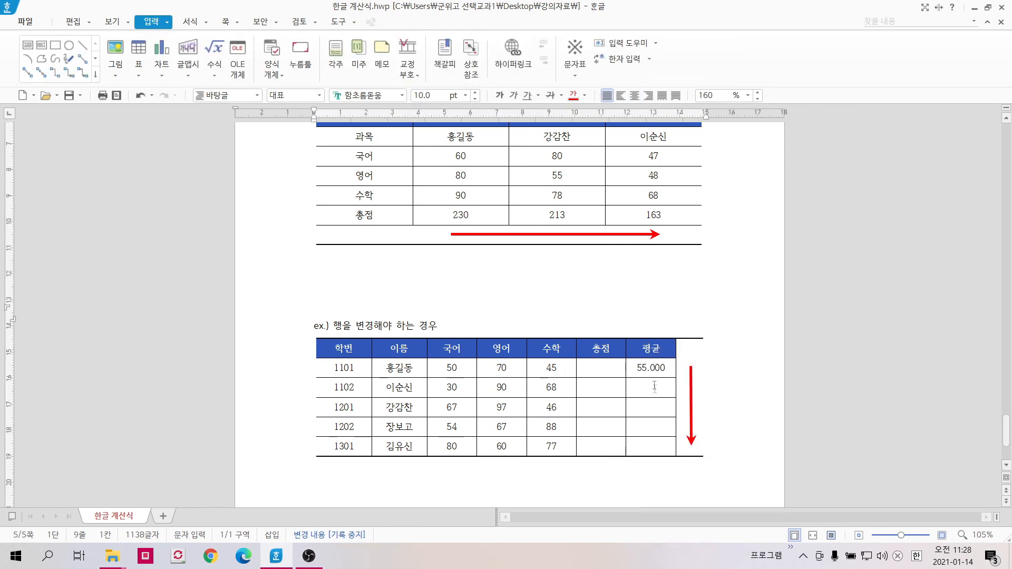
pyautogui.moveTo(660, 386); pyautogui.dragTo(658, 446)
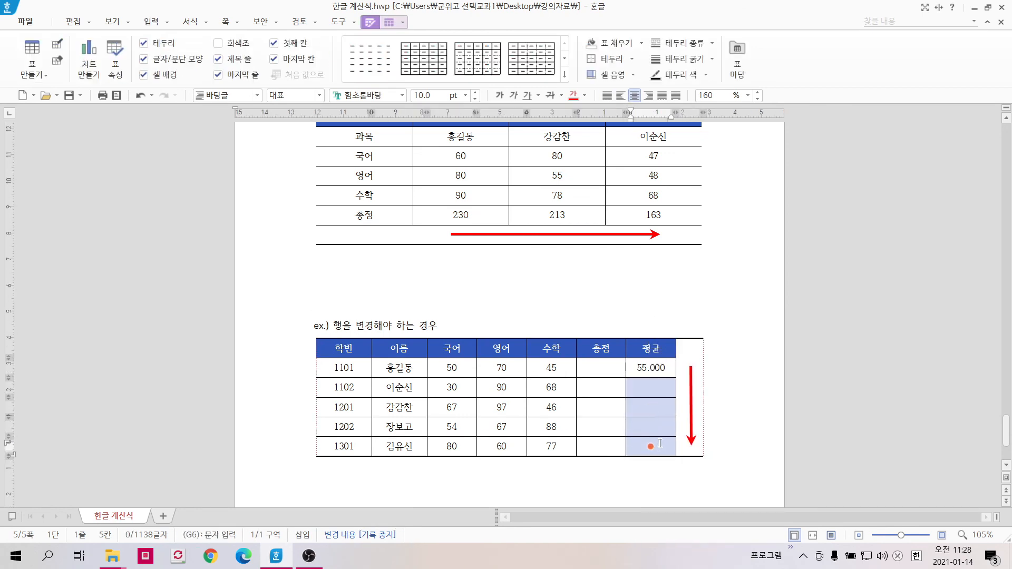
pyautogui.hotkey('ctrl', 'v')
pyautogui.click(722, 416)
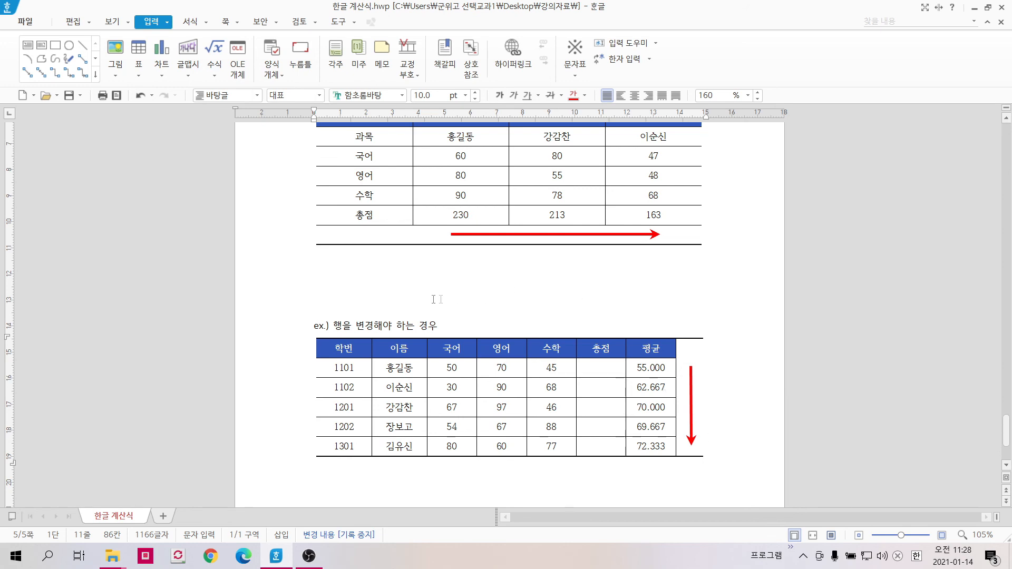
pyautogui.click(407, 296)
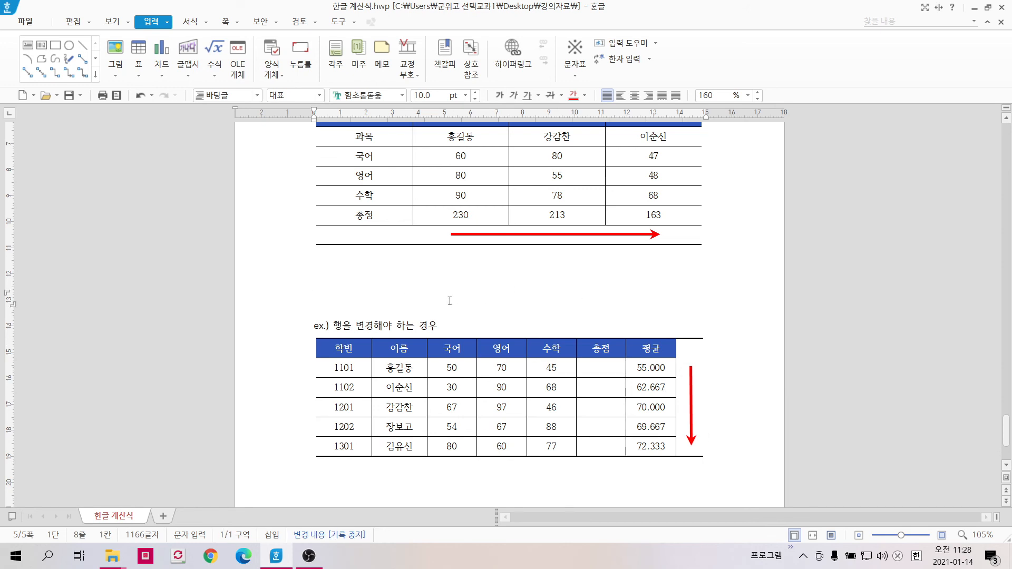
# - Try the directly entered subtraction formula =C2-D2 for the first student's 총점 cell, F2
pyautogui.click(592, 372)
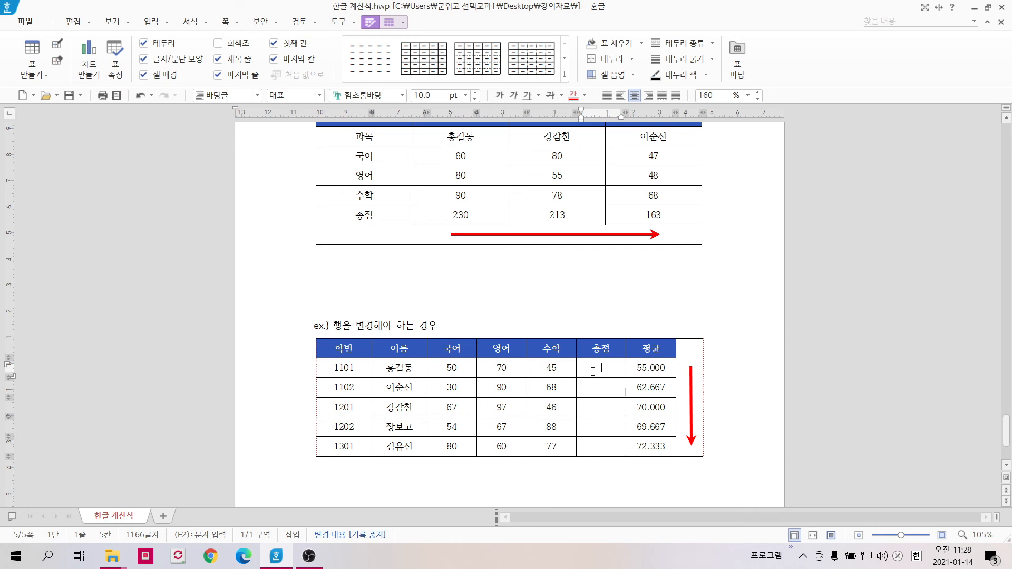
pyautogui.rightClick(594, 373)
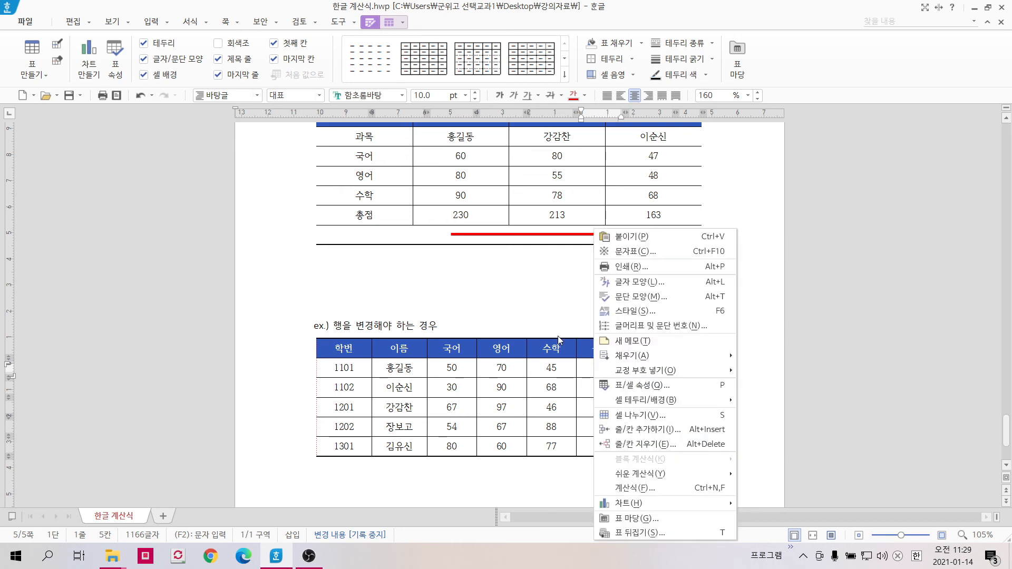
pyautogui.click(637, 492)
pyautogui.moveTo(451, 226); pyautogui.dragTo(500, 203)
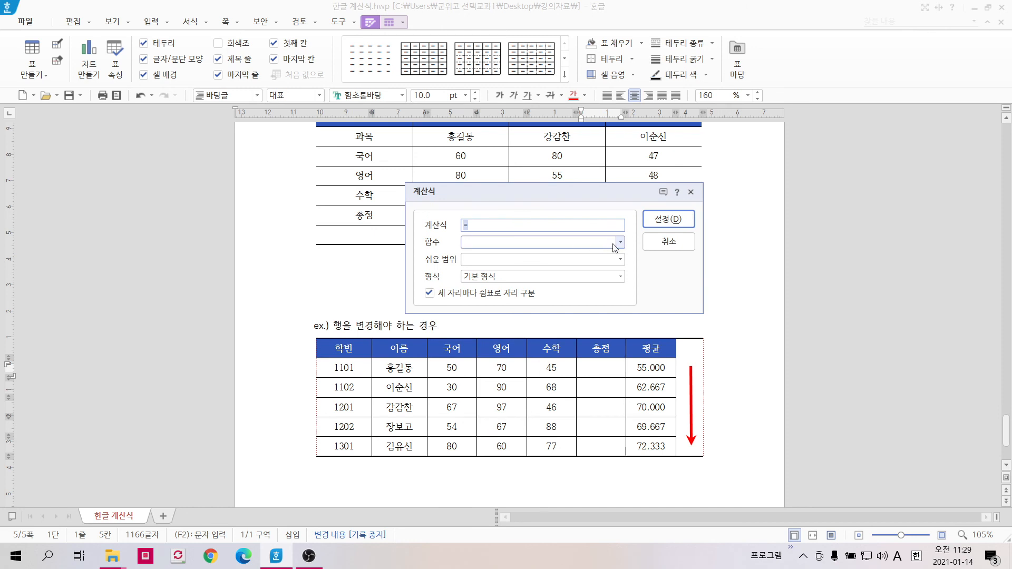
pyautogui.click(619, 243)
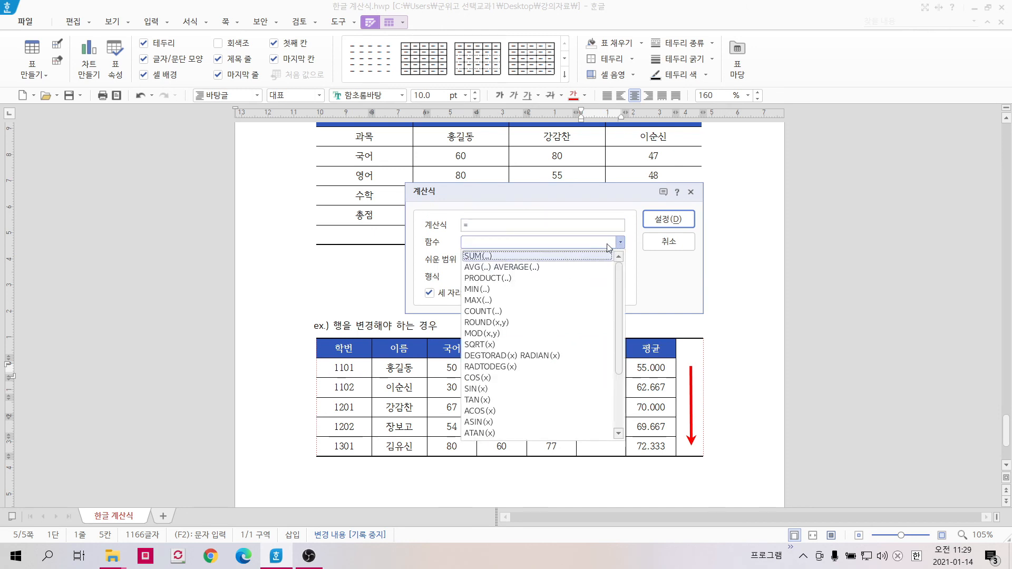
pyautogui.click(608, 246)
pyautogui.click(553, 226)
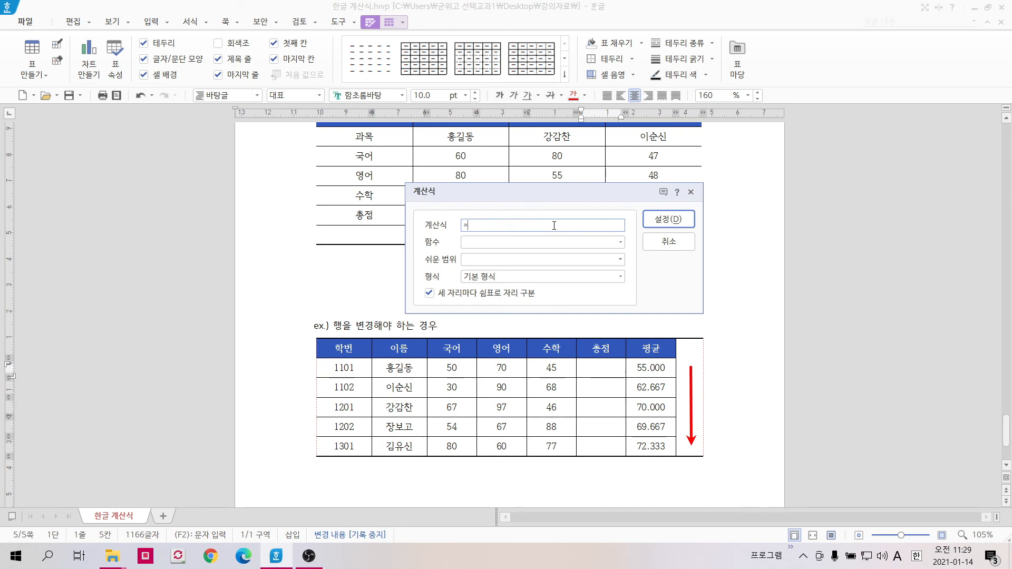
pyautogui.write('C2-D2')
pyautogui.click(508, 227)
pyautogui.click(464, 226)
# - Examine the available 쉬운 범위 and 함수 choices for the formula, and discard it without inserting anything in the 총점 cell
pyautogui.click(551, 265)
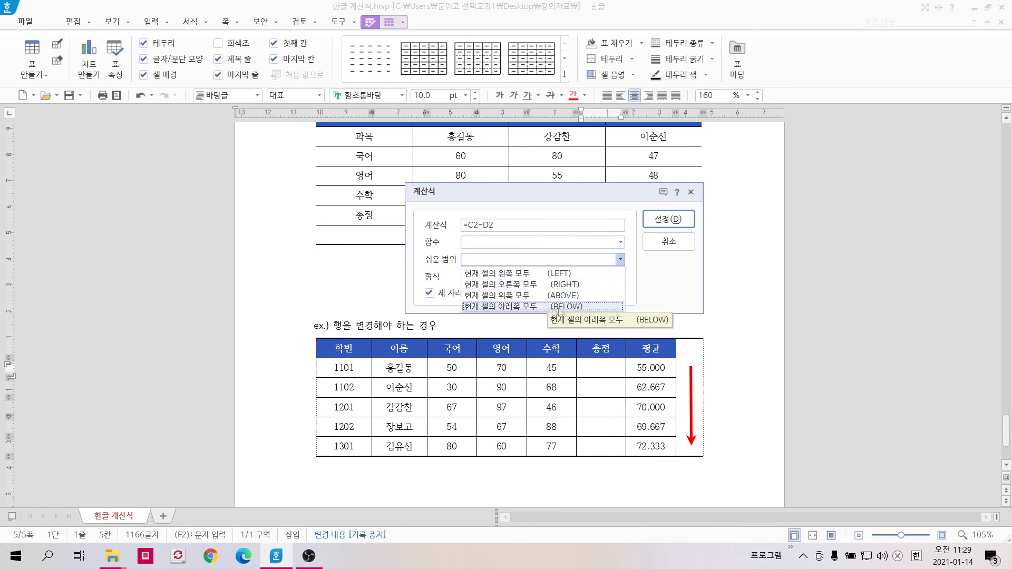
pyautogui.click(620, 264)
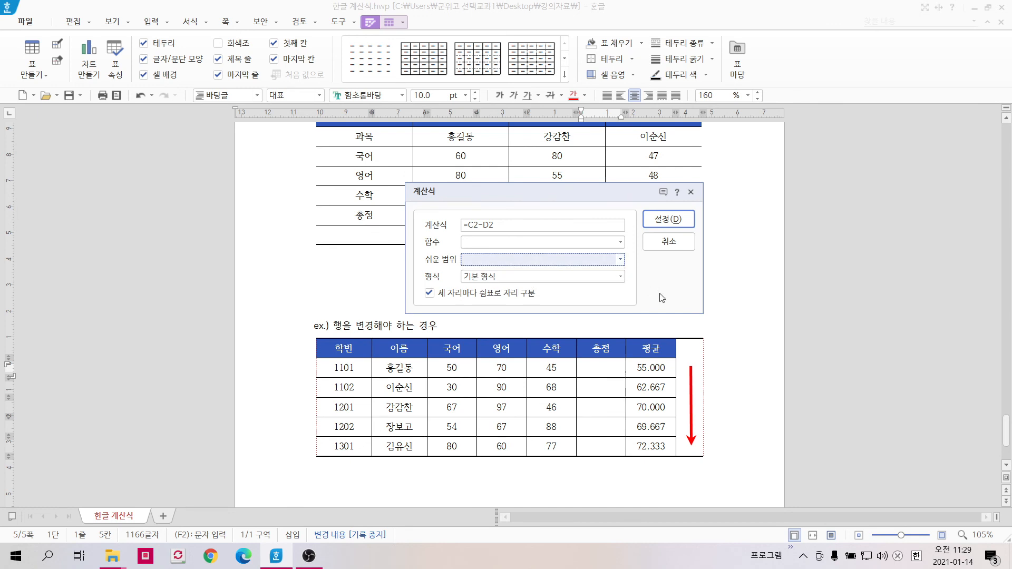
pyautogui.click(620, 247)
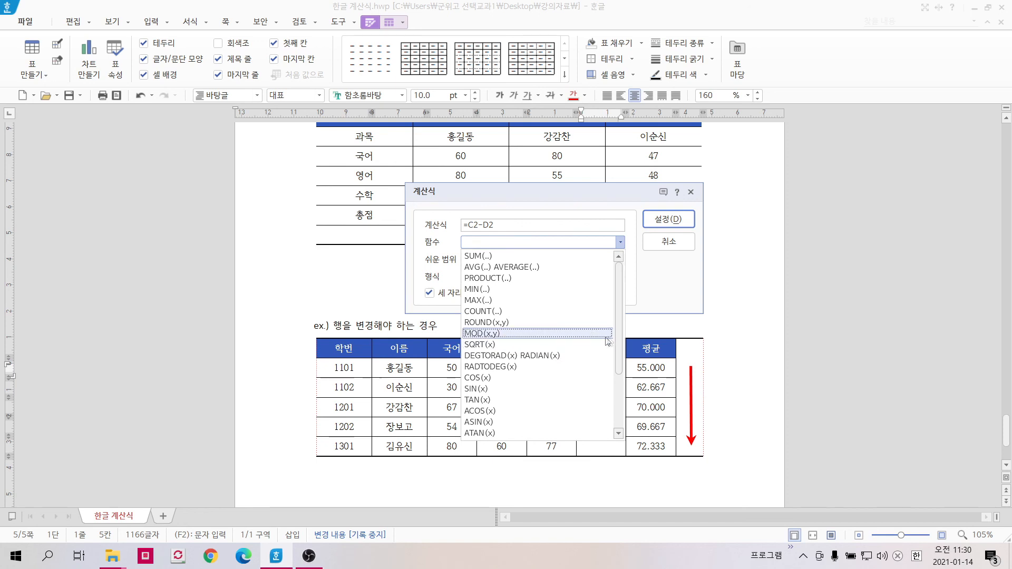
pyautogui.moveTo(618, 346)
pyautogui.mouseDown()
pyautogui.moveTo(614, 404)
pyautogui.moveTo(615, 339)
pyautogui.mouseUp()
pyautogui.click(660, 302)
pyautogui.click(677, 242)
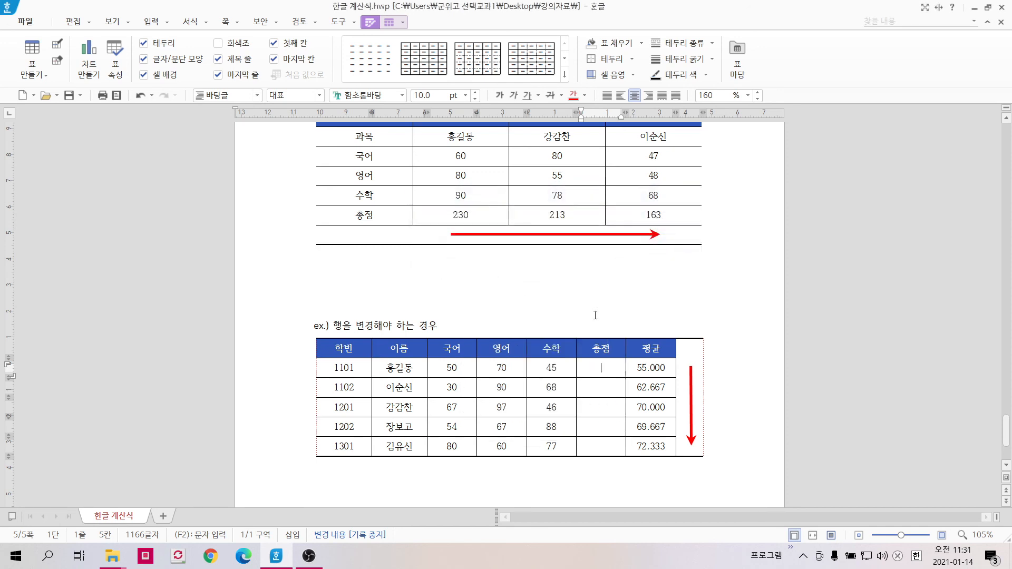
pyautogui.click(531, 315)
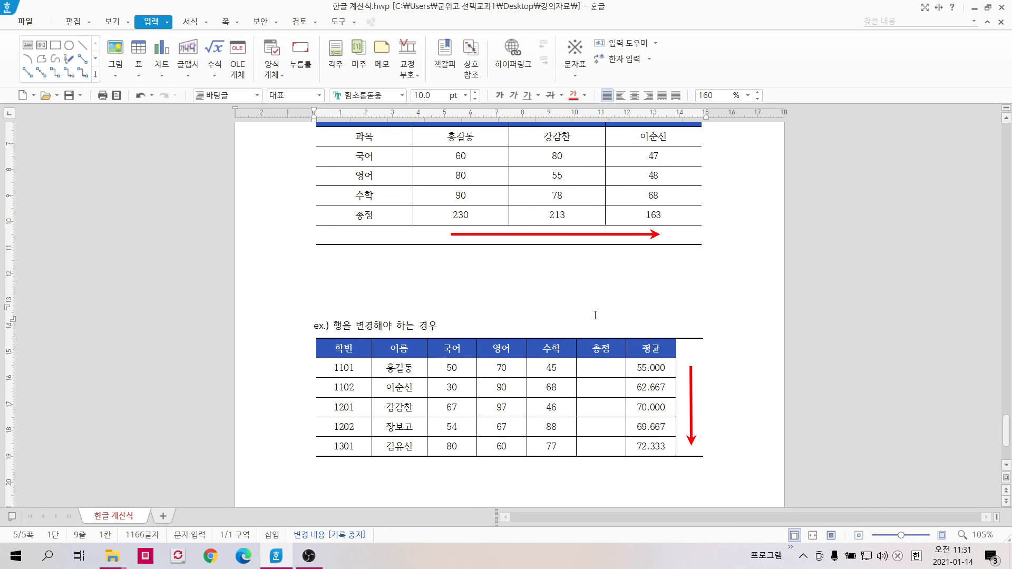